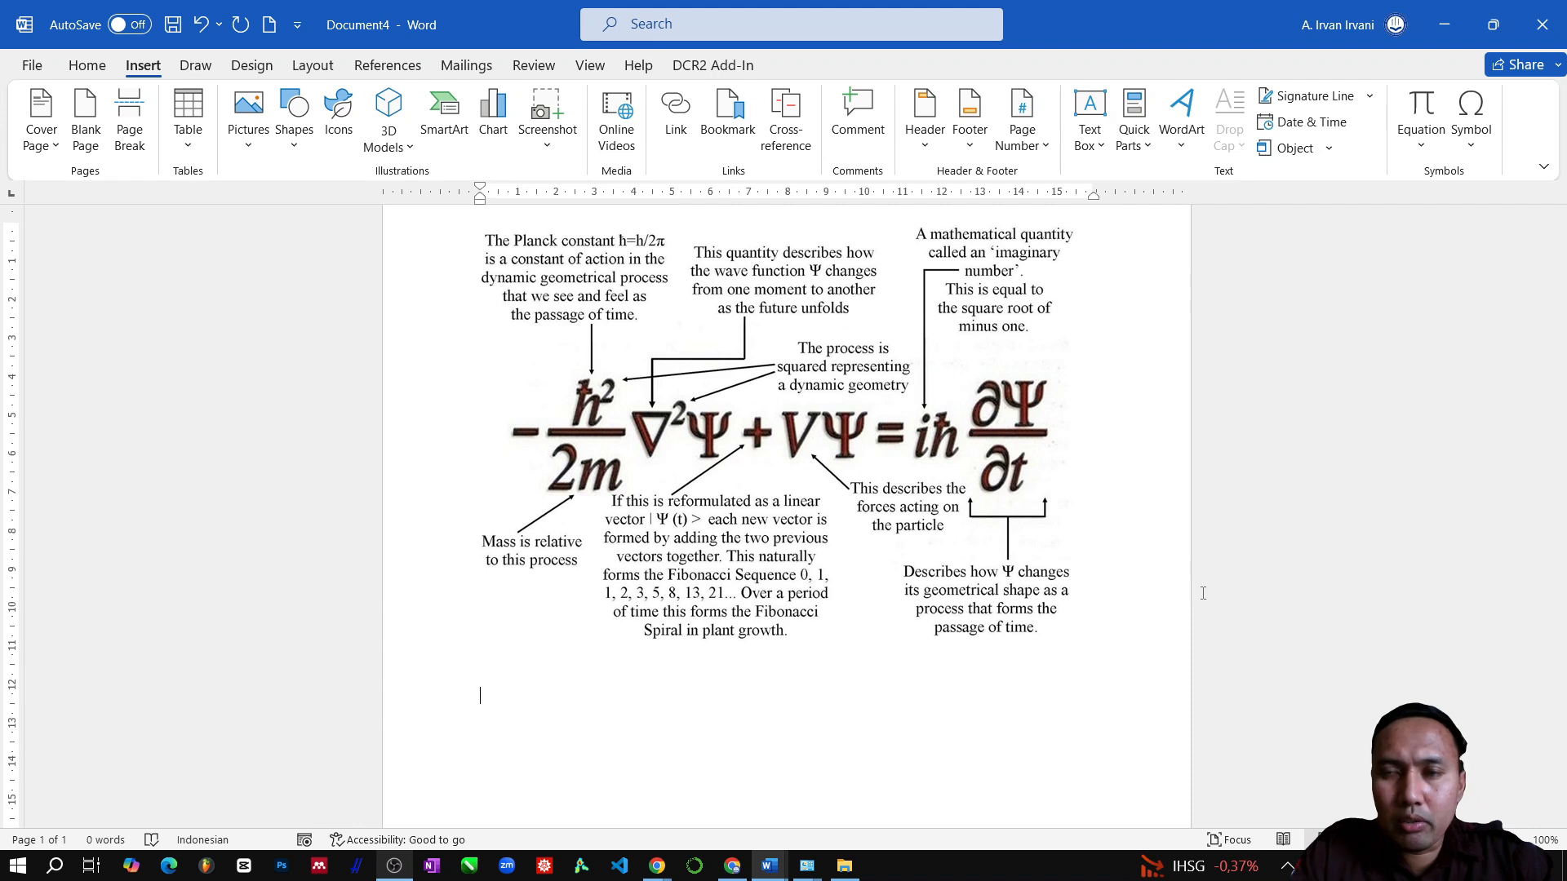
# Insert a blank equation below the annotated wave-equation image
pyautogui.click(87, 66)
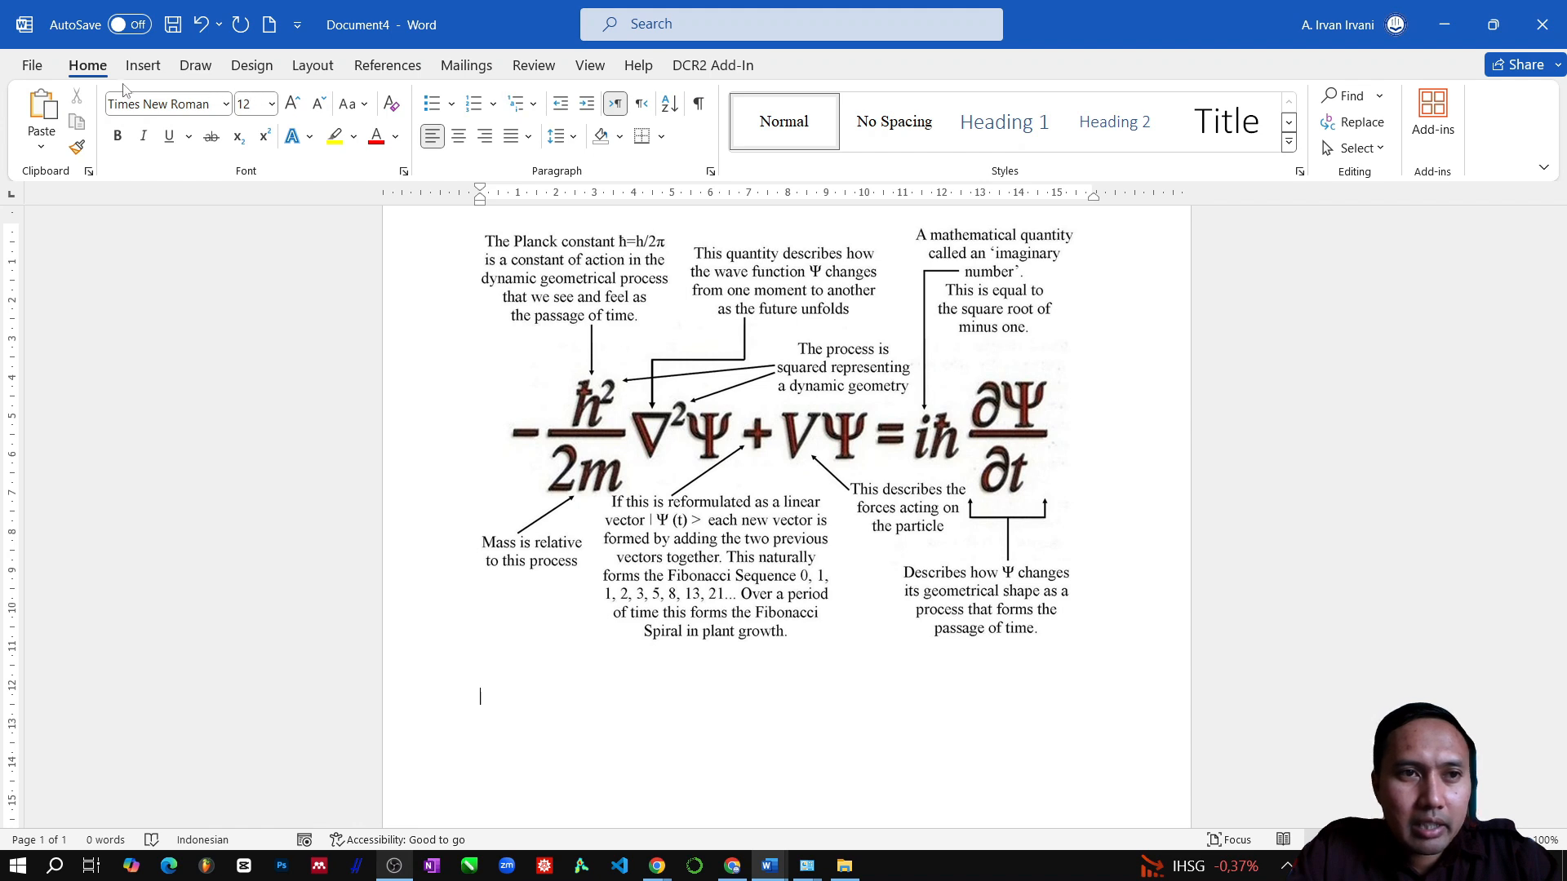
pyautogui.click(143, 67)
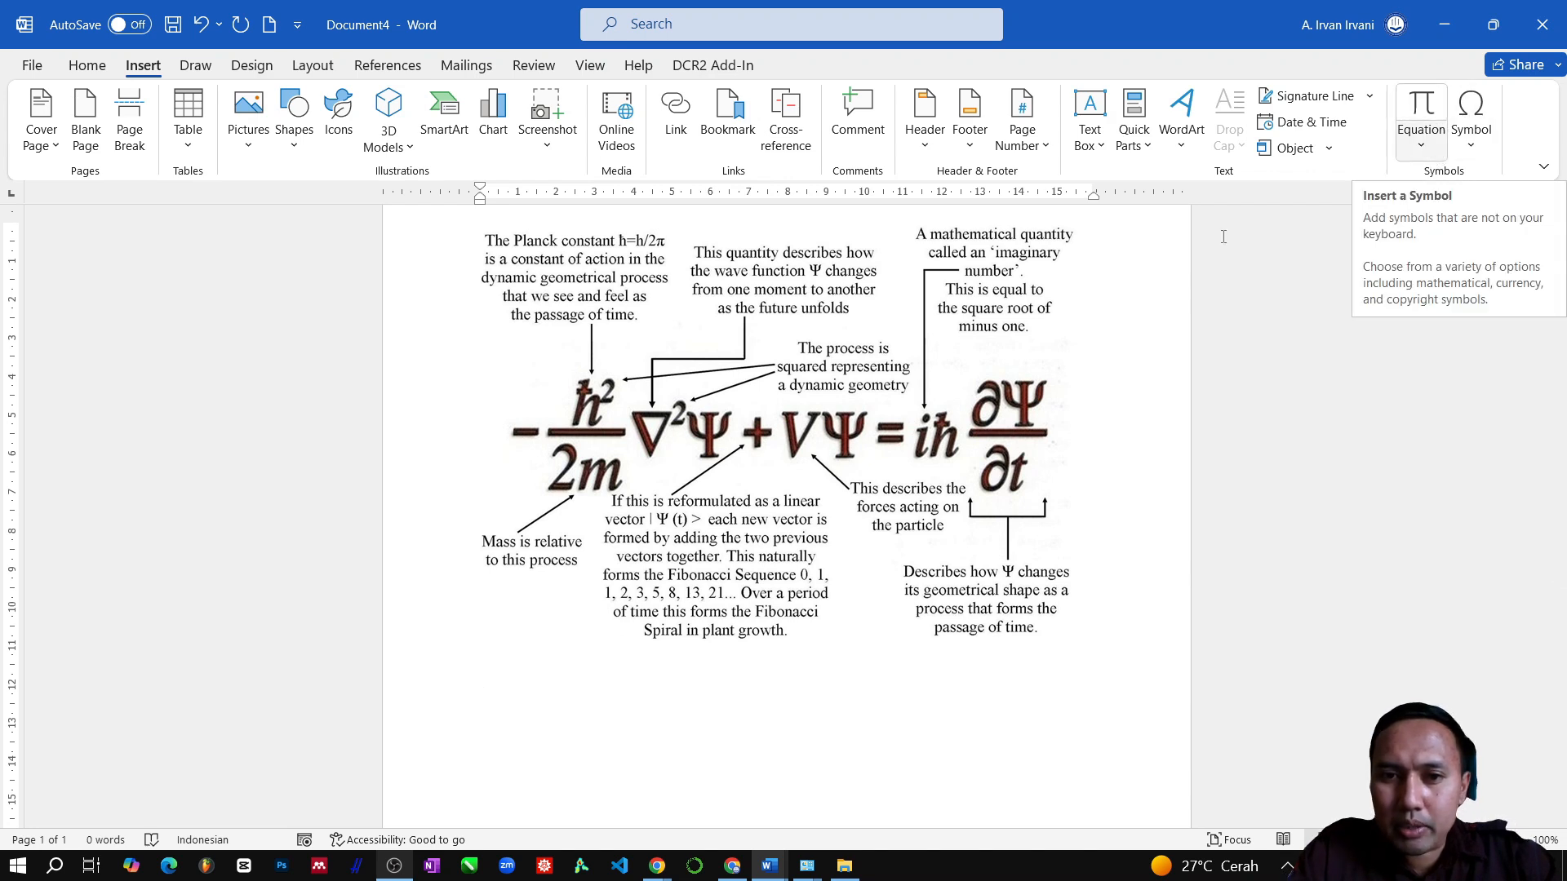
pyautogui.click(1422, 115)
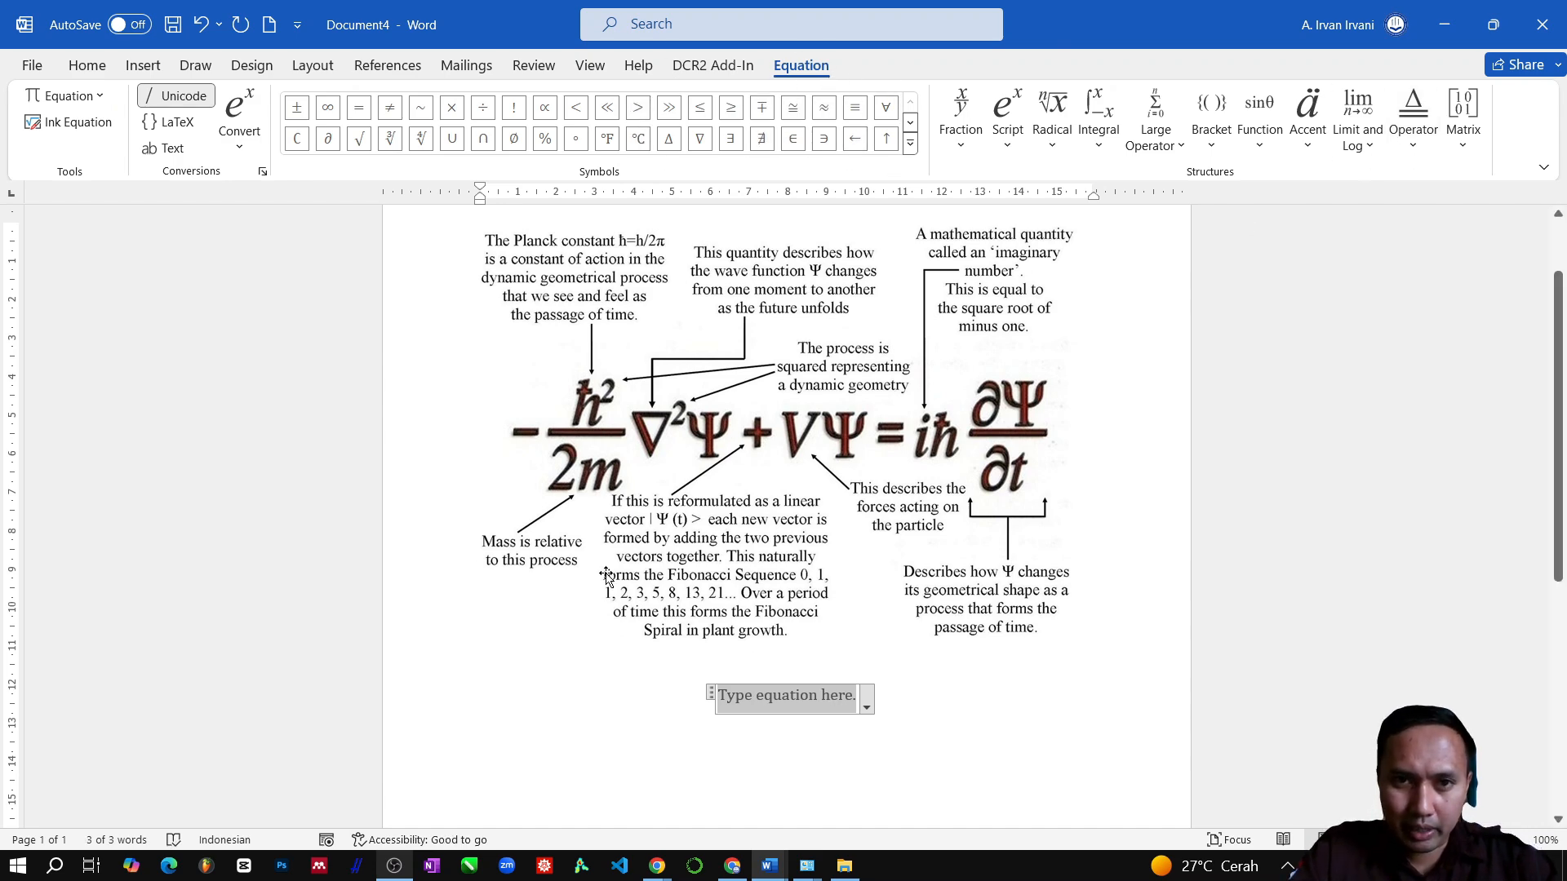
pyautogui.keyDown('ctrl'); pyautogui.scroll(8, 940, 743); pyautogui.keyUp('ctrl')
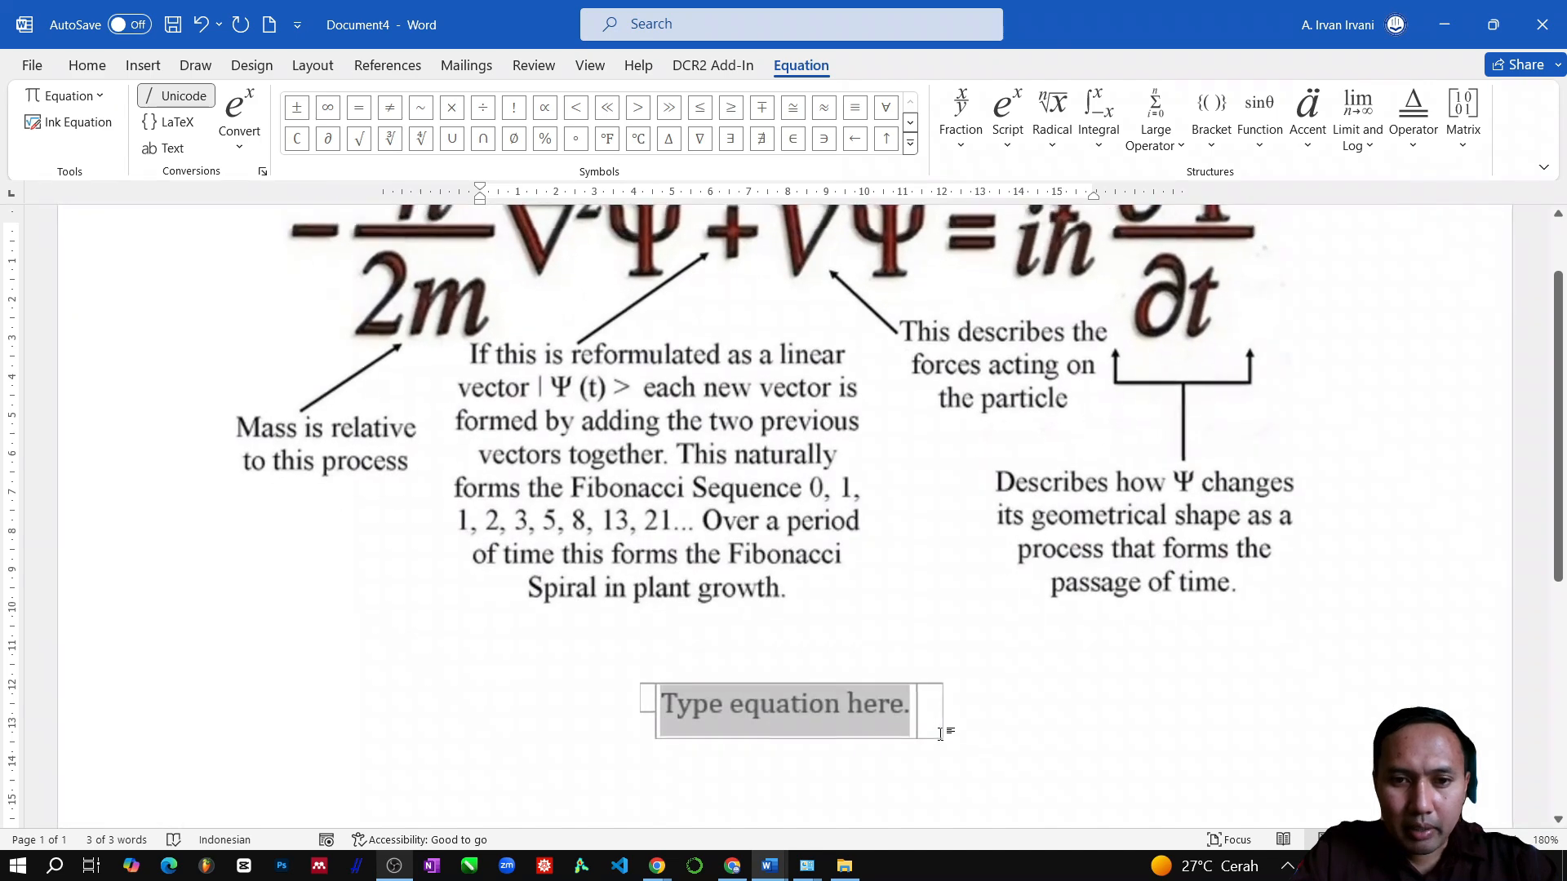
pyautogui.scroll(2, 955, 636)
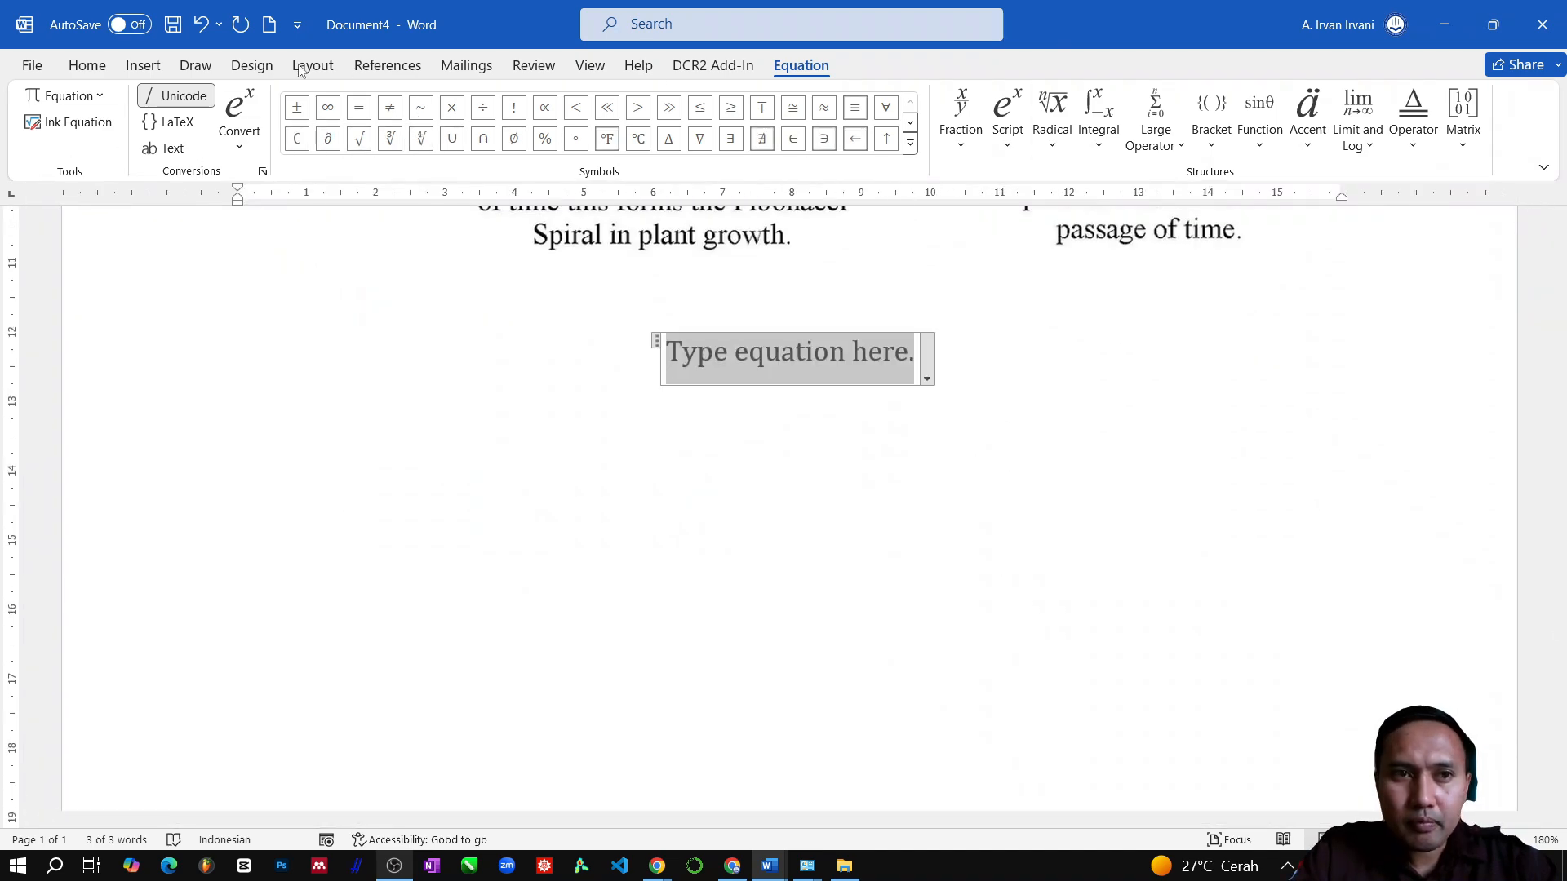
# Examine the built-in equation gallery and the additional equations from Office.com
pyautogui.click(92, 99)
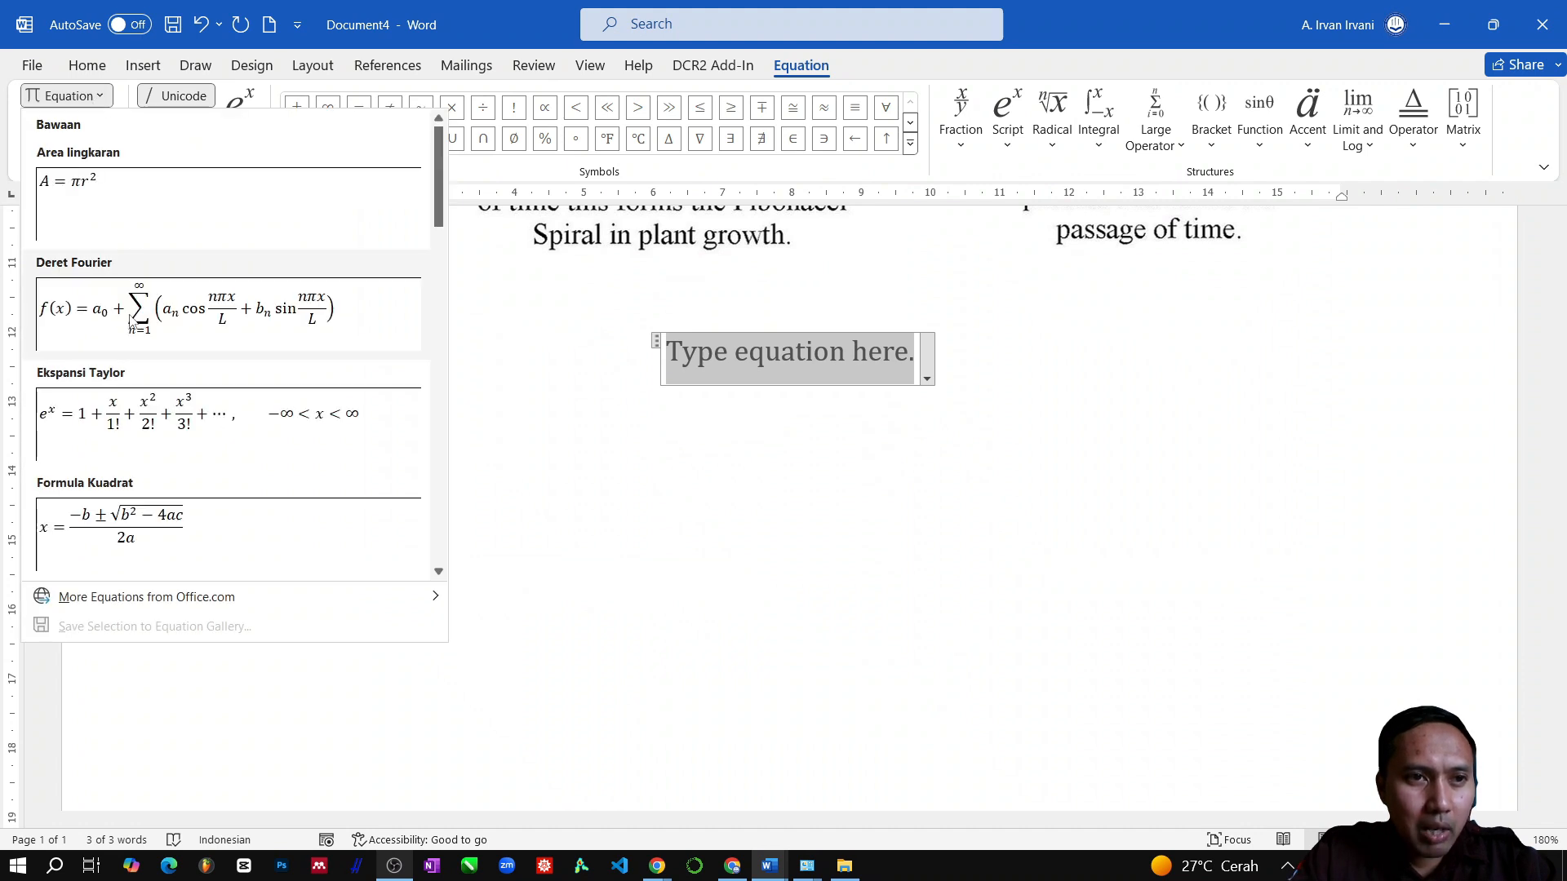
pyautogui.scroll(-3, 131, 321)
pyautogui.scroll(-3, 130, 325)
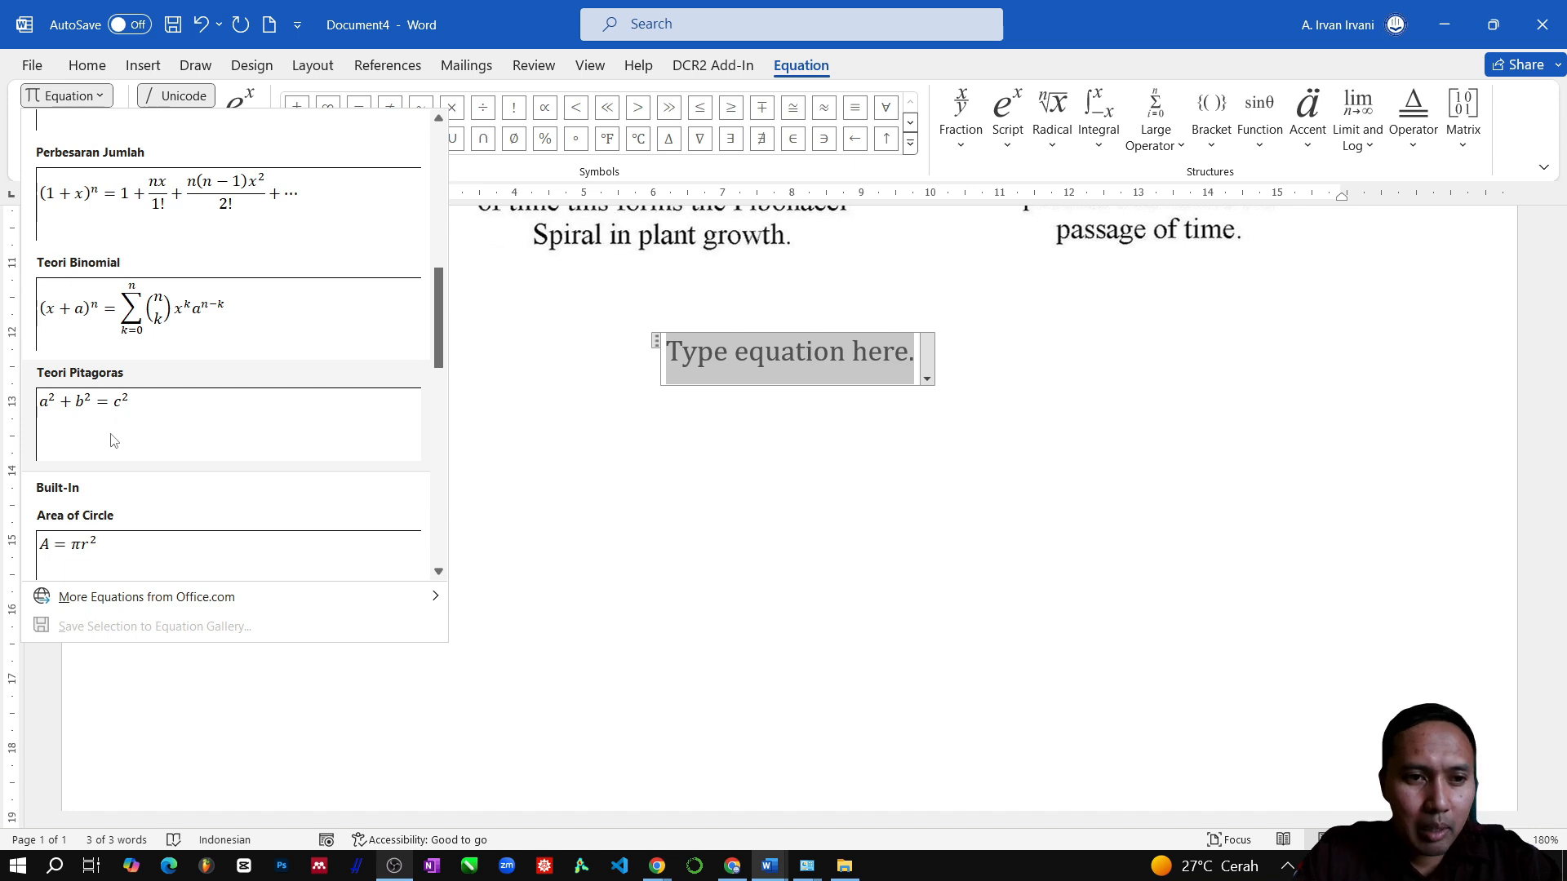
pyautogui.scroll(-5, 112, 441)
pyautogui.scroll(-2, 147, 473)
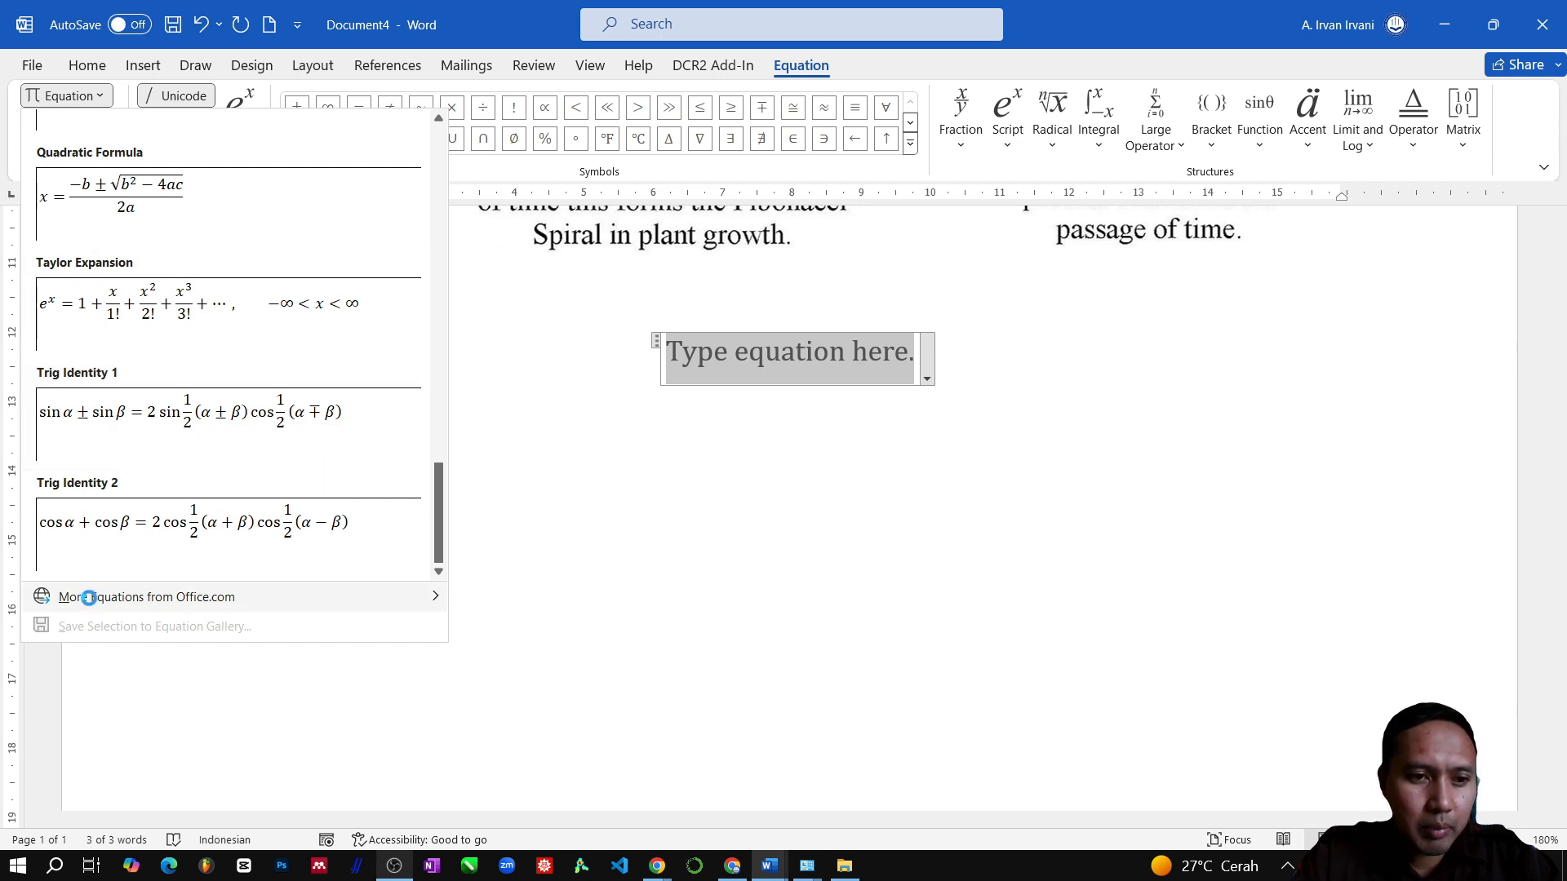
pyautogui.moveTo(131, 606)
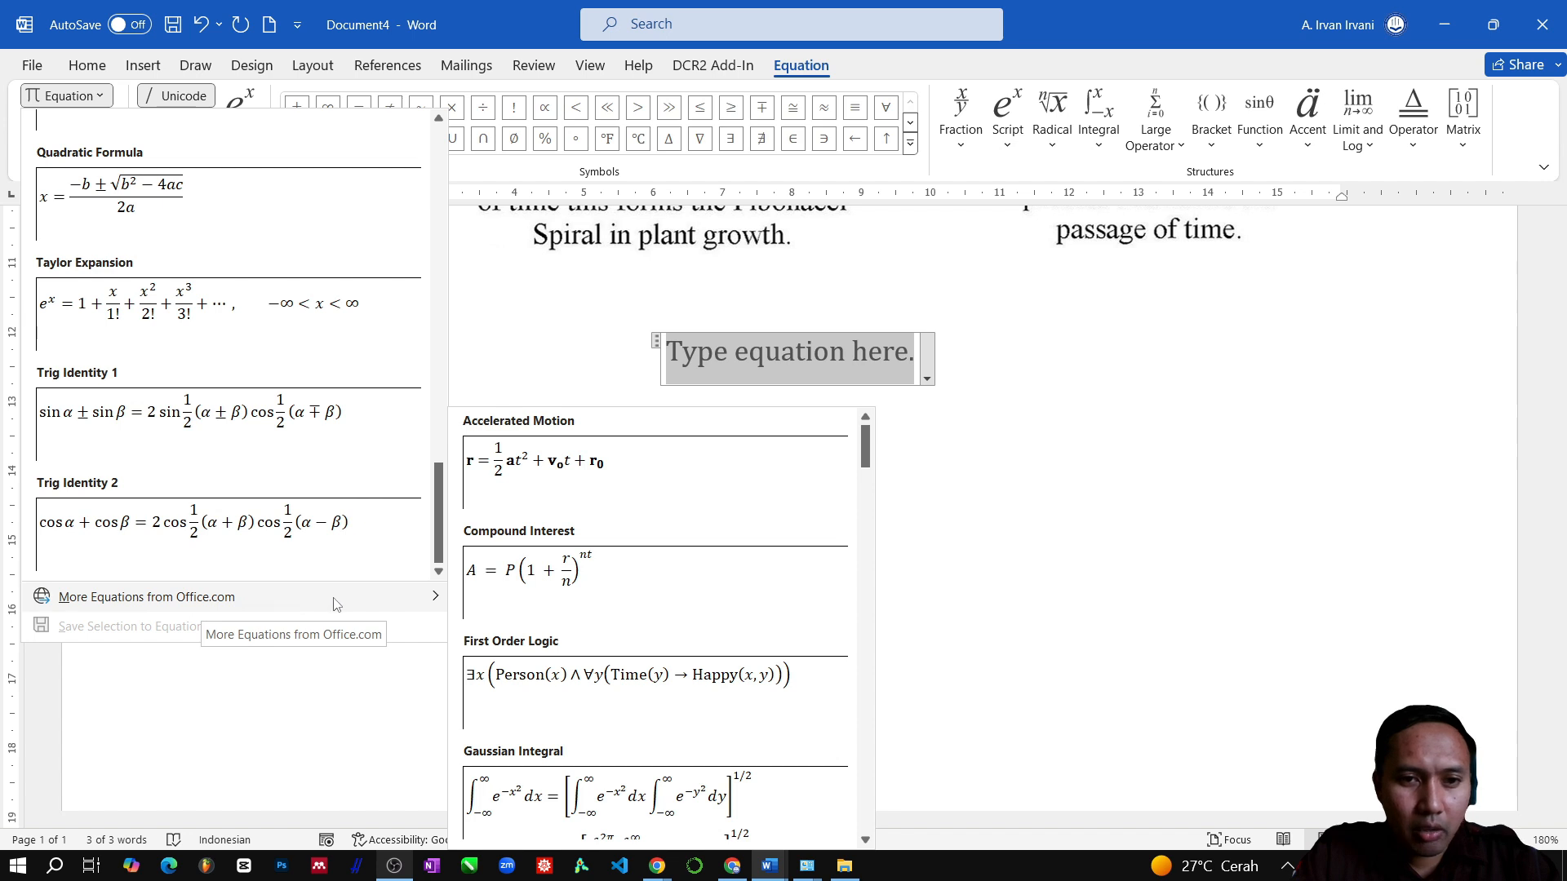
pyautogui.scroll(-5, 563, 589)
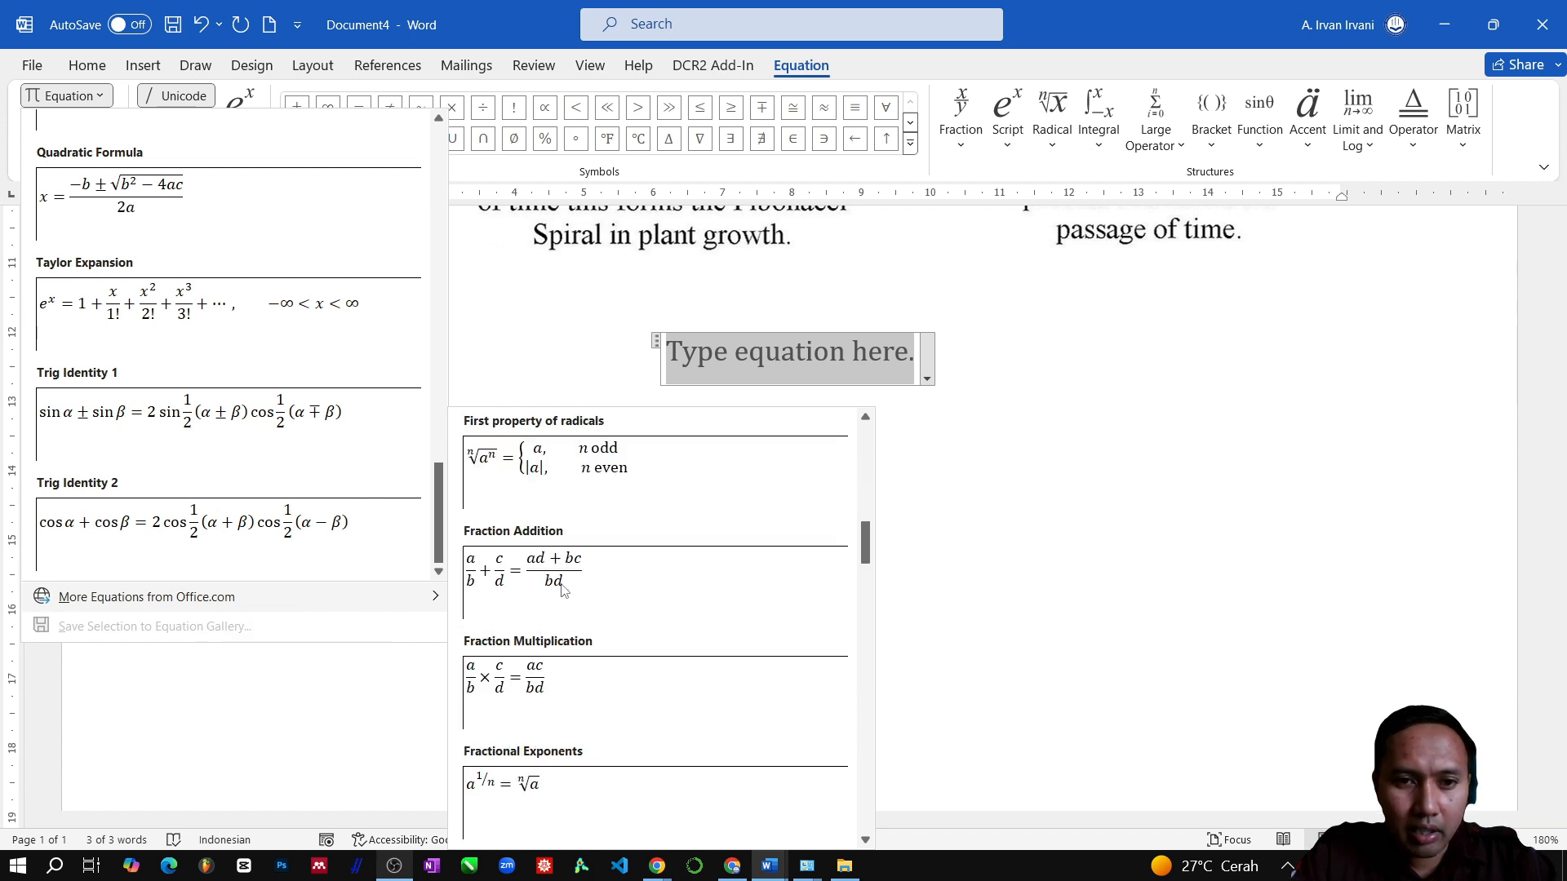
pyautogui.scroll(3, 550, 591)
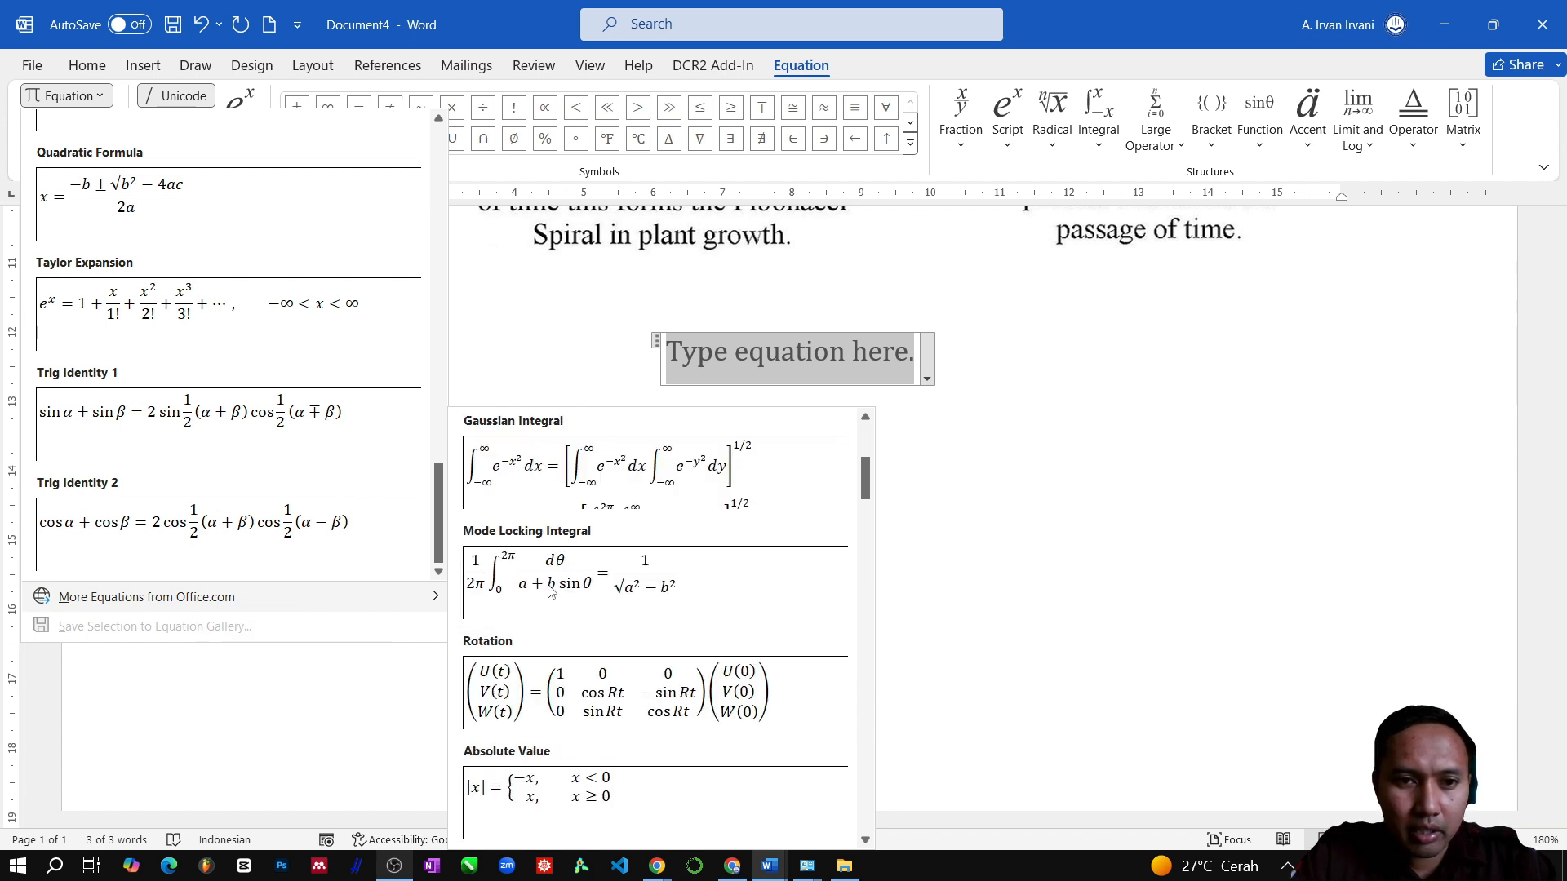
pyautogui.scroll(3, 561, 503)
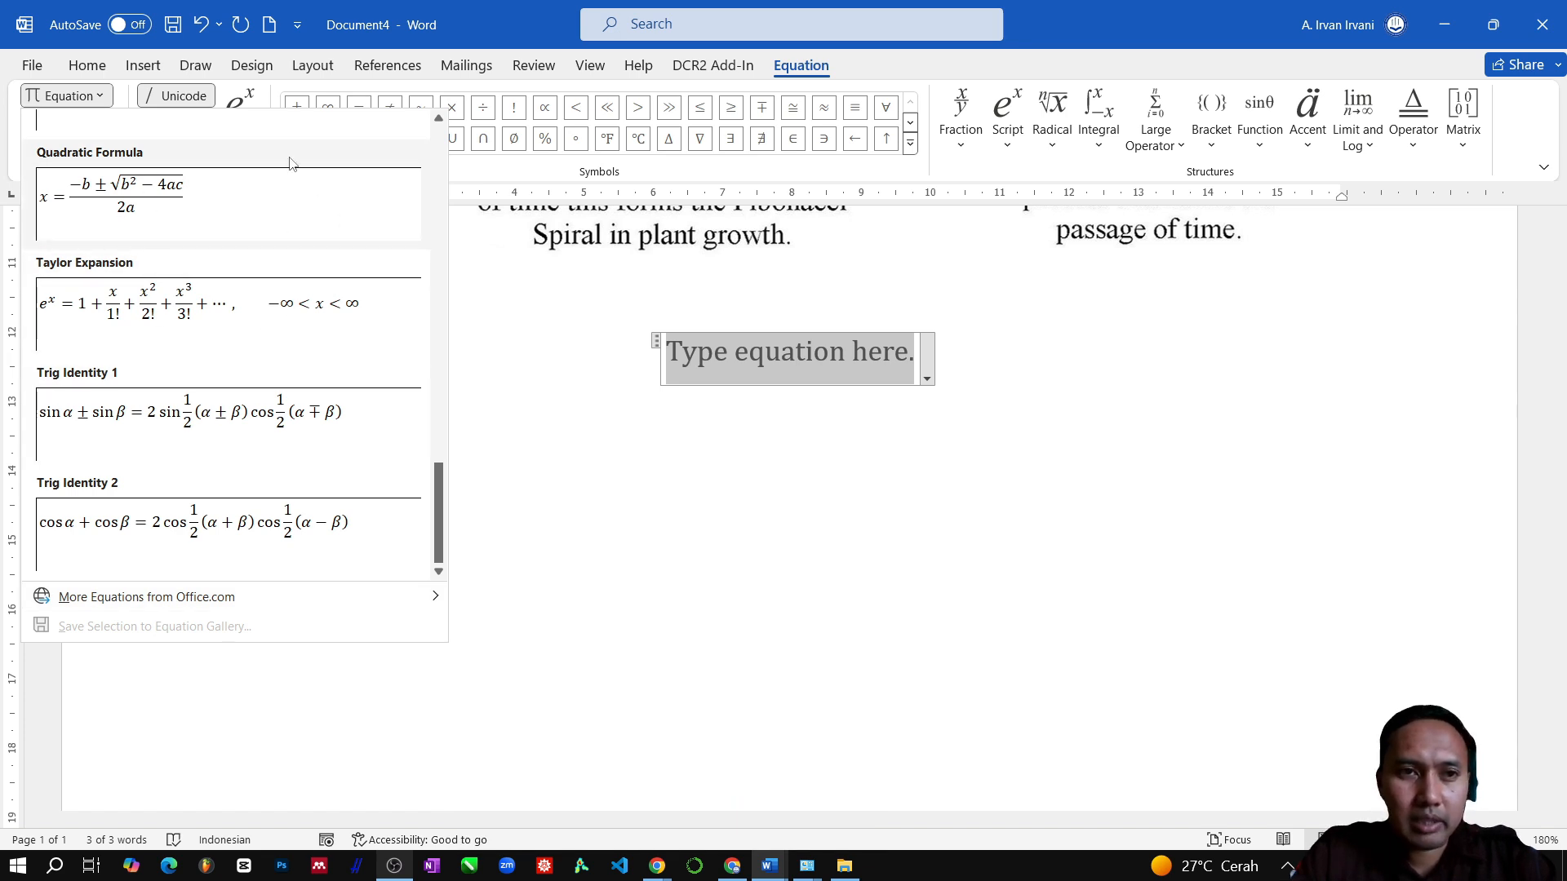
pyautogui.click(12, 113)
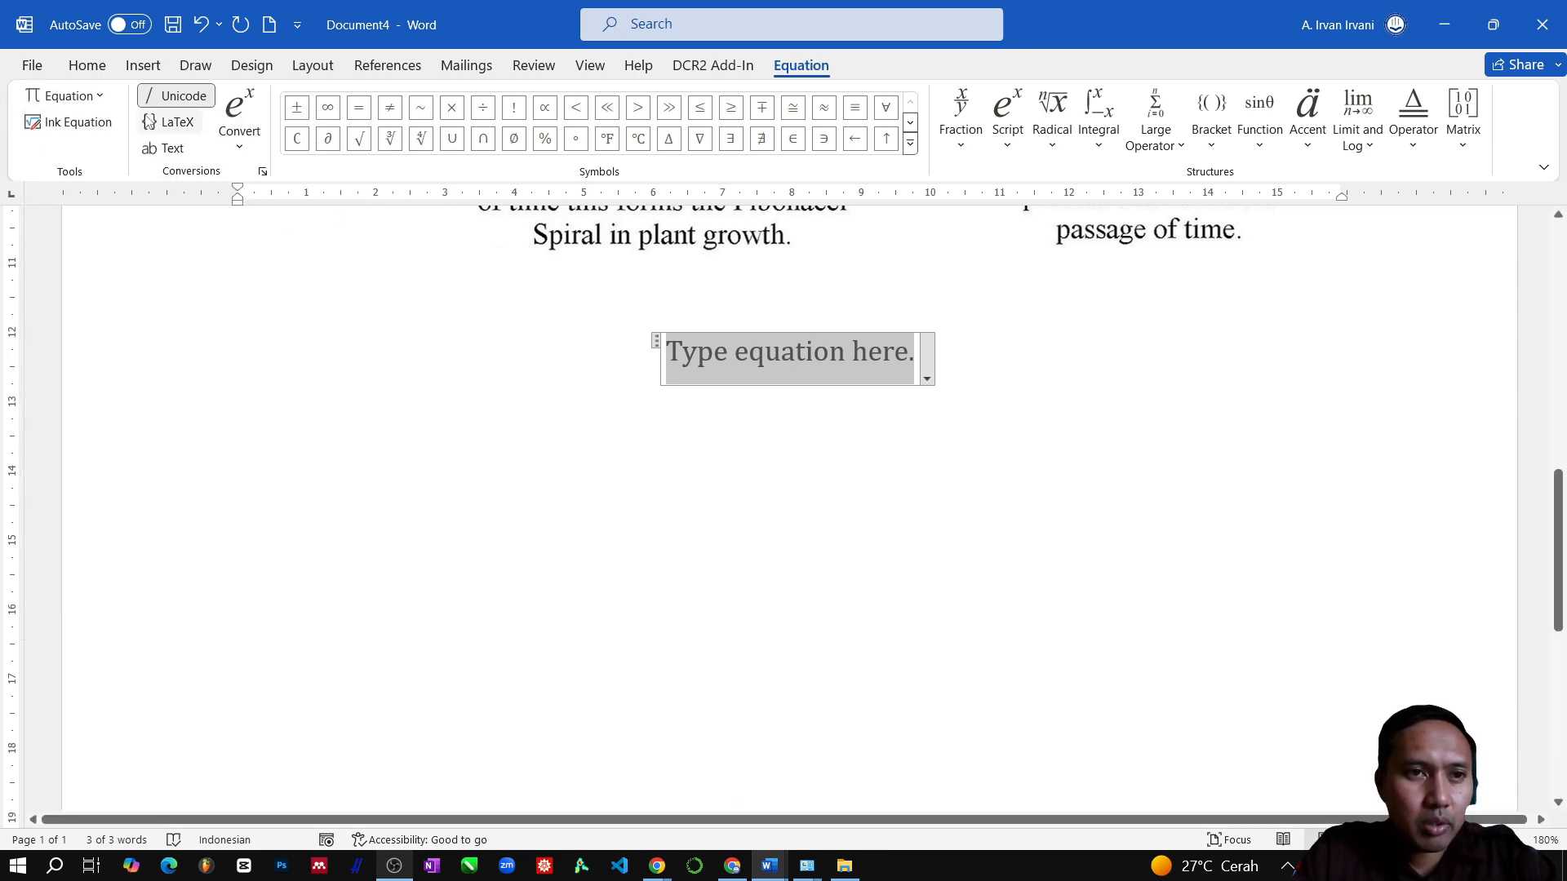
# Open an ink equation and handwrite an integral of x² + y² followed by dy
pyautogui.click(78, 123)
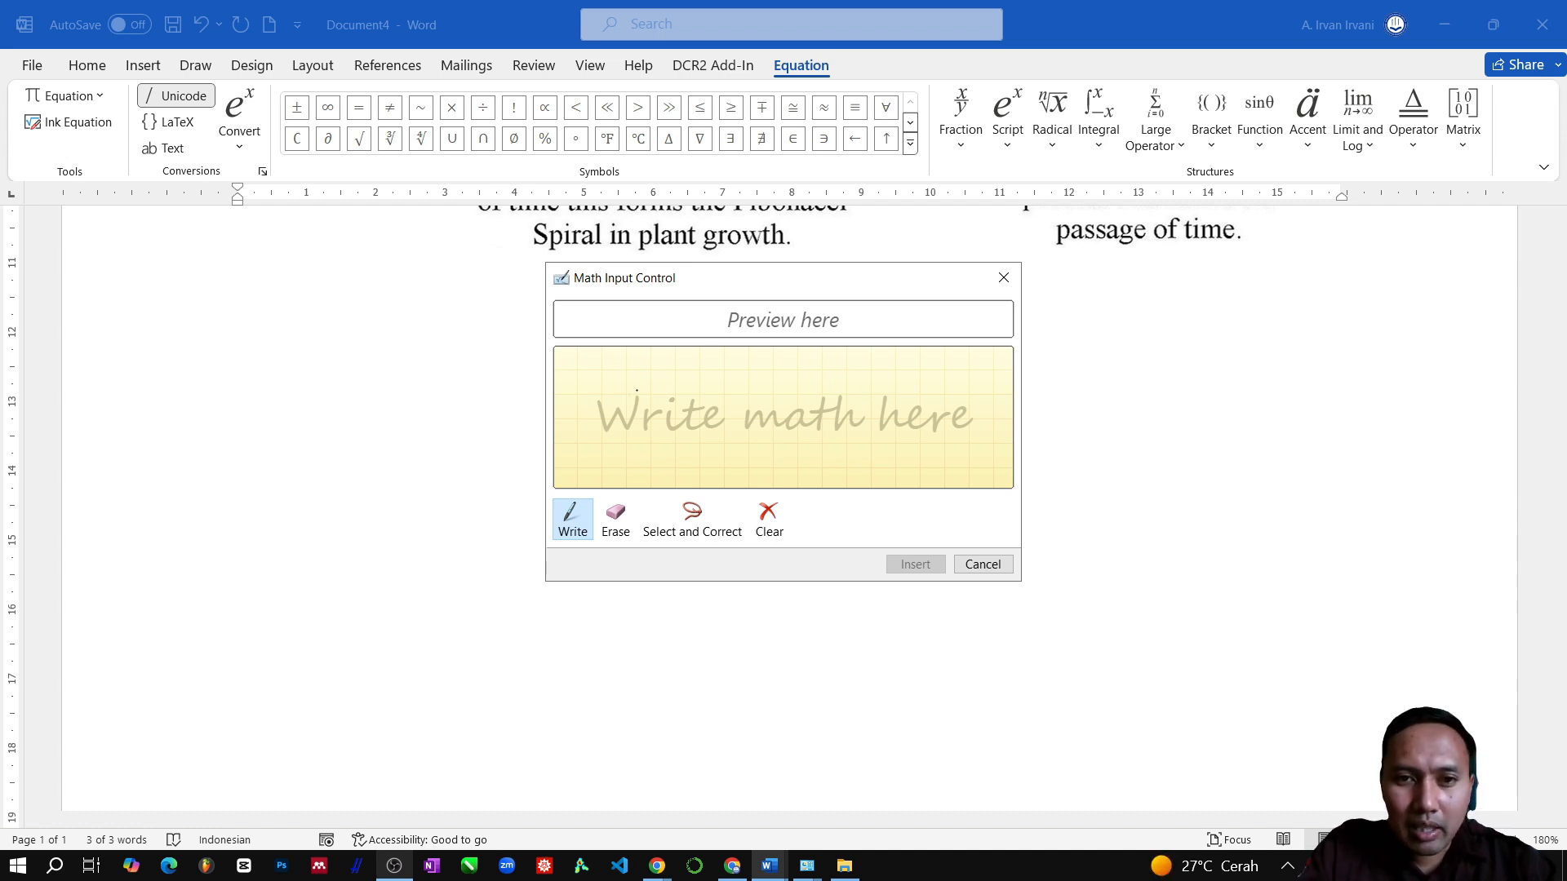
pyautogui.moveTo(657, 372)
pyautogui.mouseDown()
pyautogui.moveTo(630, 443)
pyautogui.moveTo(590, 446)
pyautogui.mouseUp()
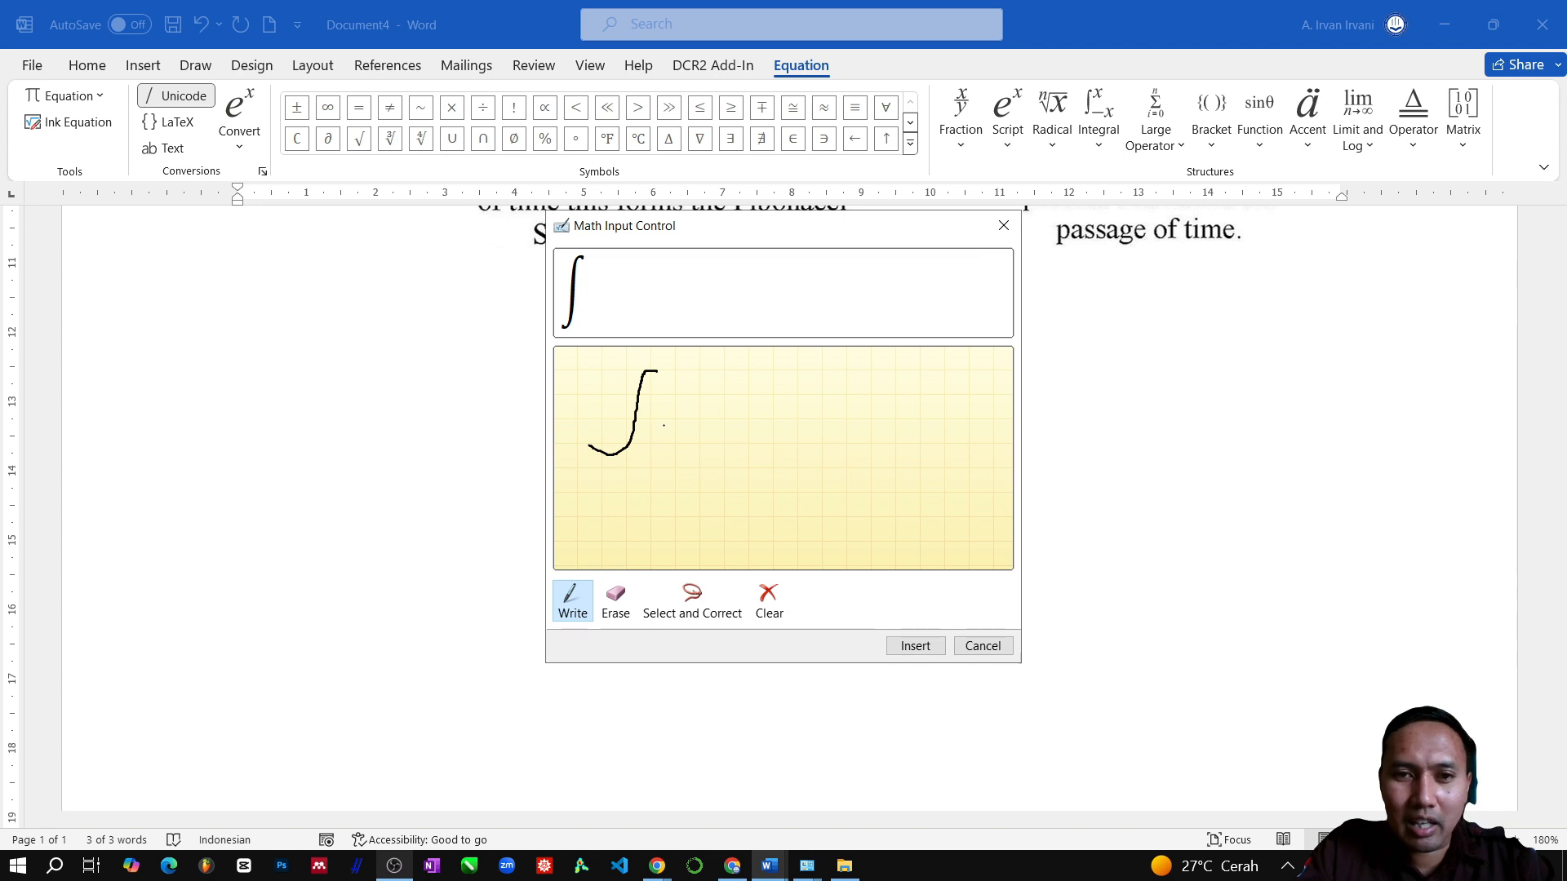
pyautogui.moveTo(691, 412); pyautogui.dragTo(659, 440)
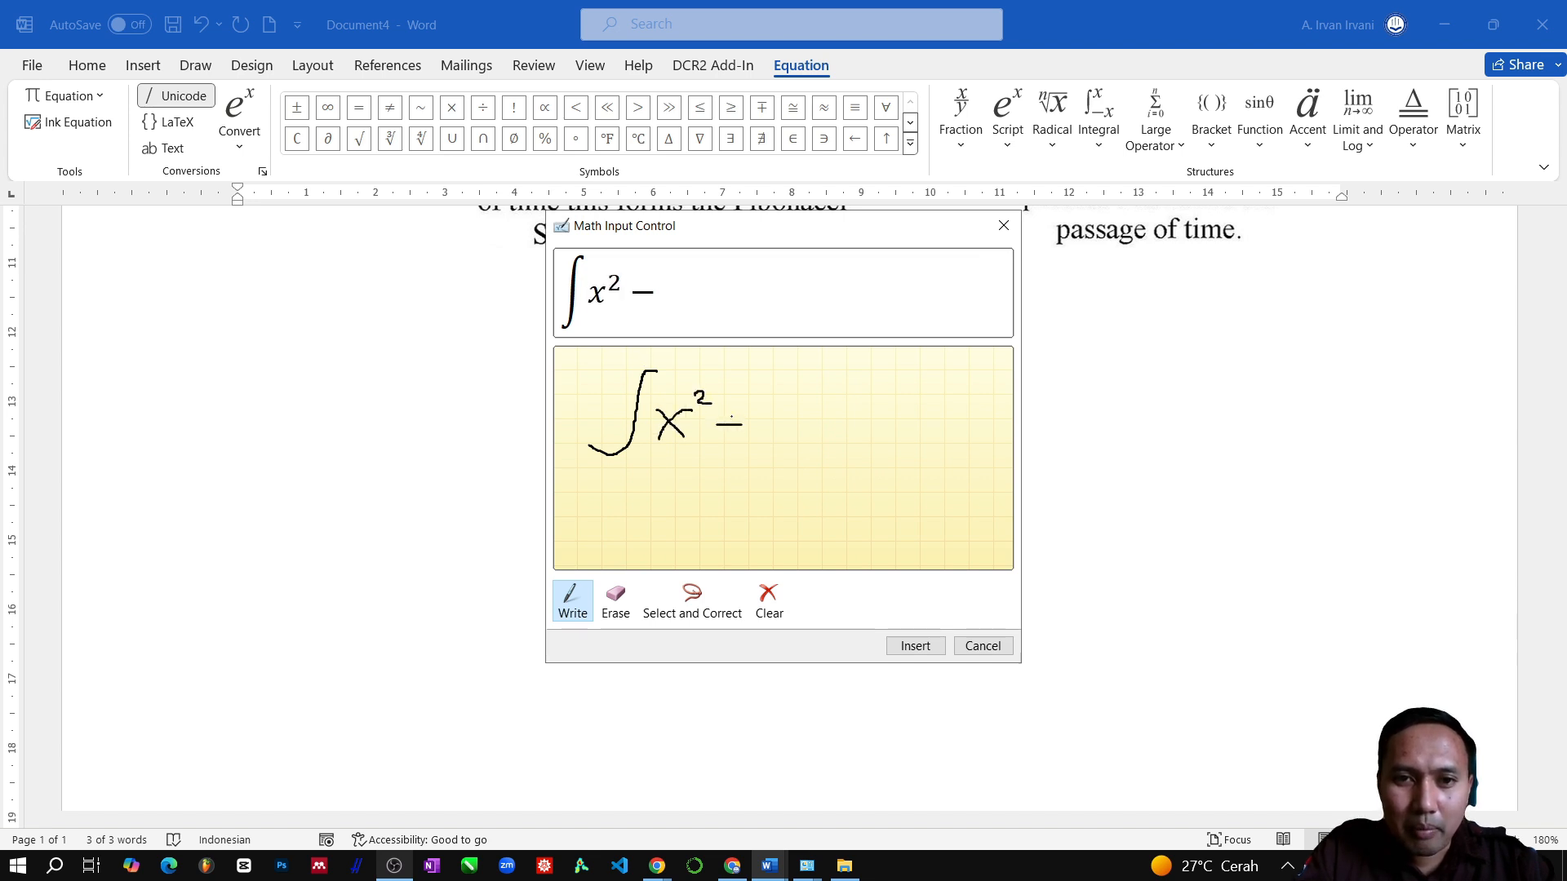
pyautogui.moveTo(762, 417); pyautogui.dragTo(776, 421)
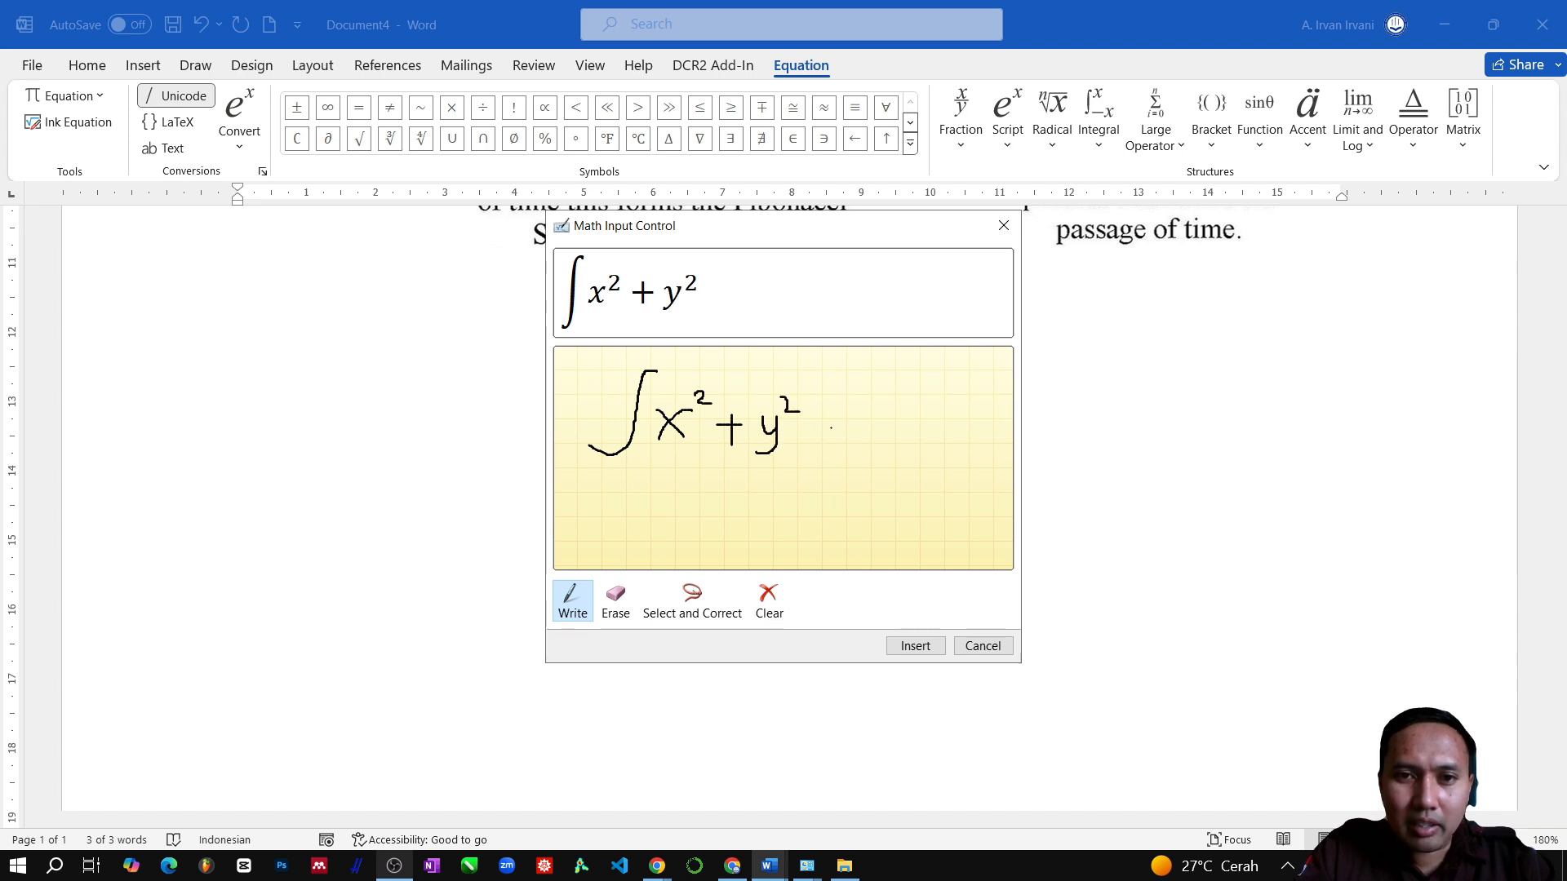
pyautogui.moveTo(850, 422)
pyautogui.mouseDown()
pyautogui.moveTo(845, 448)
pyautogui.moveTo(882, 436)
pyautogui.mouseUp()
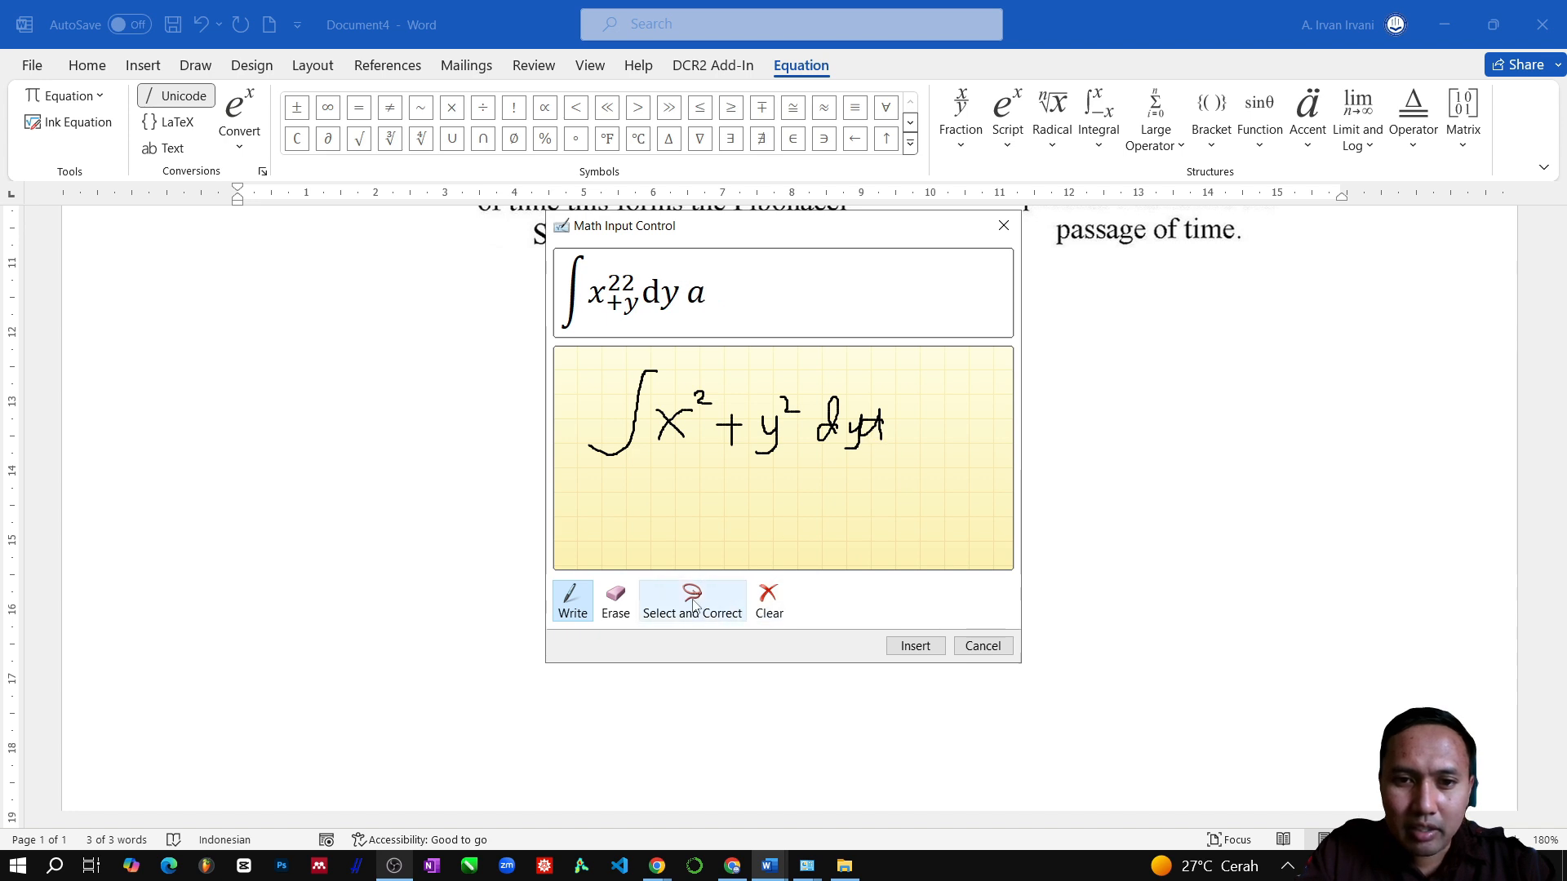
# Erase the handwriting after x² in the ink equation and write + x in its place
pyautogui.click(628, 605)
pyautogui.moveTo(881, 428); pyautogui.dragTo(723, 430)
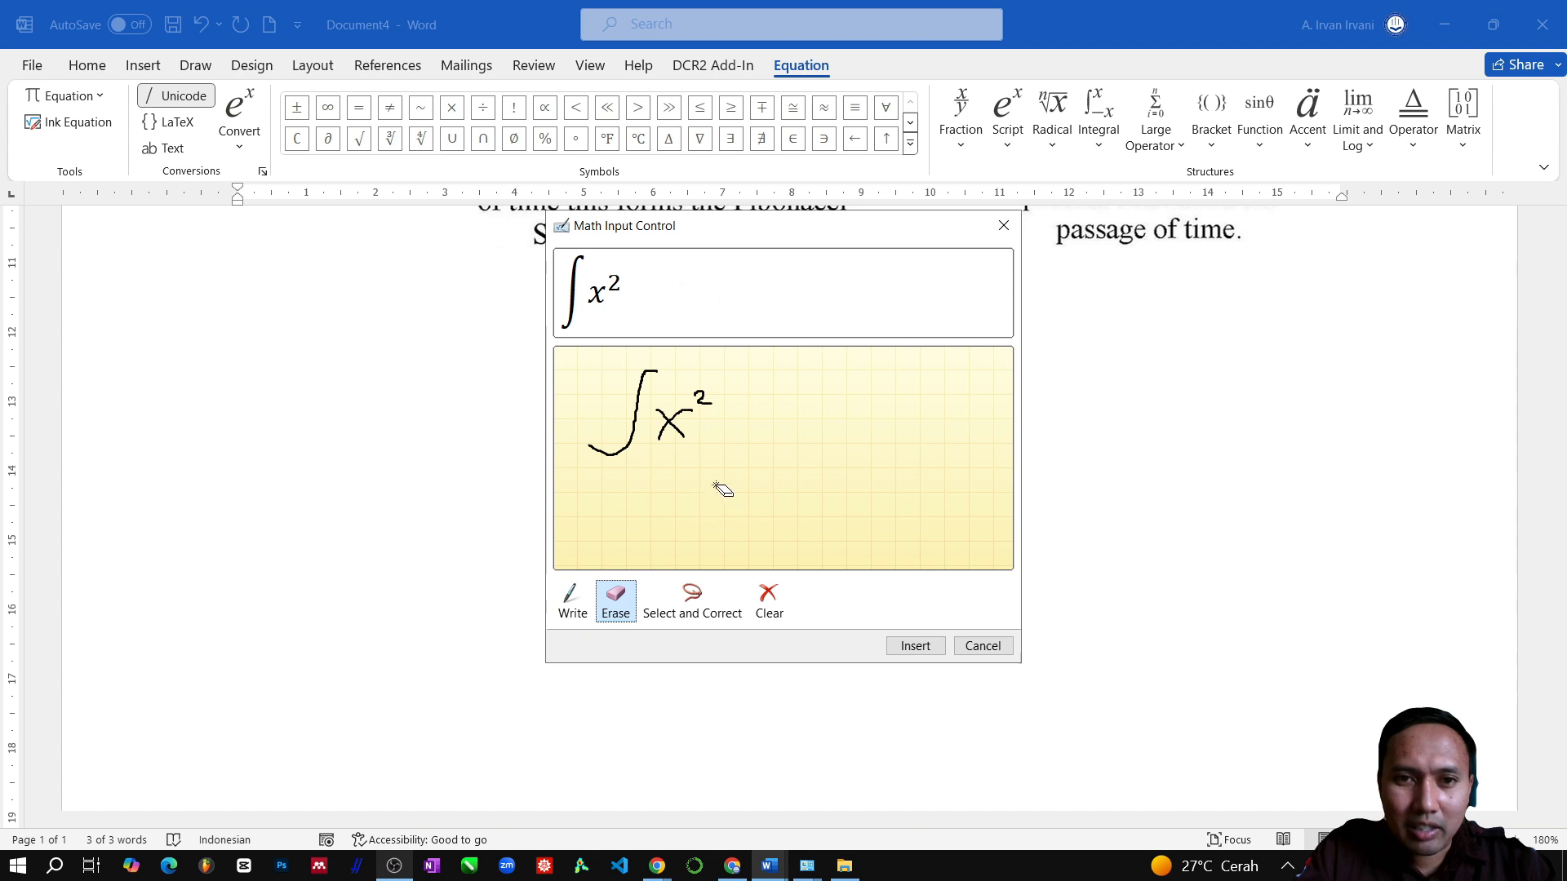
pyautogui.click(572, 604)
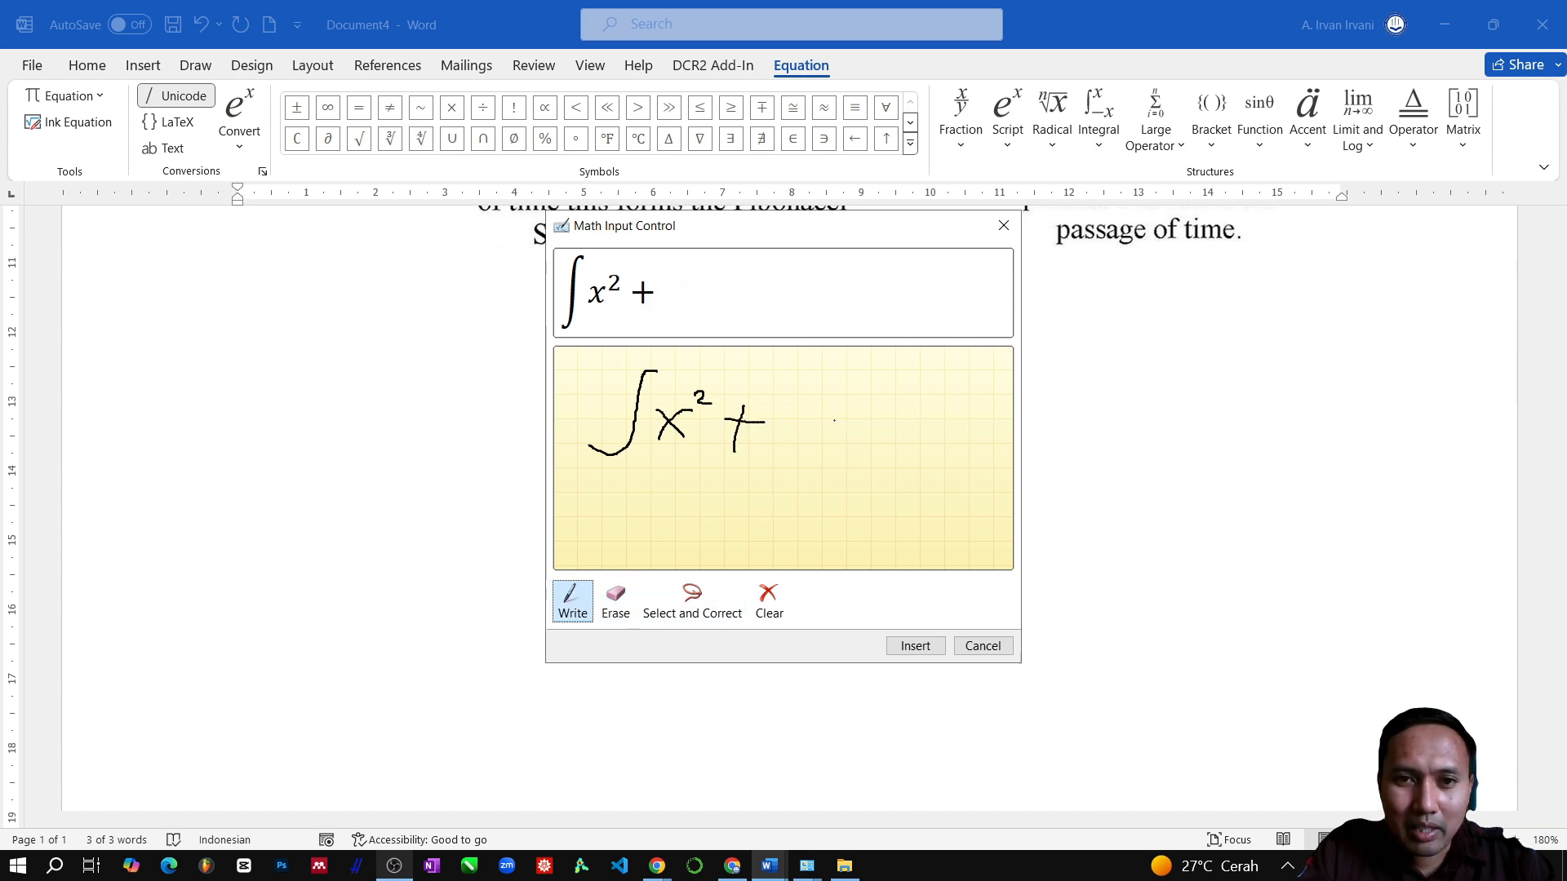
pyautogui.moveTo(798, 417); pyautogui.dragTo(818, 446)
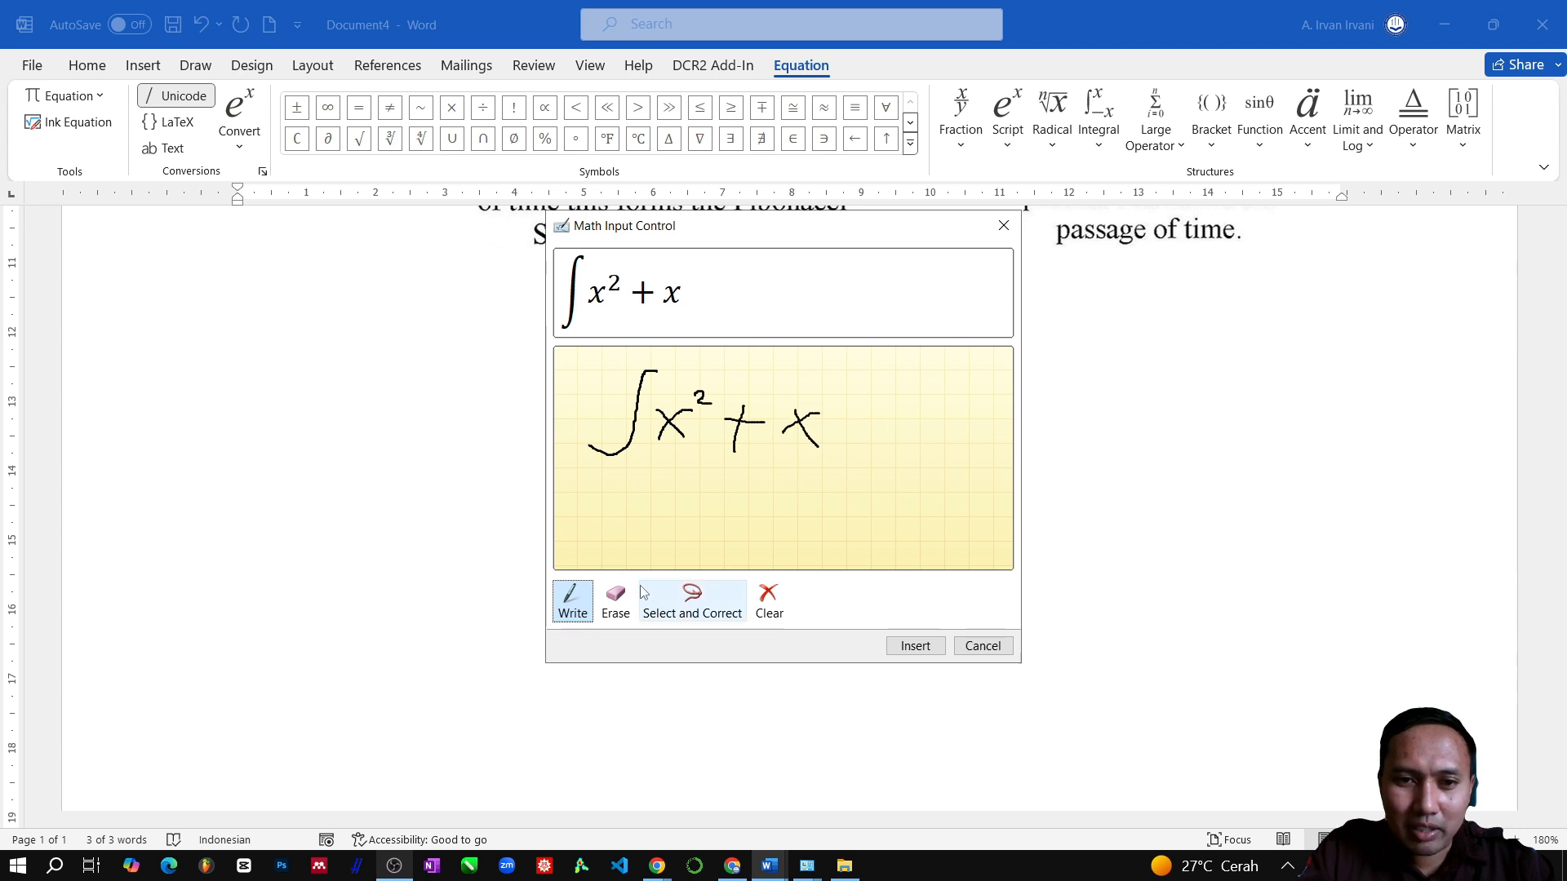
# Redraw the second x, finish the handwritten integral with dx, and insert it into the document
pyautogui.click(615, 603)
pyautogui.moveTo(820, 424); pyautogui.dragTo(782, 432)
pyautogui.click(572, 603)
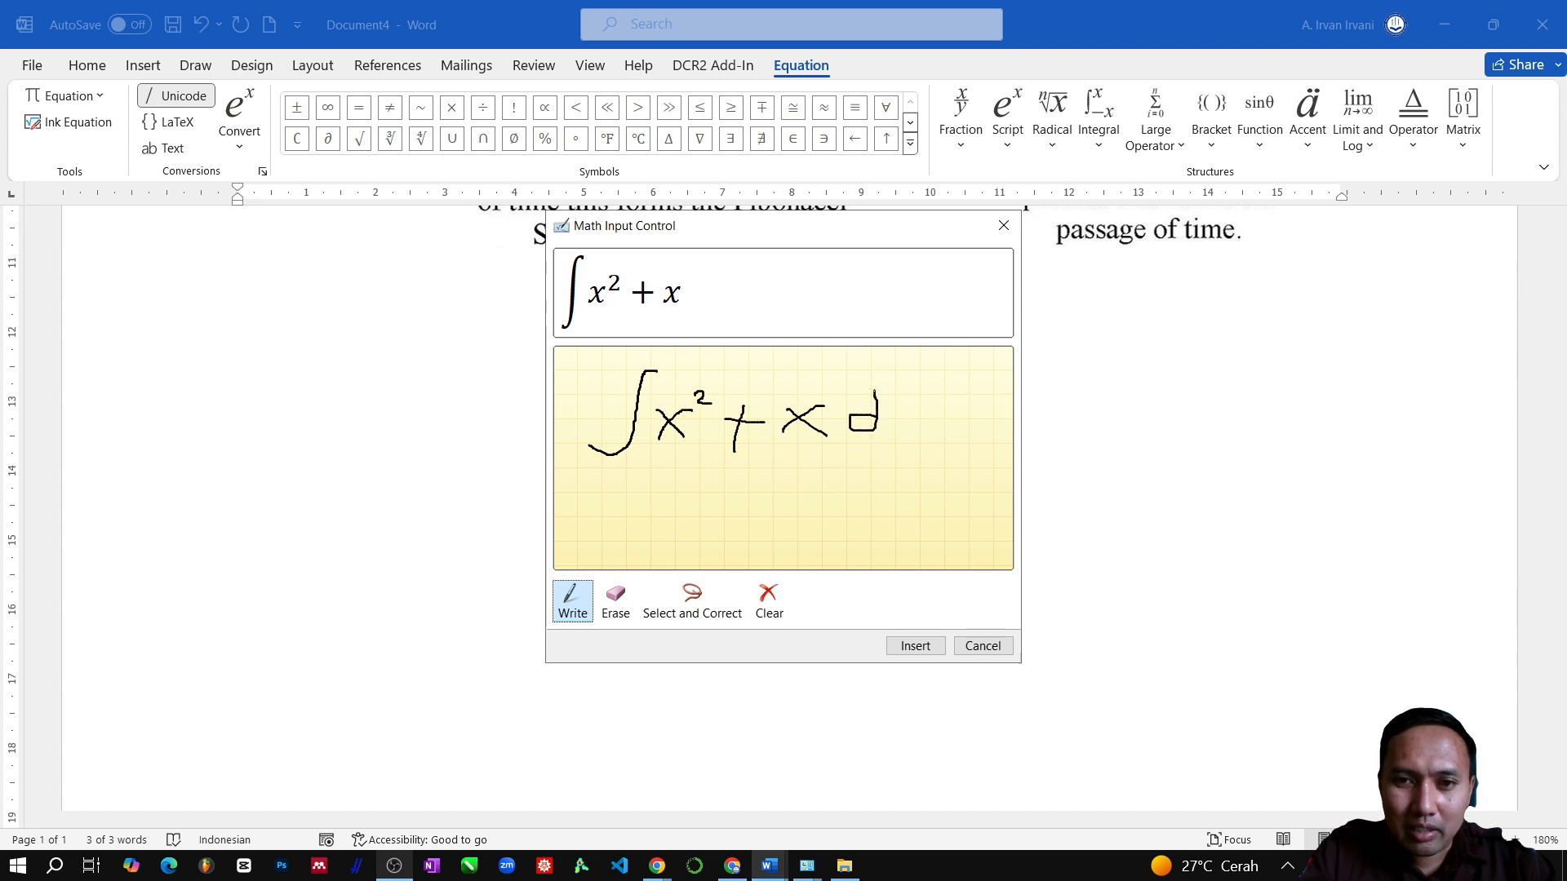
pyautogui.moveTo(910, 413); pyautogui.dragTo(879, 435)
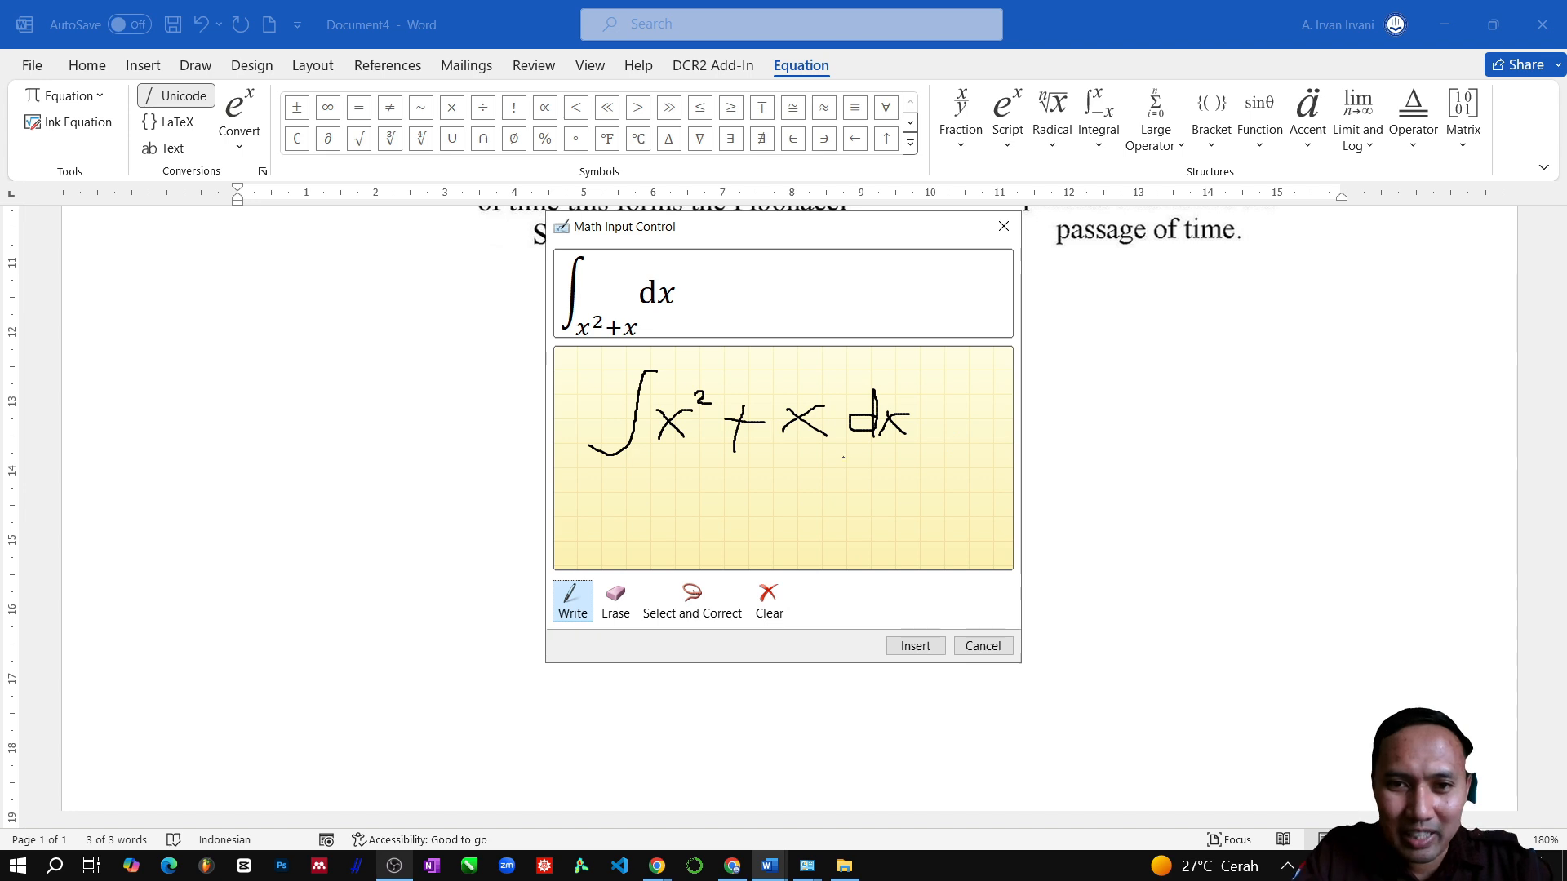
pyautogui.click(920, 645)
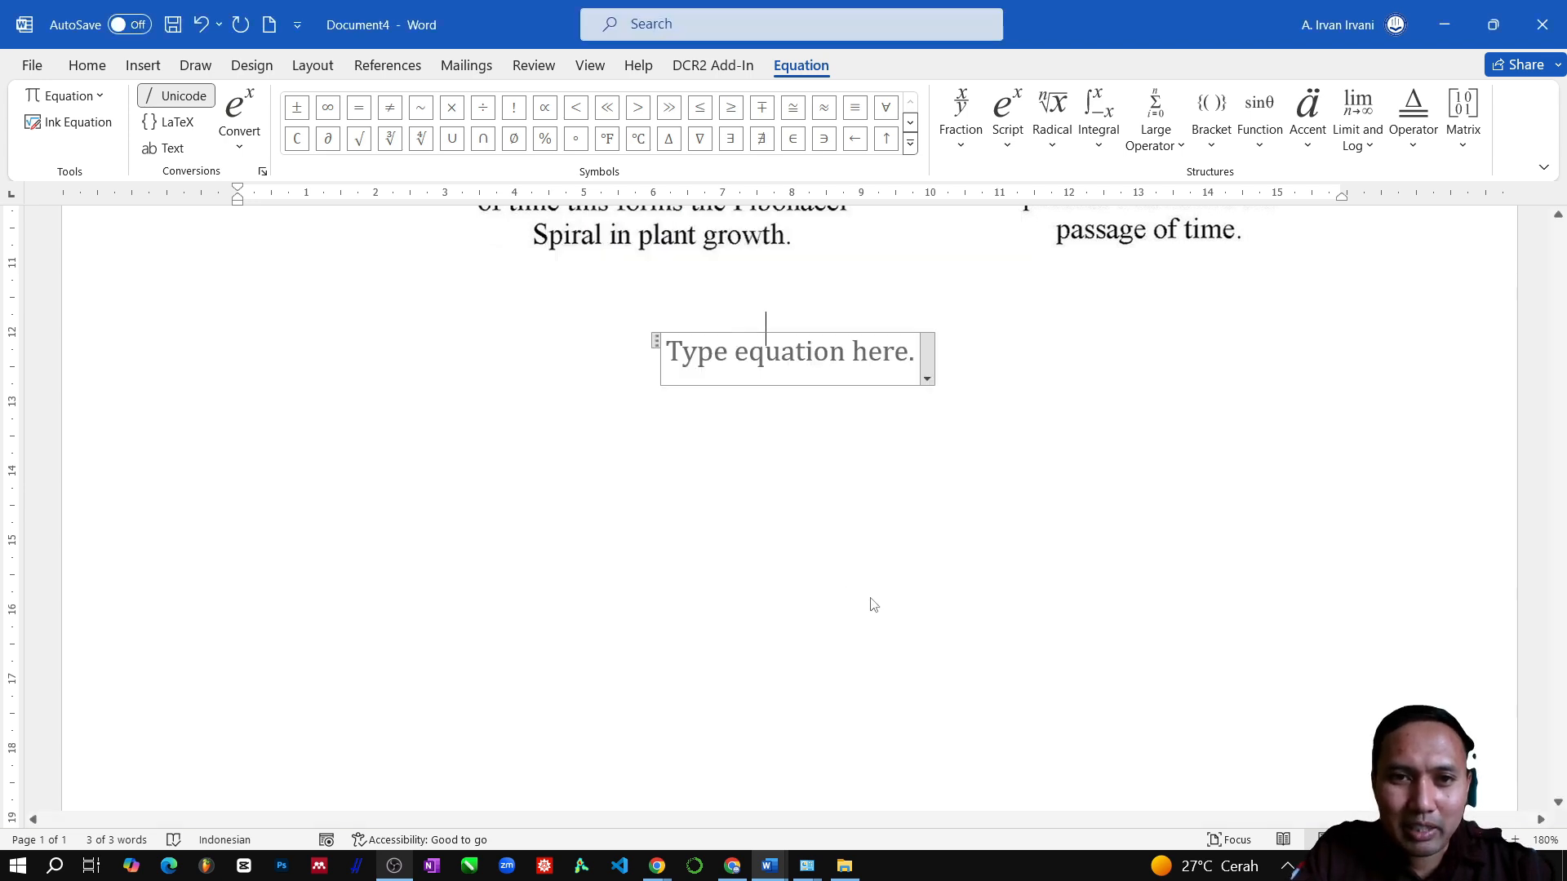
# Delete the handwritten integral equation and insert a new blank equation in its place
pyautogui.hotkey('ctrl', 'a')
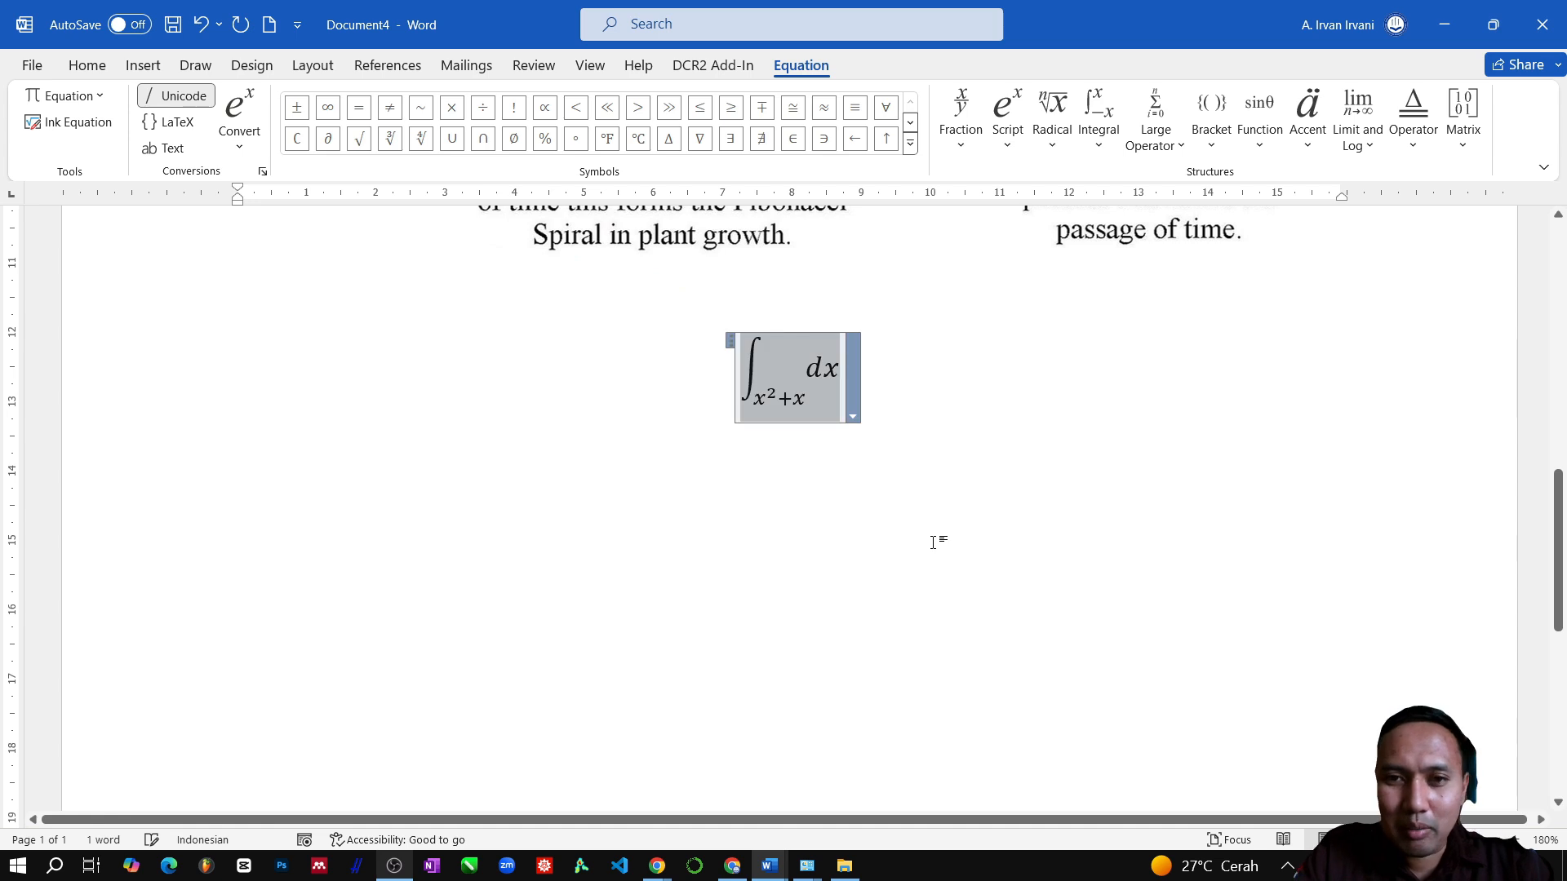
pyautogui.press('Delete')
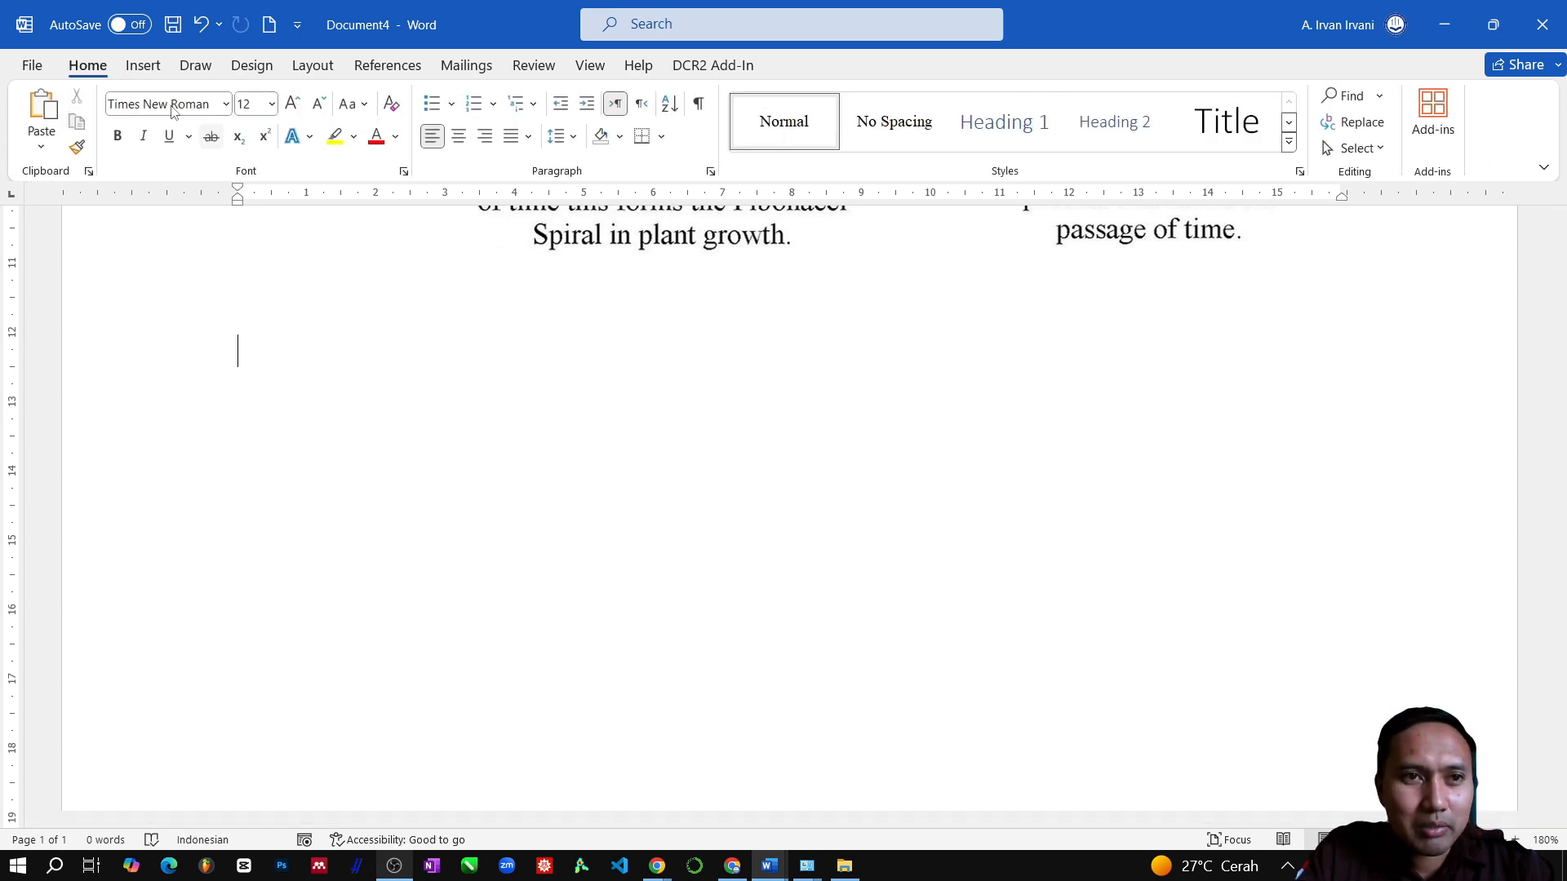
pyautogui.click(143, 66)
pyautogui.click(1427, 102)
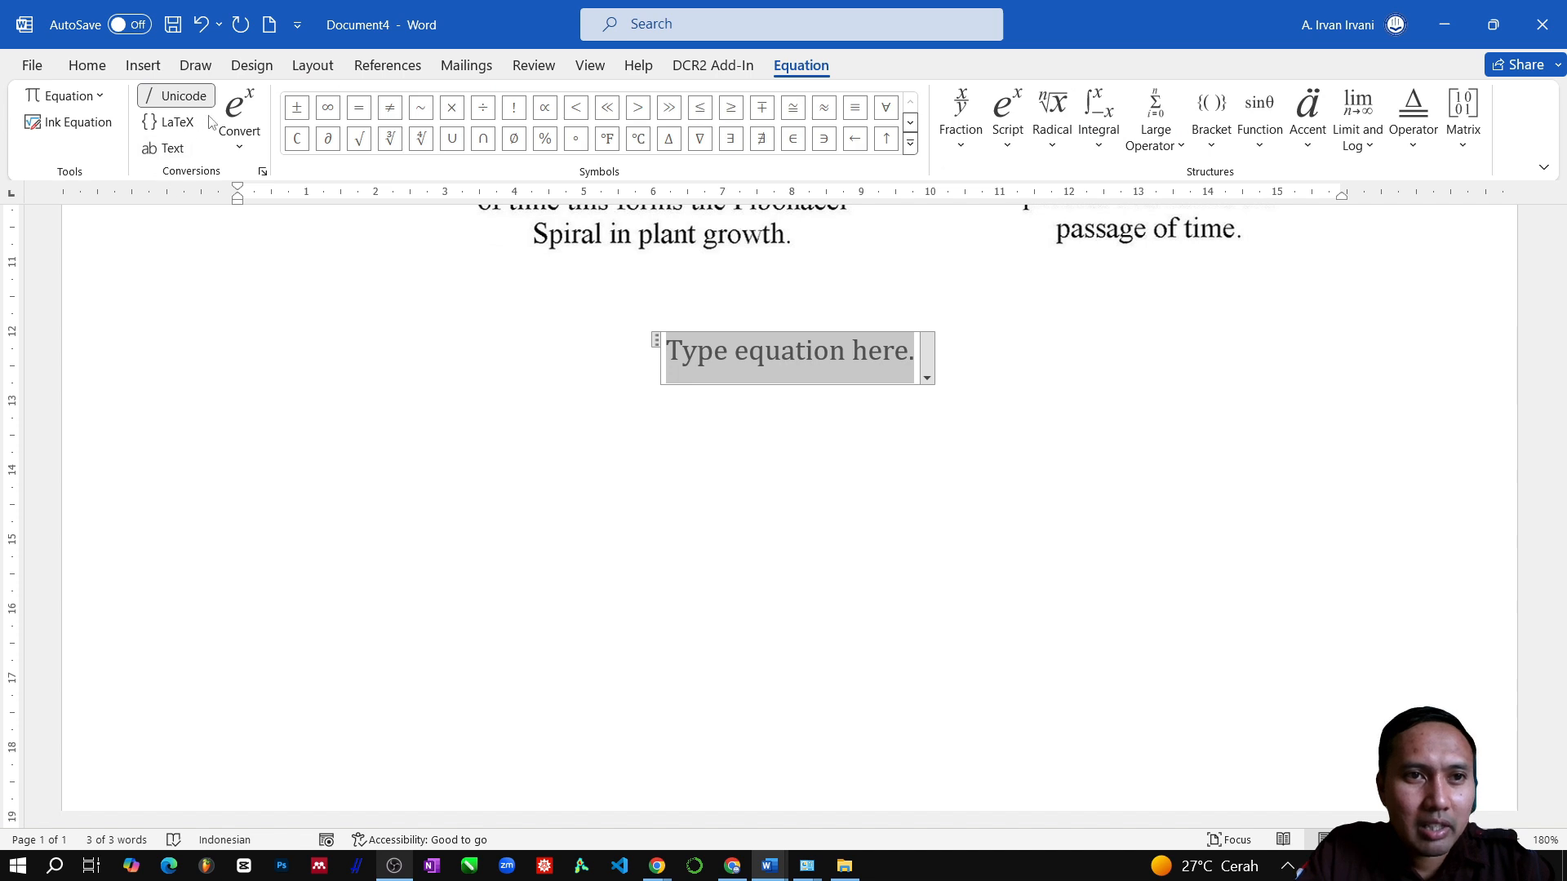
# View the equation conversion options and switch the input format to LaTeX, returning it to Unicode
pyautogui.click(242, 146)
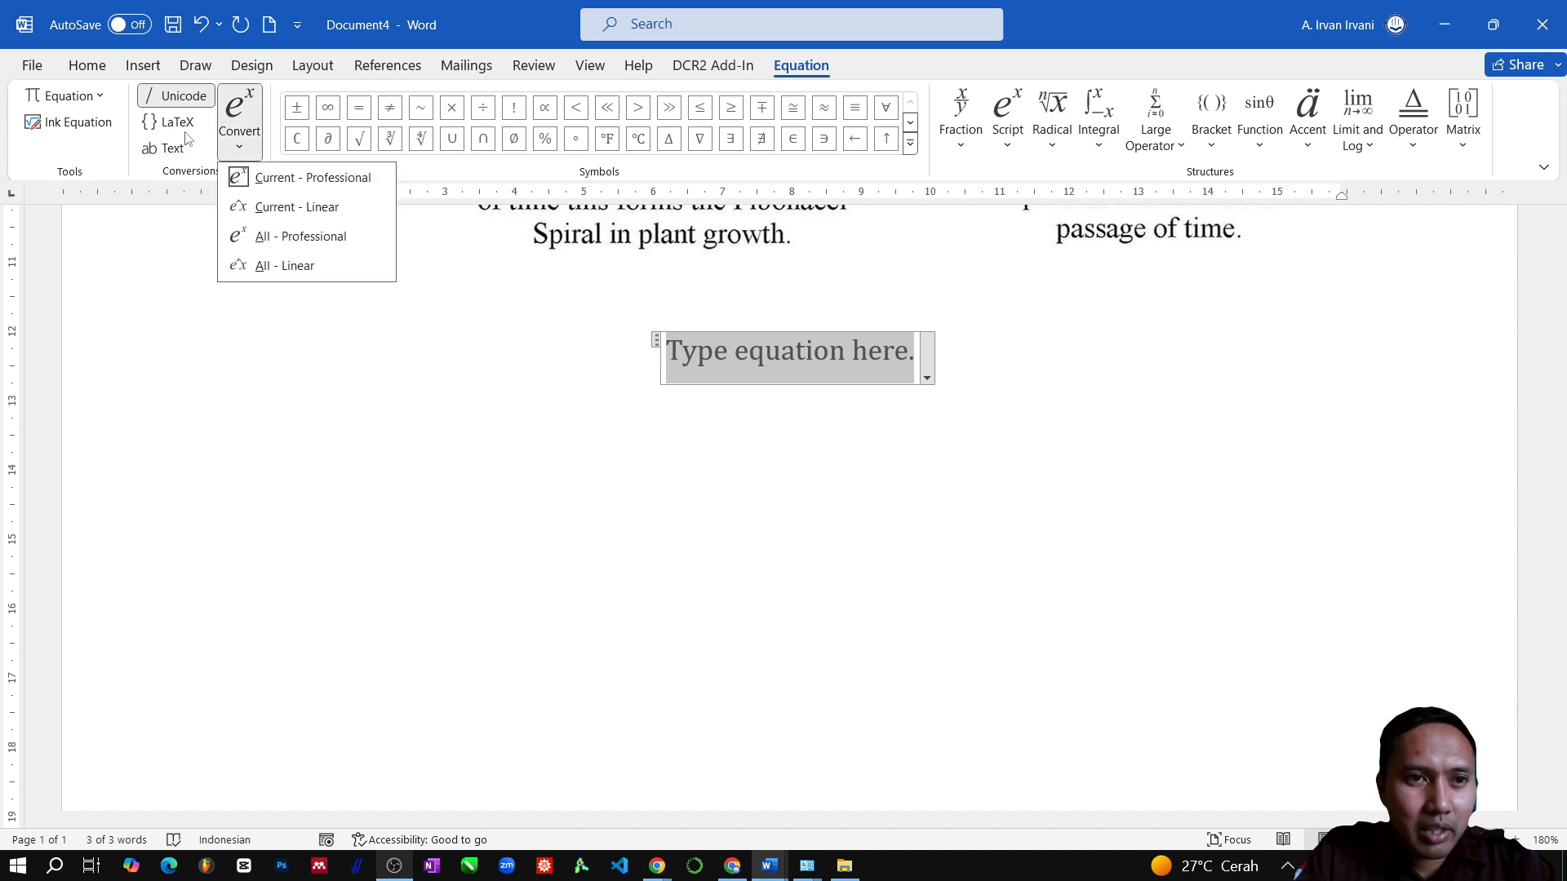
pyautogui.click(152, 171)
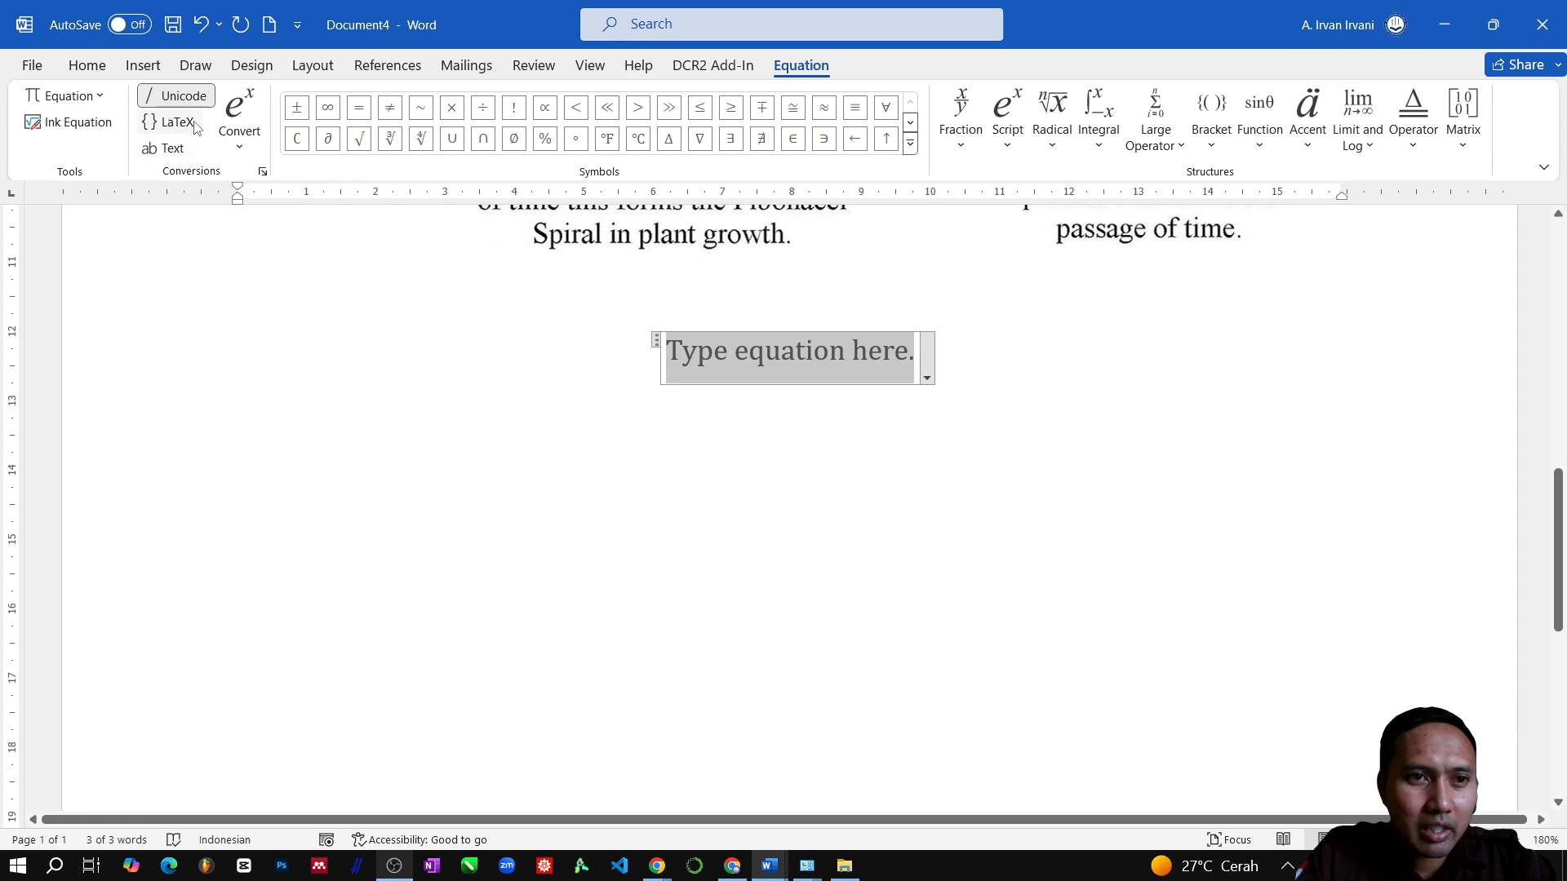
pyautogui.click(169, 122)
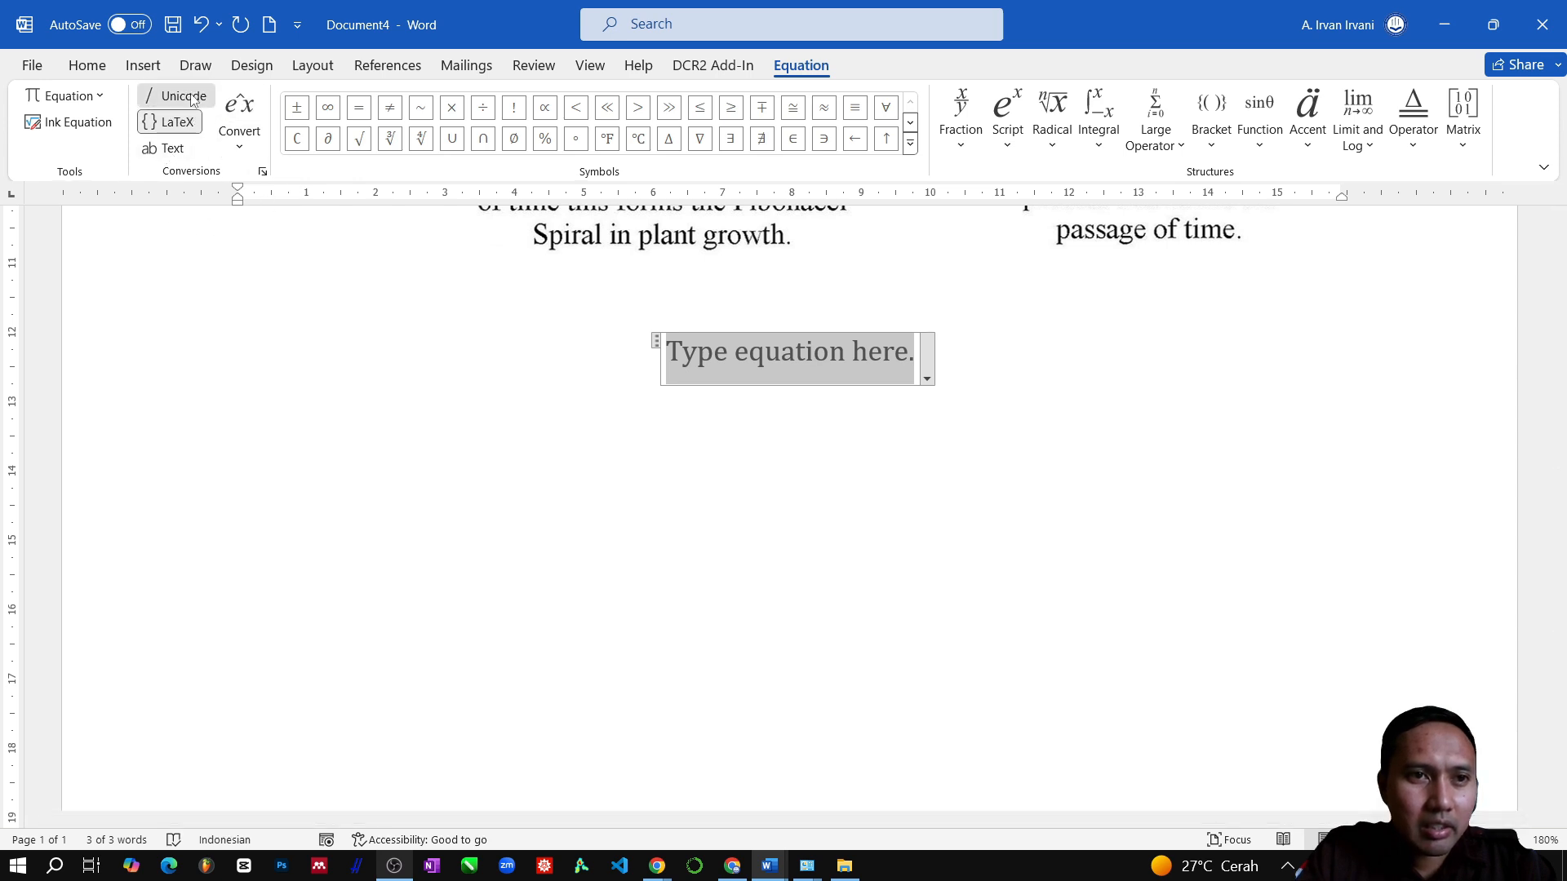
pyautogui.click(191, 97)
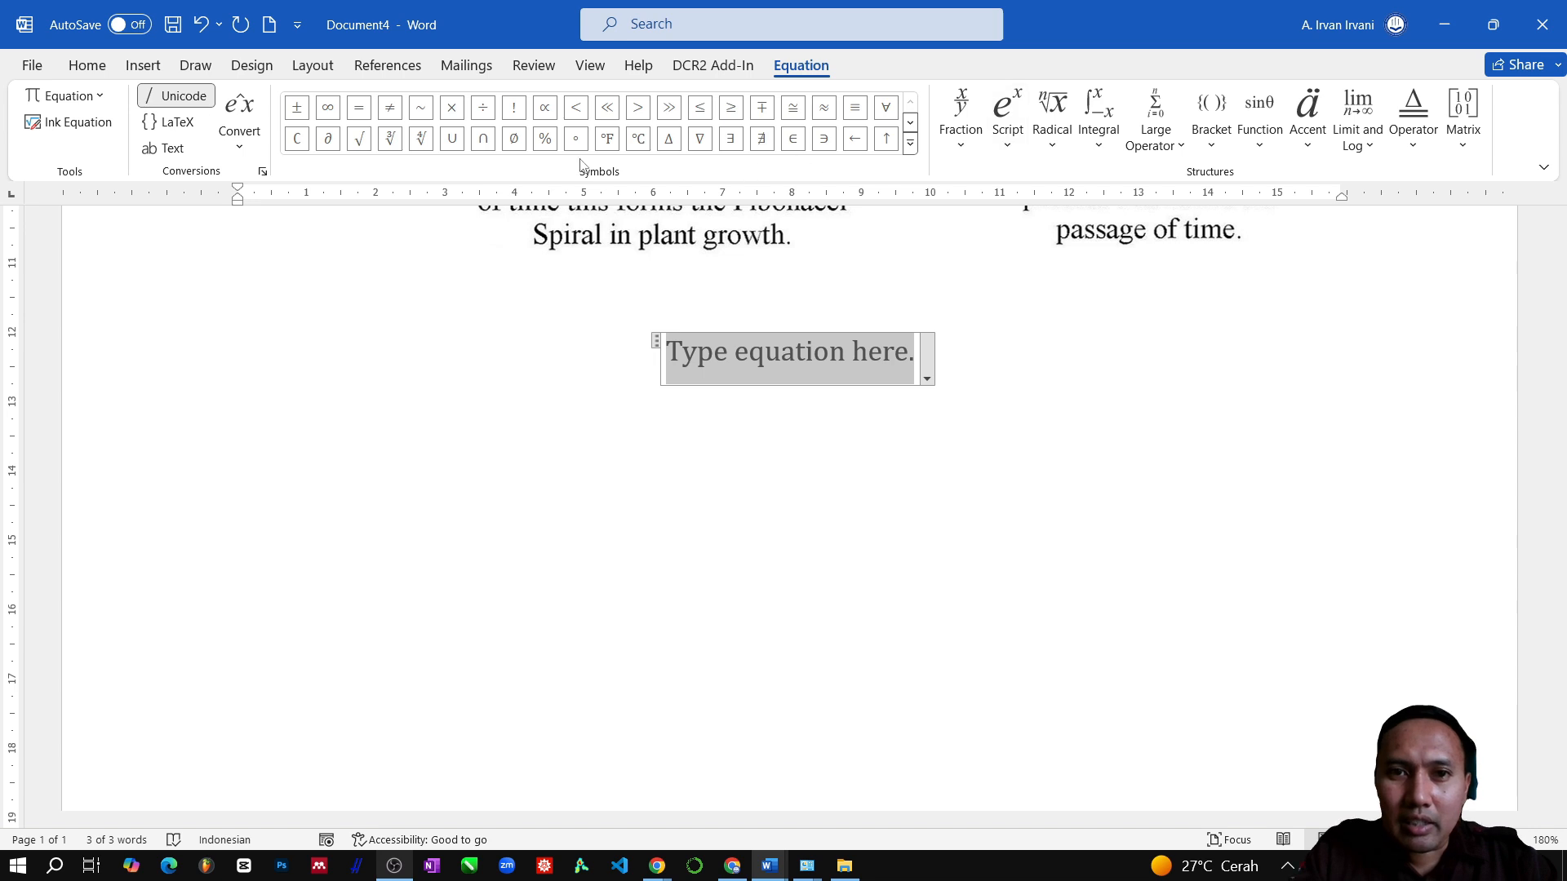
# Expand the equation symbol gallery and display the Greek Letters set
pyautogui.click(910, 144)
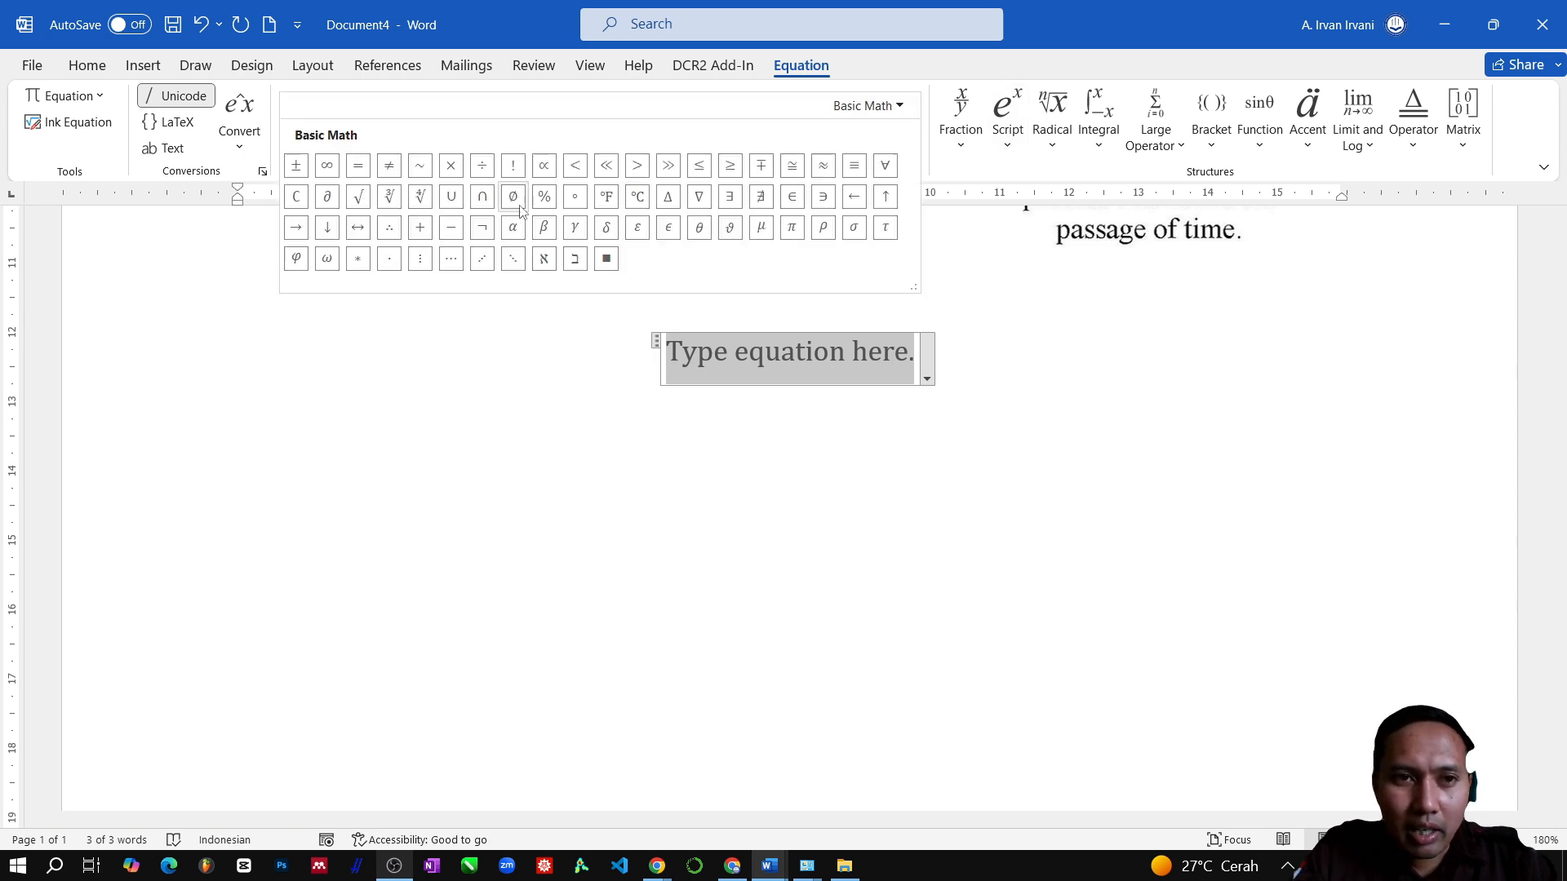
pyautogui.click(937, 163)
pyautogui.click(915, 157)
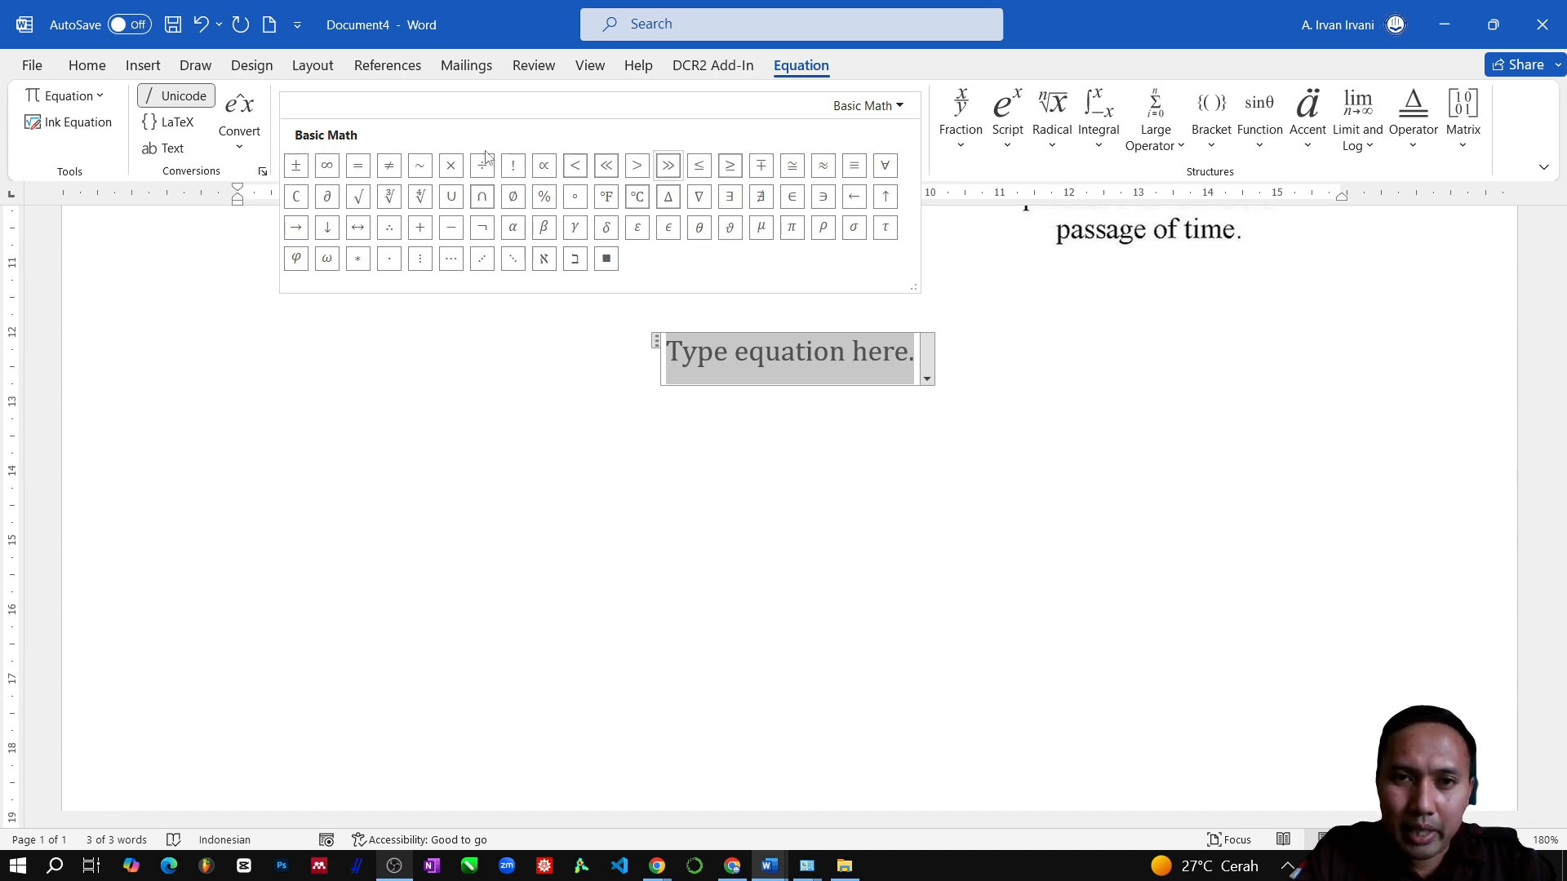
pyautogui.click(892, 114)
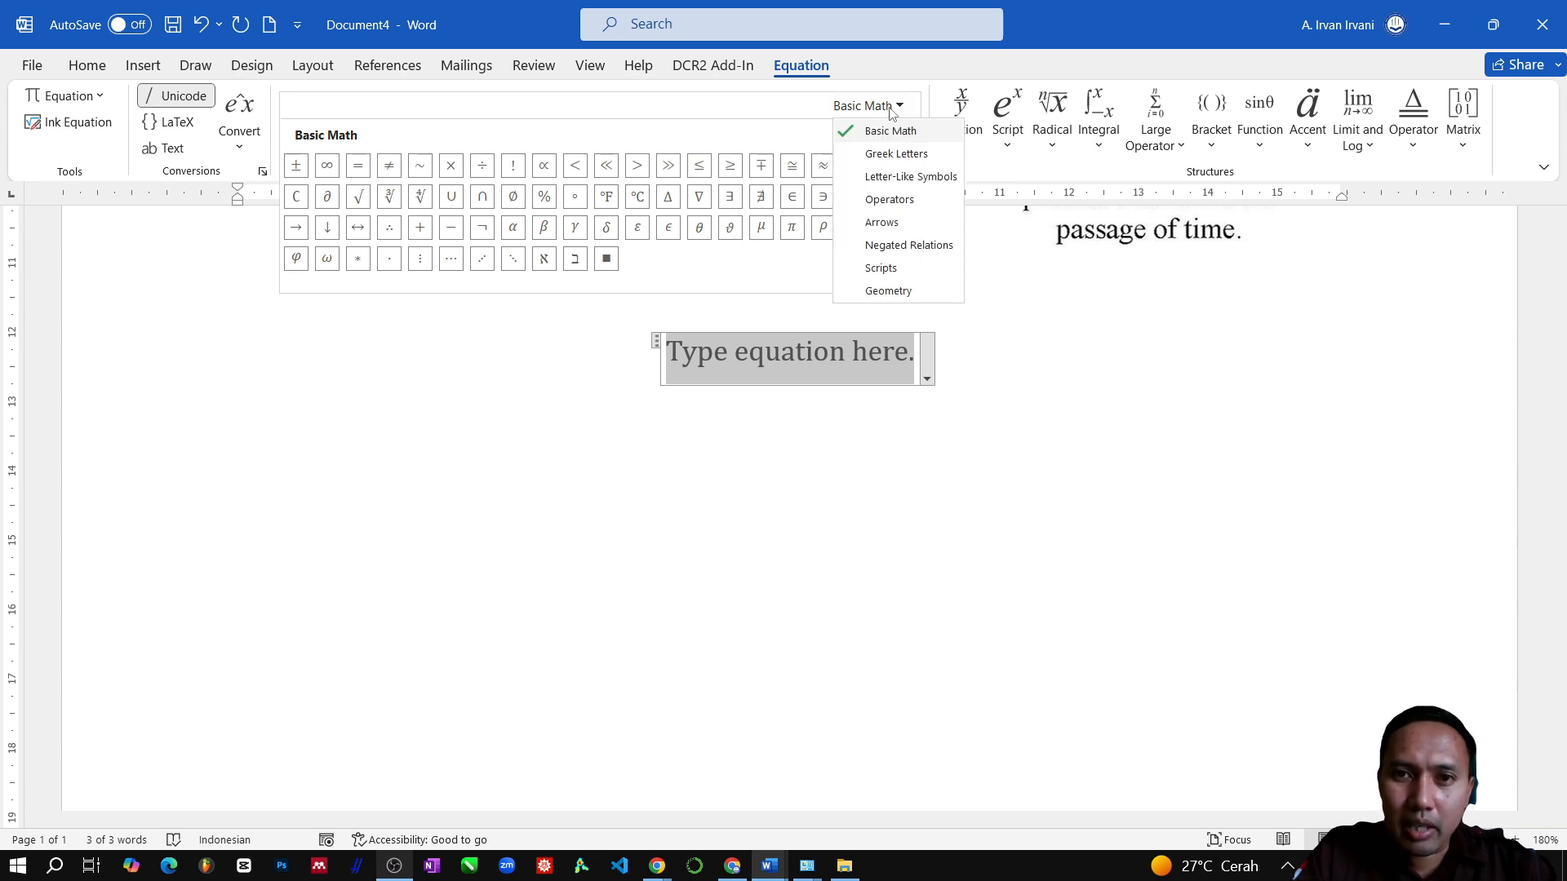
pyautogui.click(895, 155)
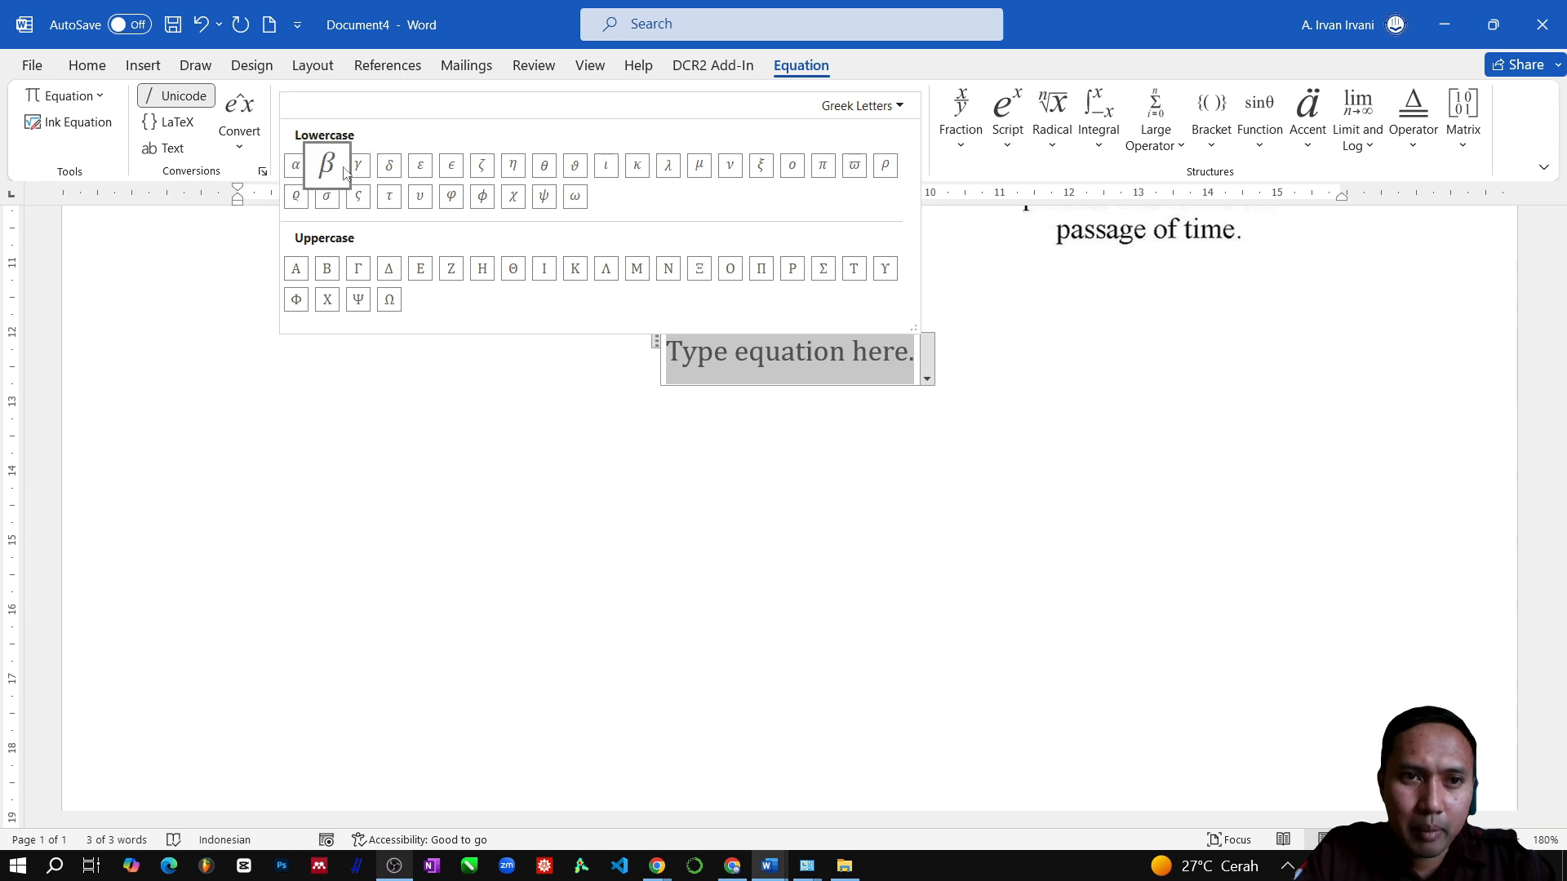
# Display the Letter-Like Symbols set and the Operators set in the expanded equation symbol gallery
pyautogui.click(853, 106)
pyautogui.click(857, 108)
pyautogui.click(859, 107)
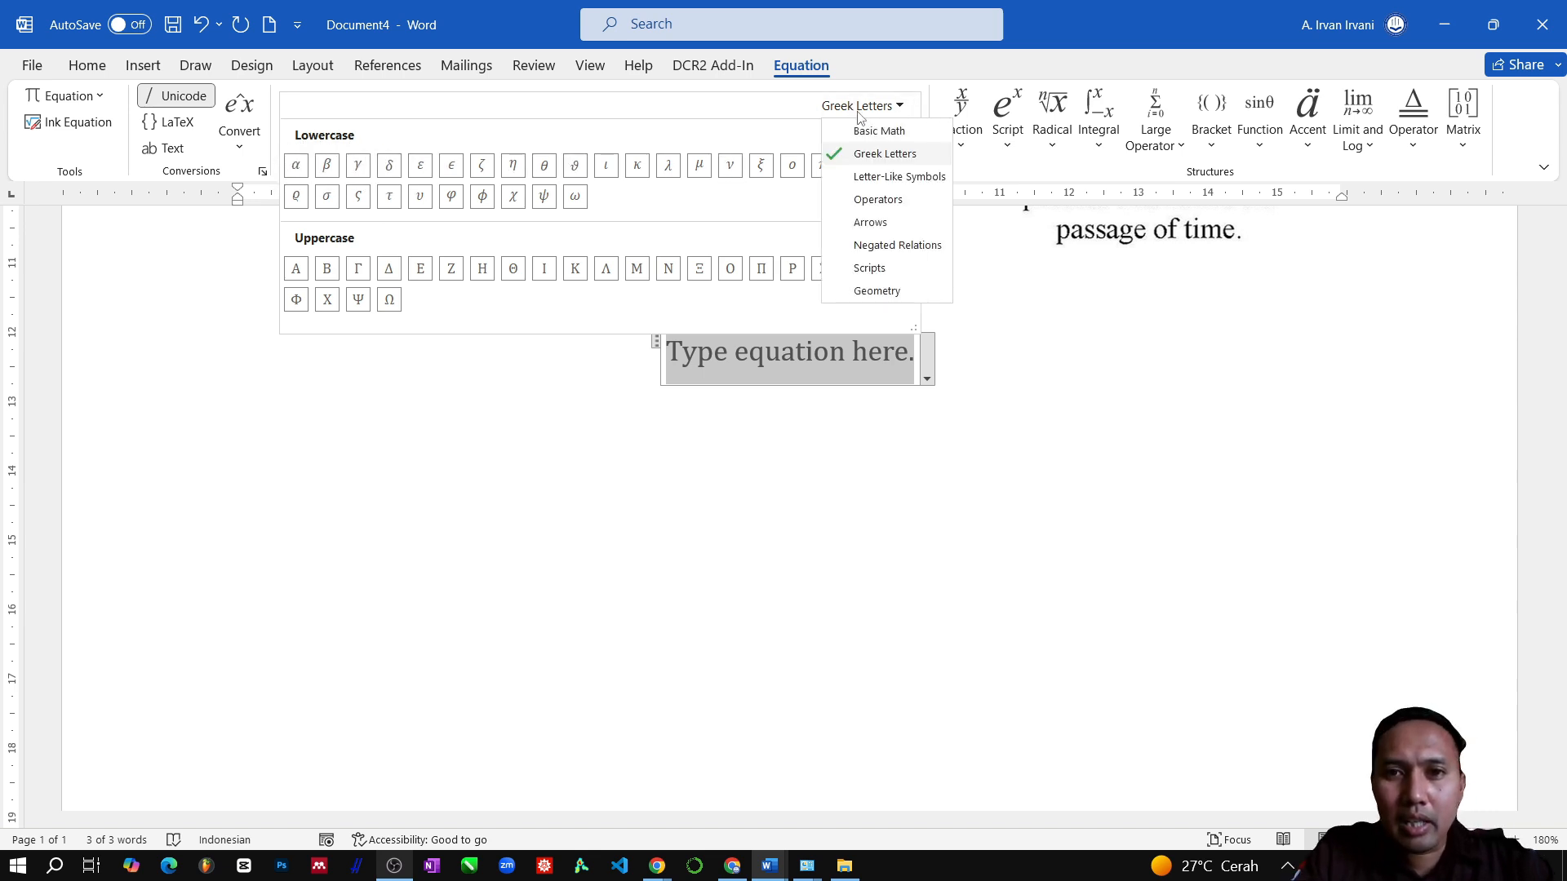
pyautogui.click(891, 178)
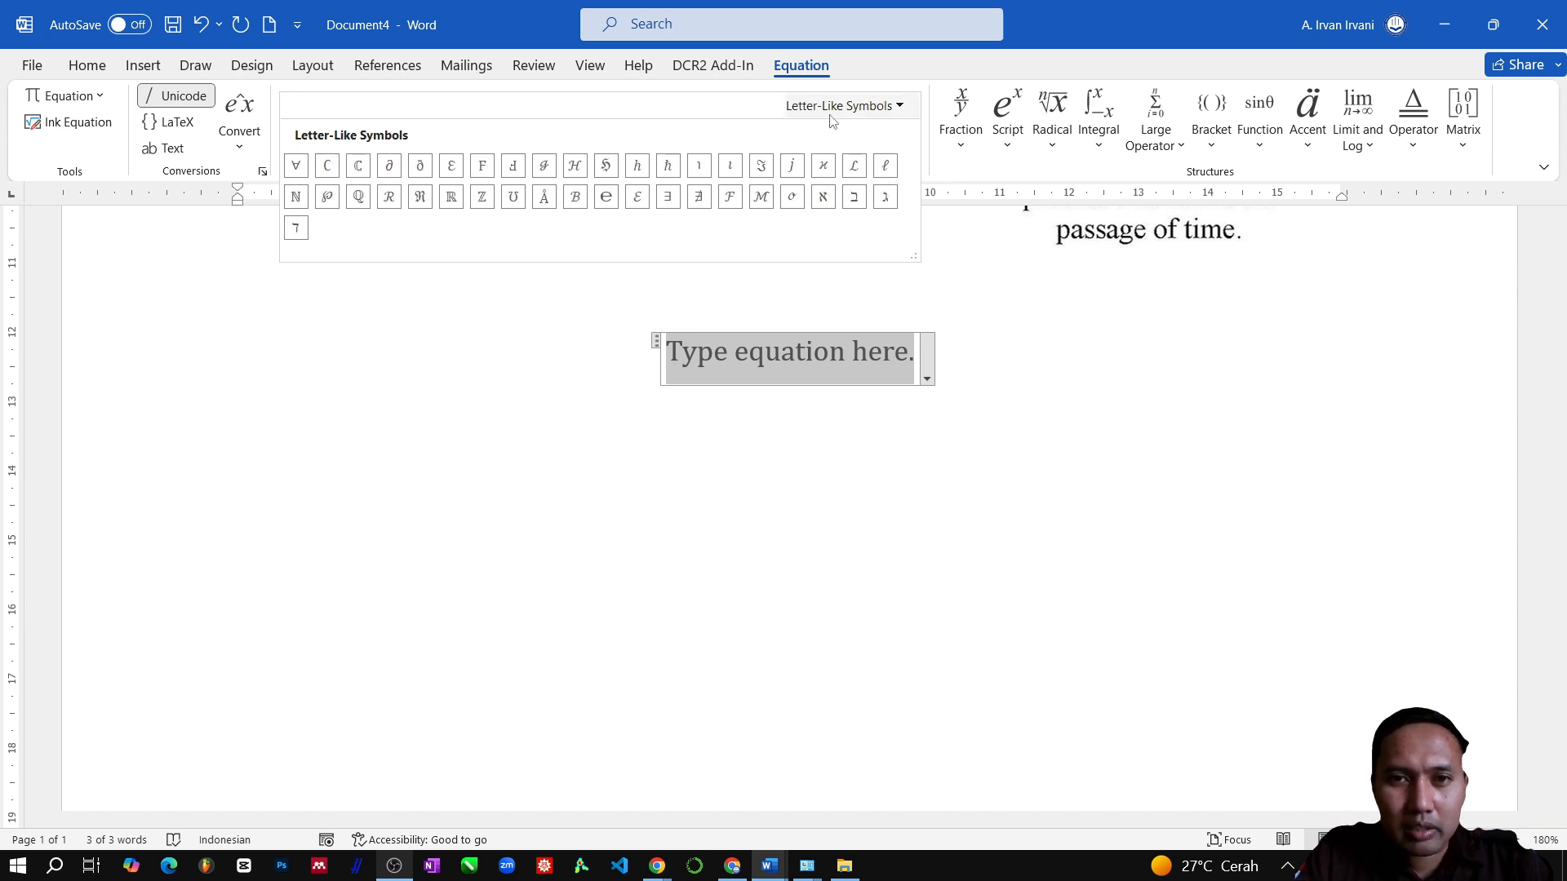
pyautogui.click(886, 113)
pyautogui.click(854, 207)
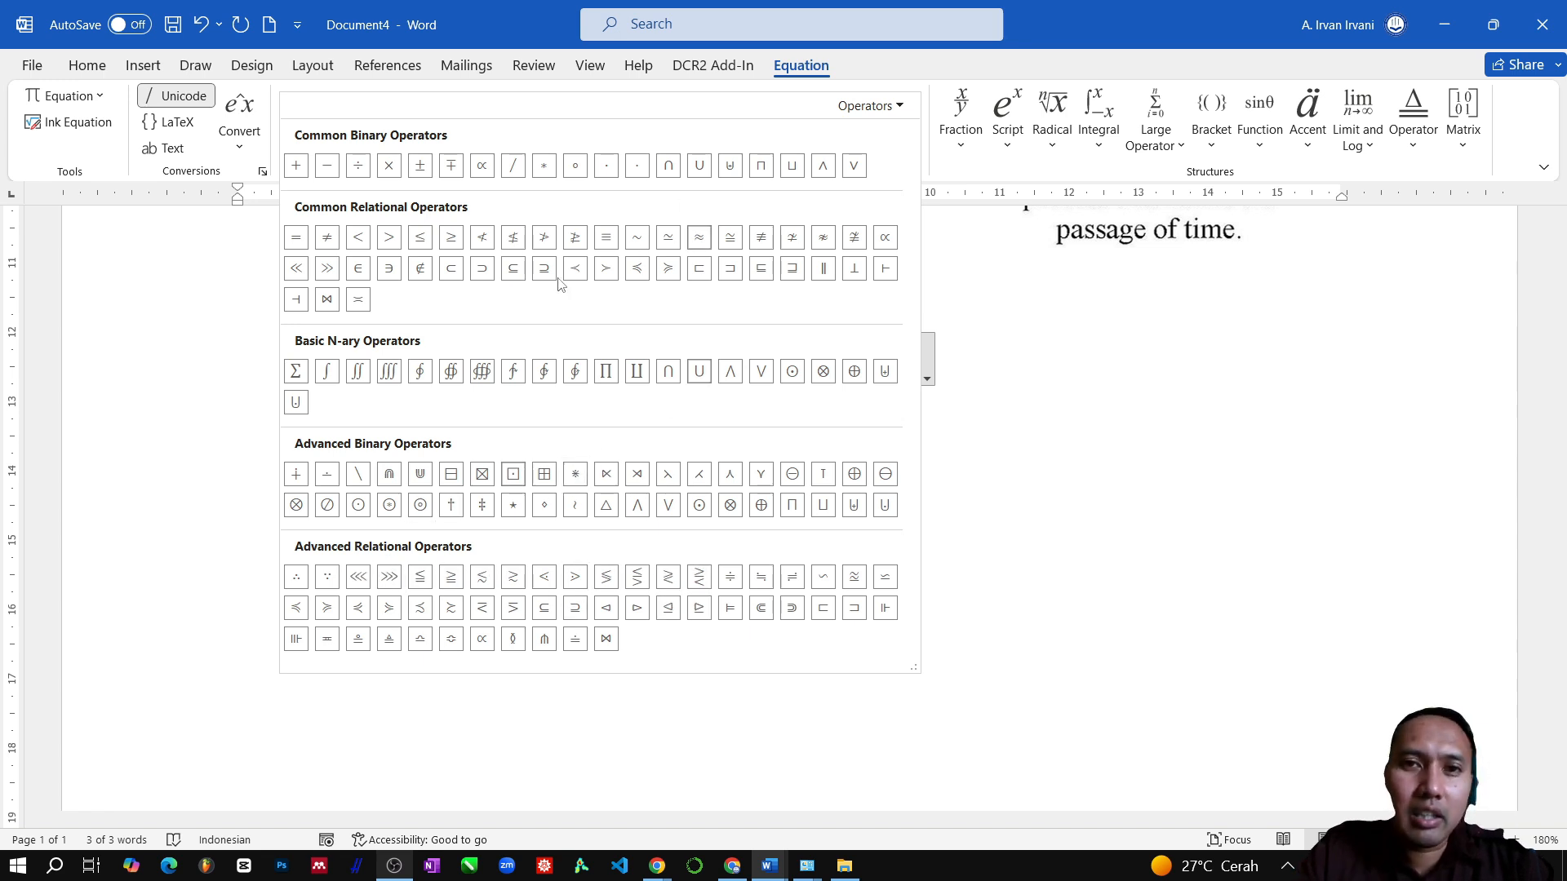
# Switch the equation symbol gallery to the Arrows set and the Negated Relations set to view their symbols
pyautogui.click(880, 107)
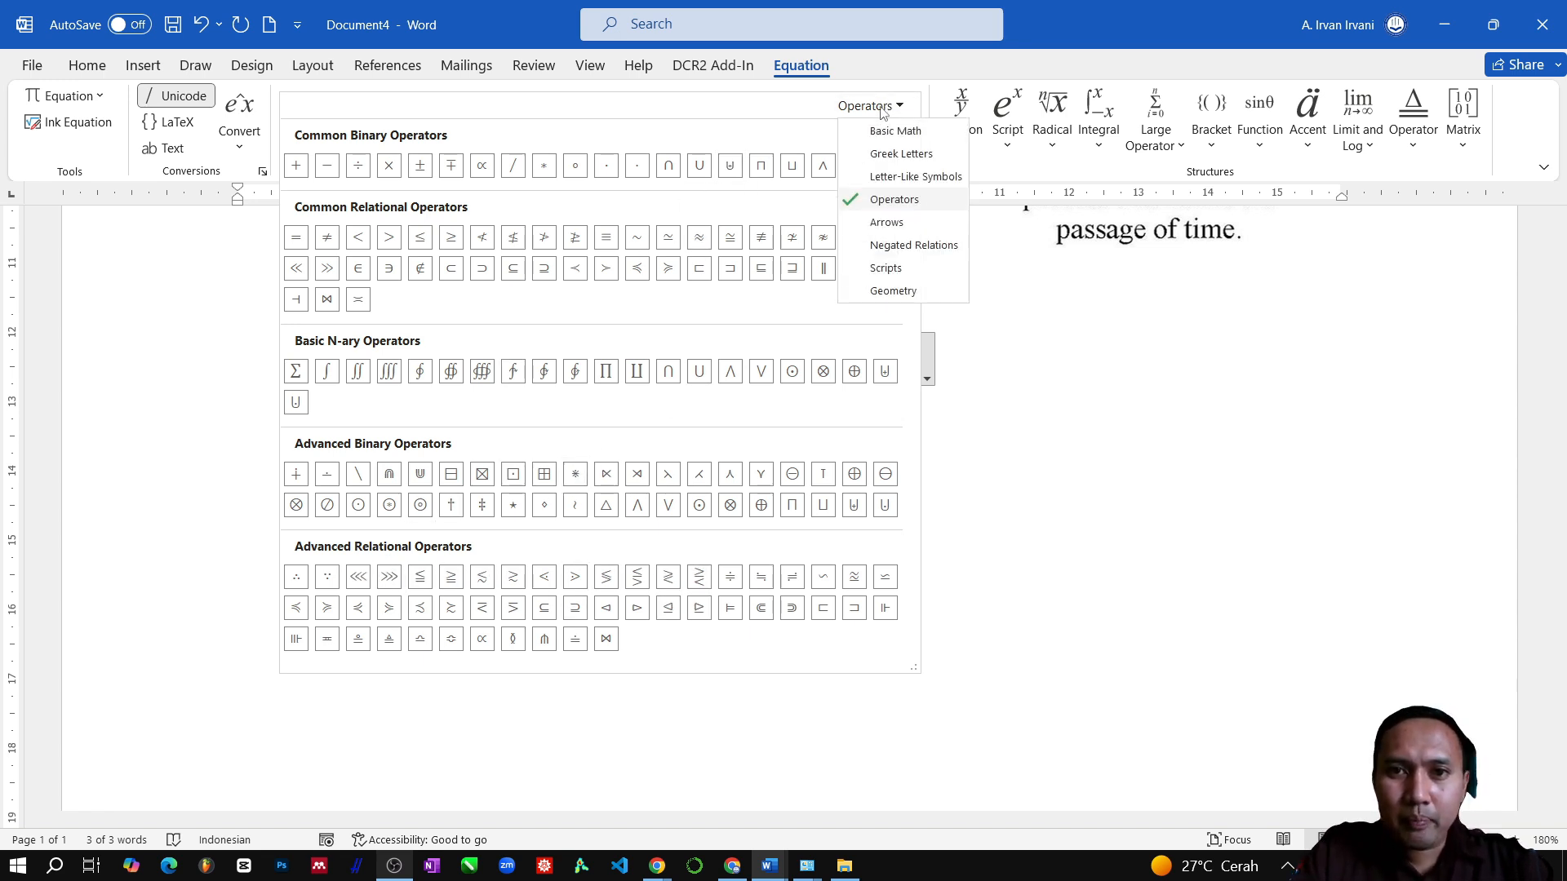
pyautogui.click(873, 224)
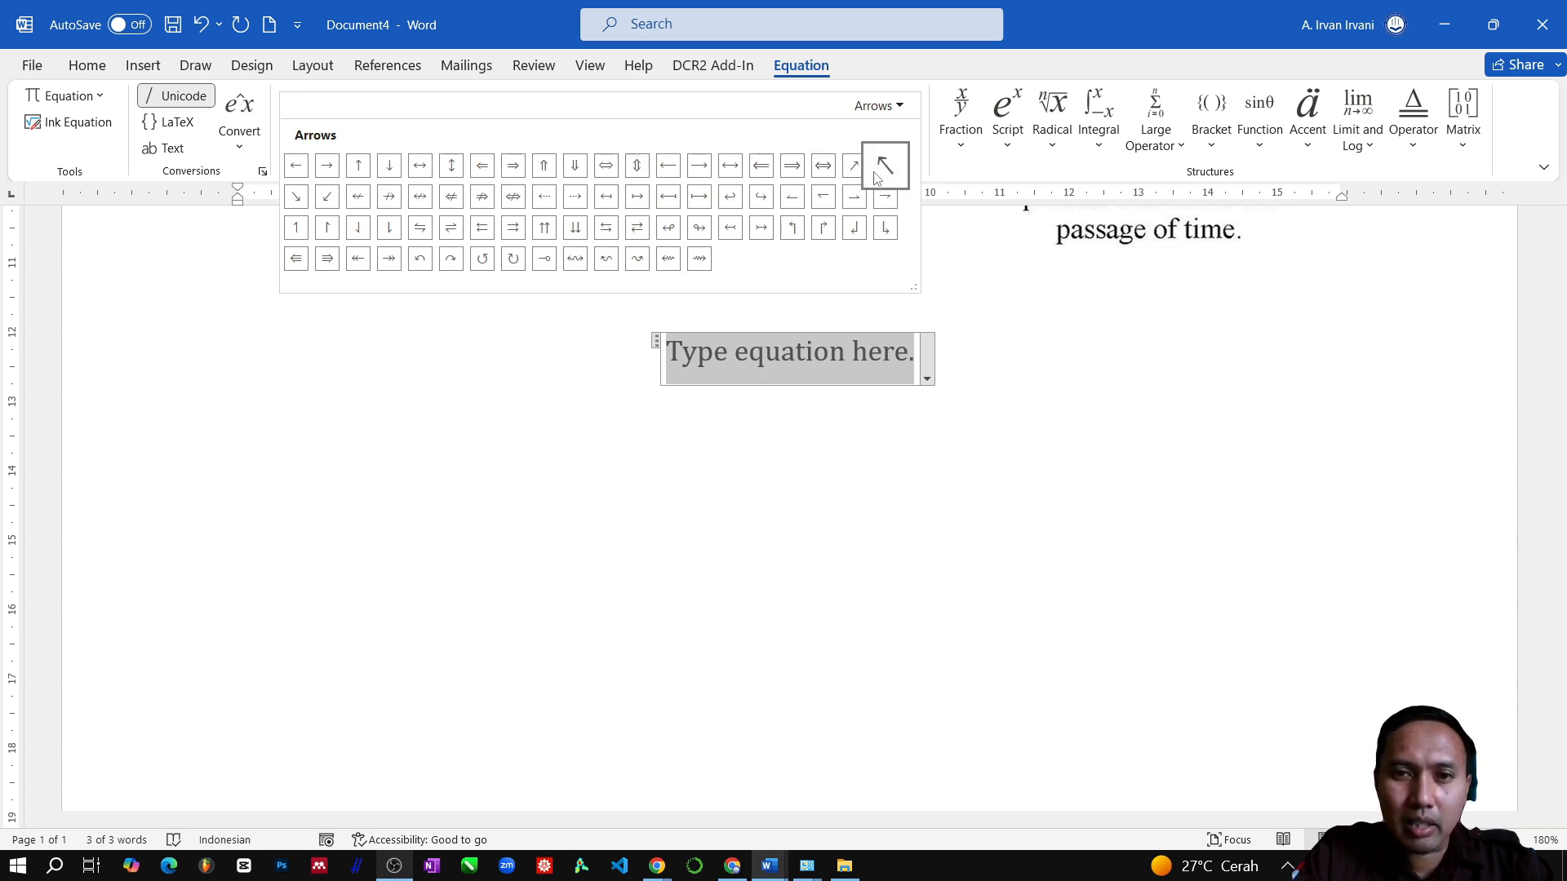
pyautogui.click(896, 106)
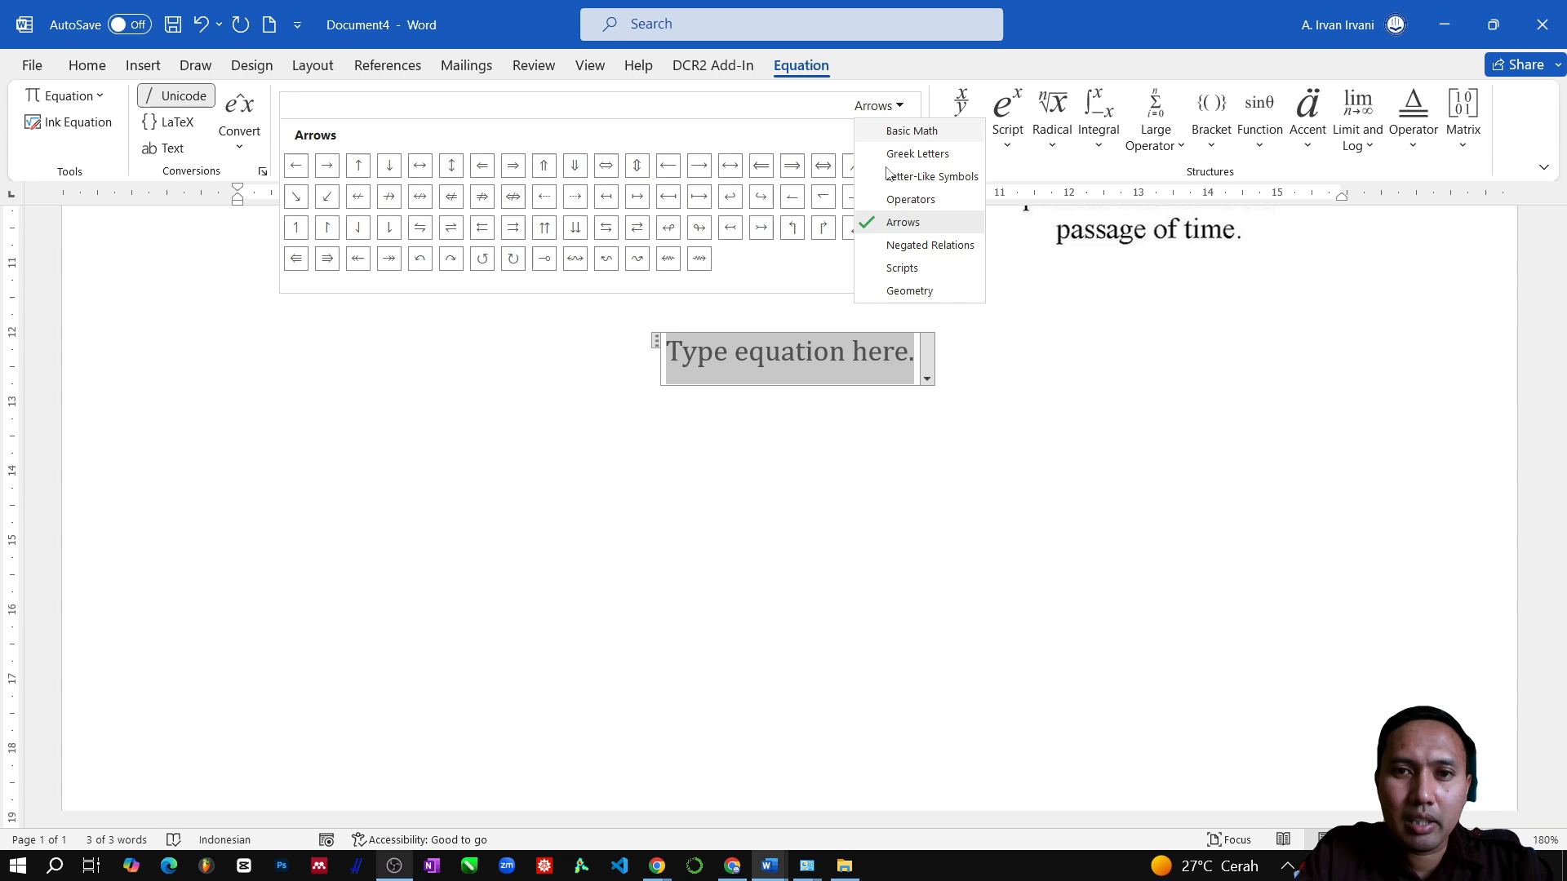
pyautogui.click(890, 245)
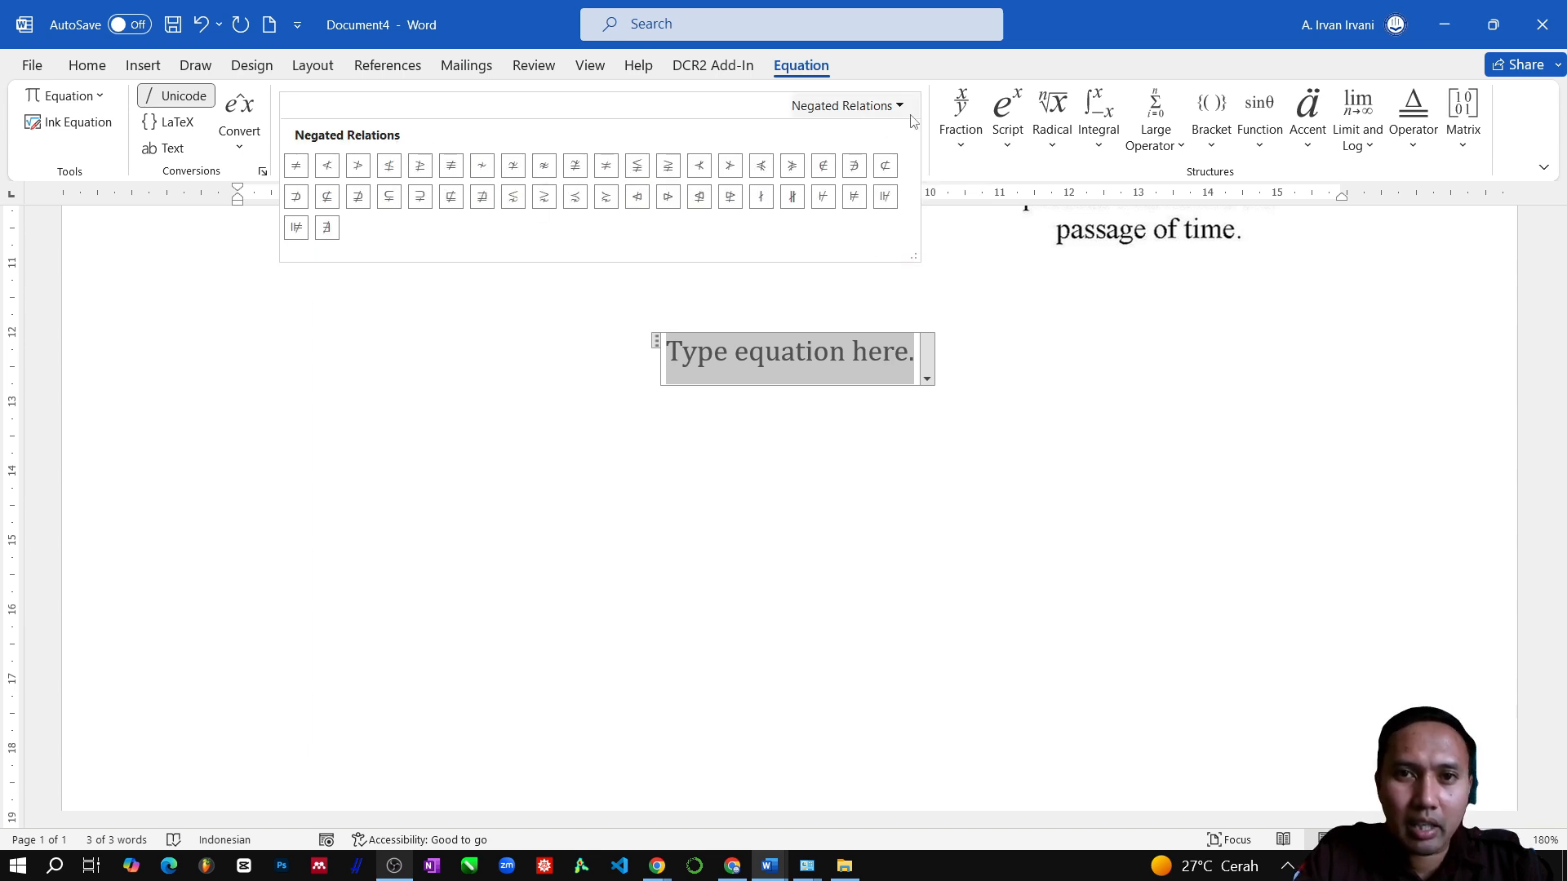
# View the Scripts and Geometry symbol sets, leaving Geometry as the chosen set and closing the expanded gallery
pyautogui.click(871, 113)
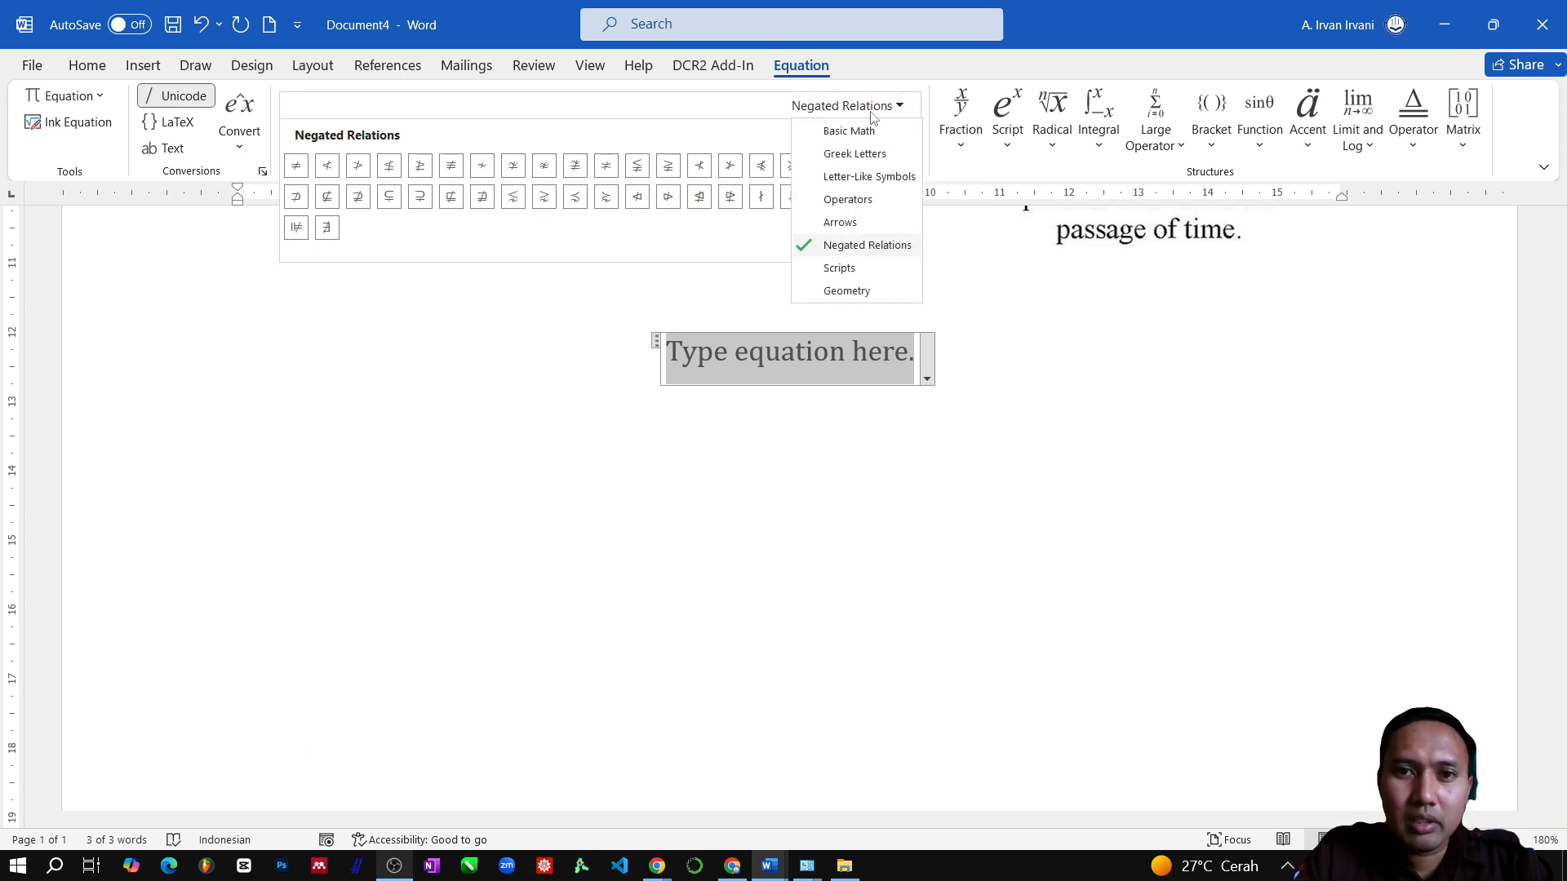
pyautogui.click(833, 270)
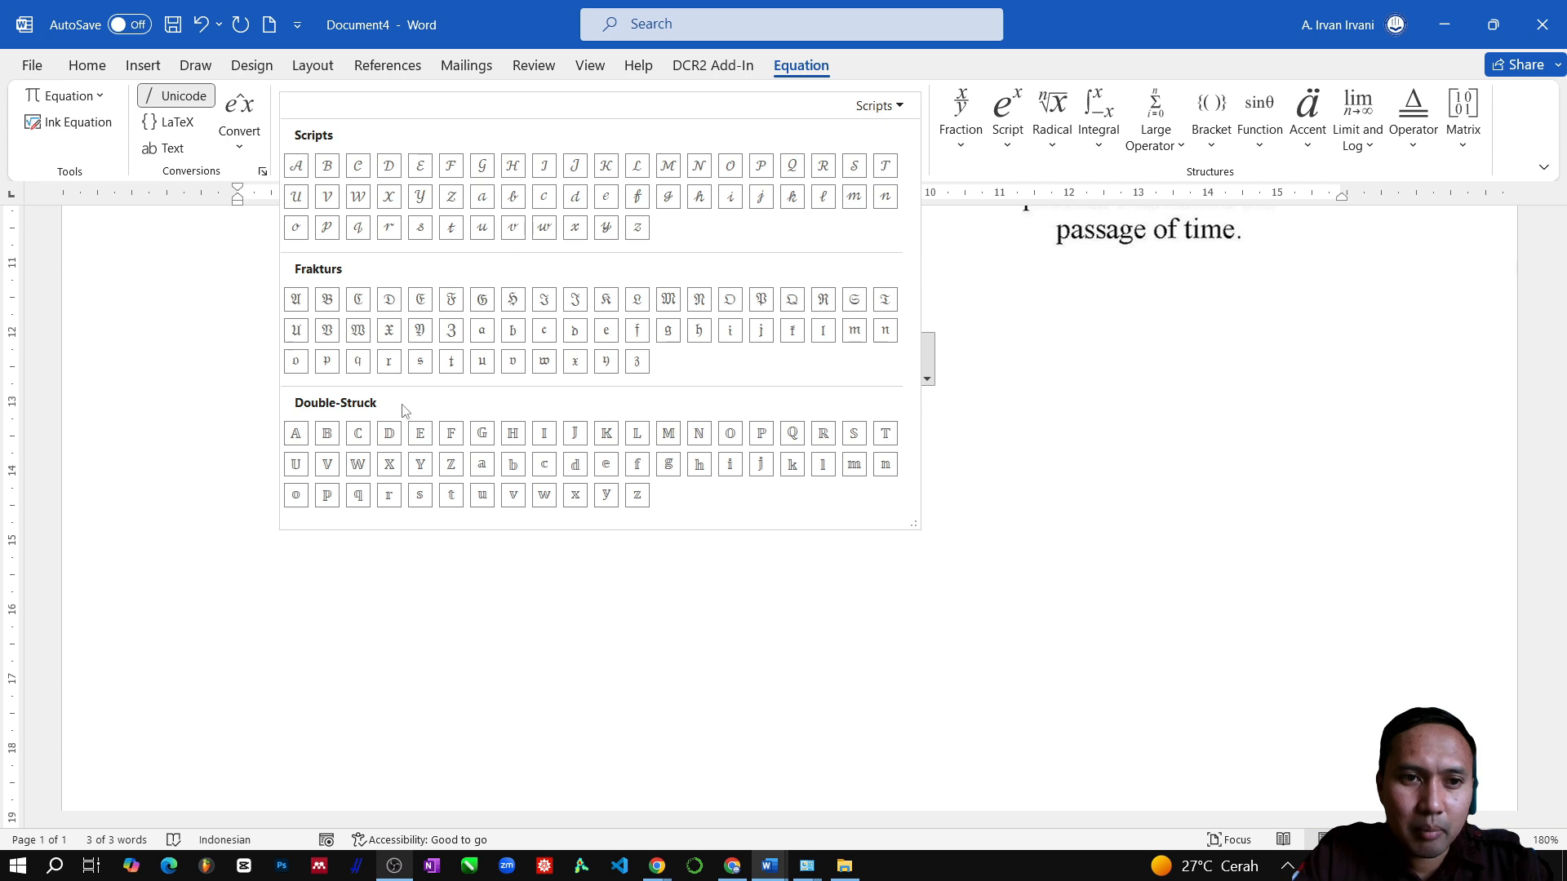
pyautogui.click(889, 110)
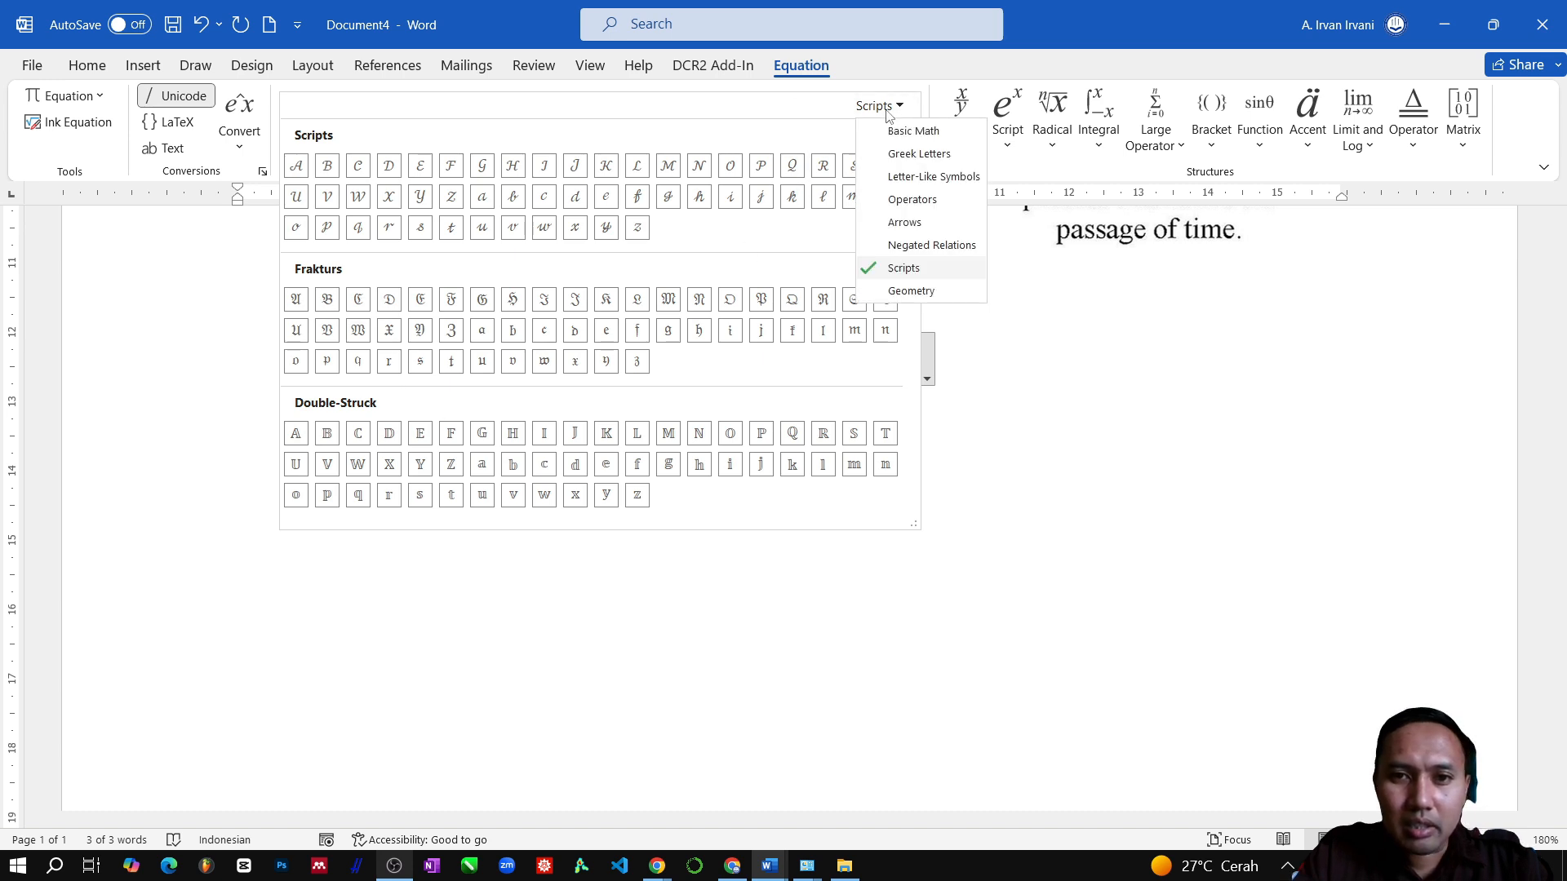
pyautogui.click(909, 291)
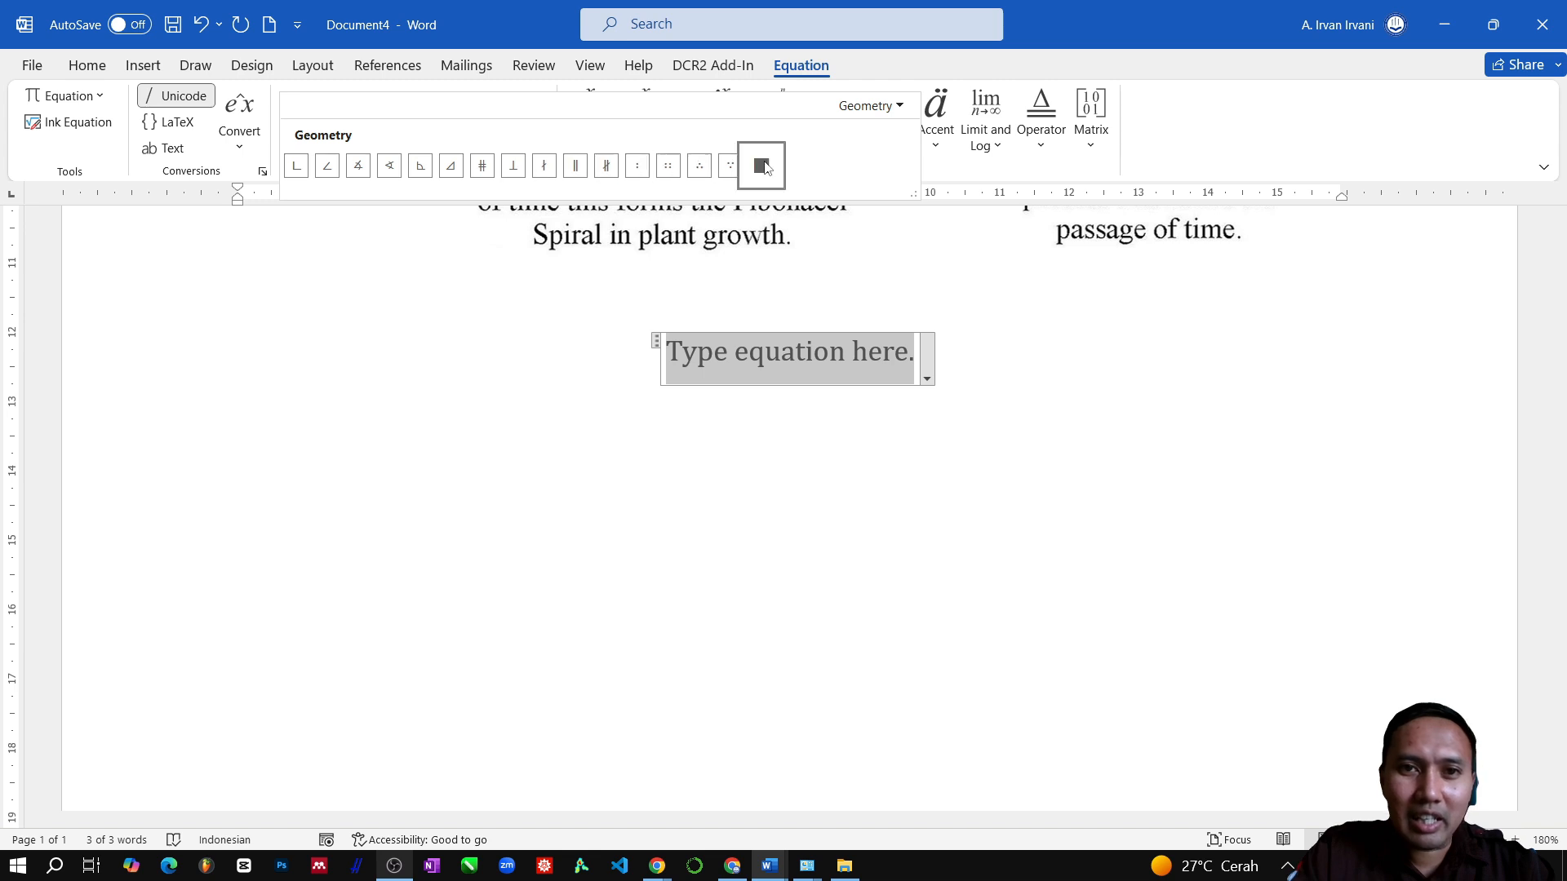
pyautogui.click(870, 106)
pyautogui.press('Escape')
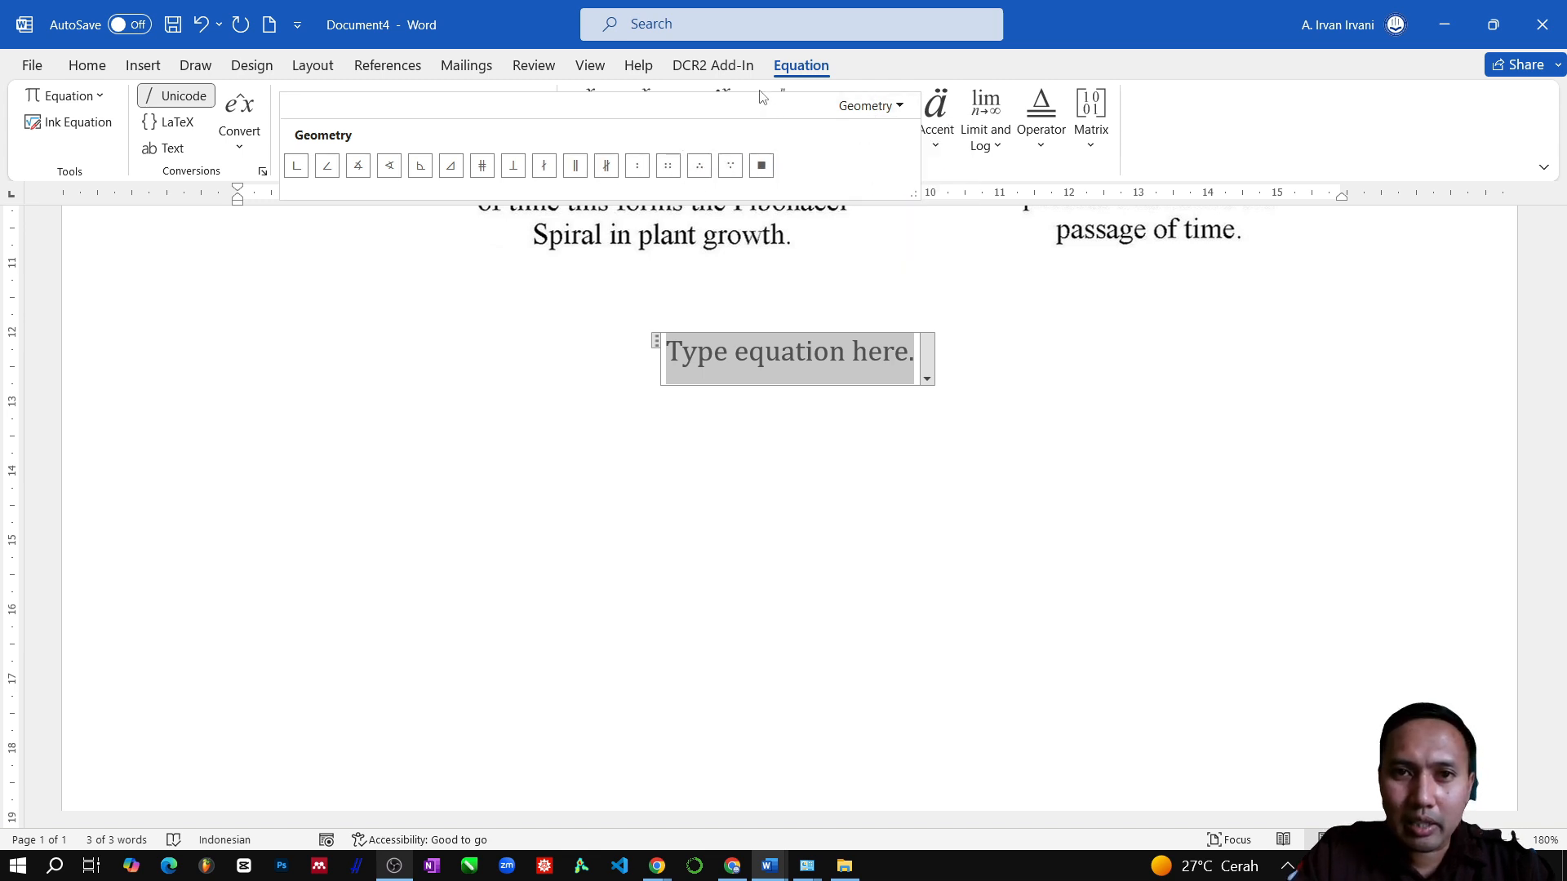
pyautogui.press('Escape')
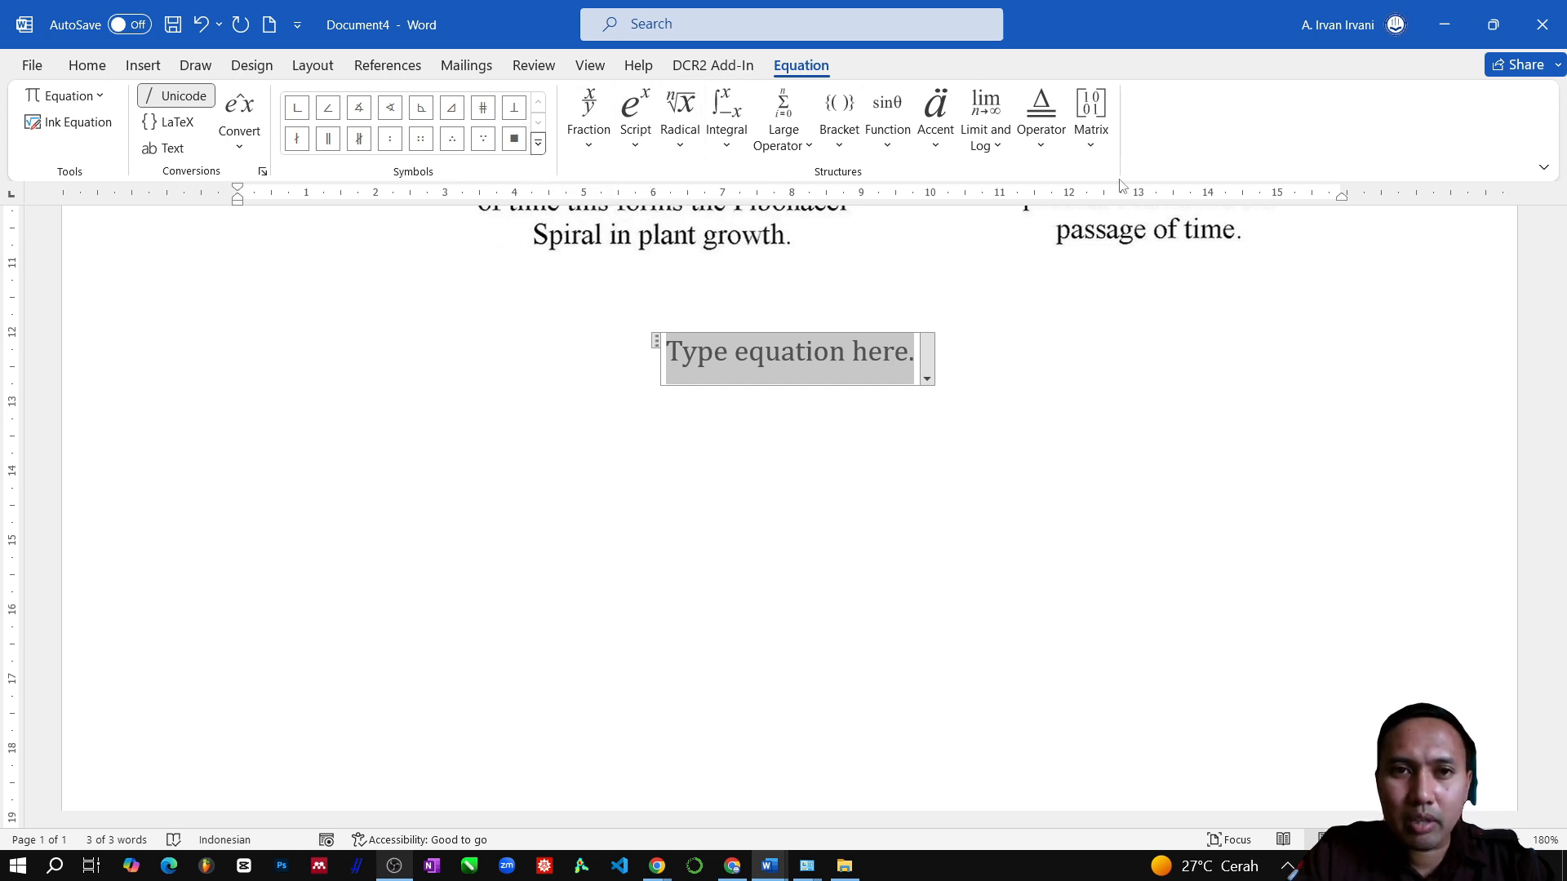
# View the available Fraction and Script structures for the blank equation
pyautogui.click(586, 146)
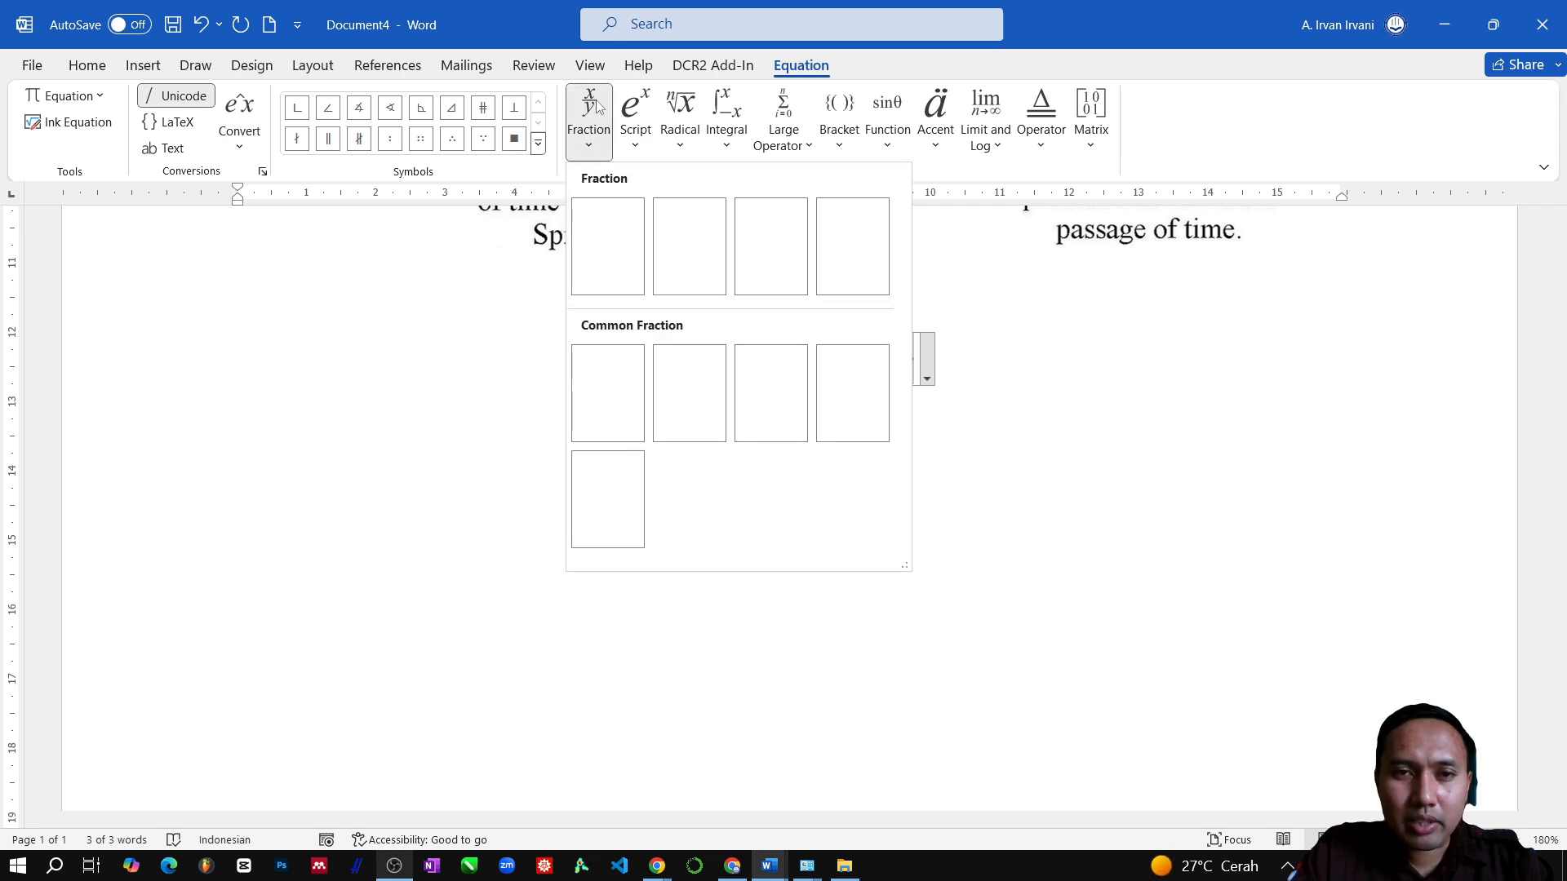
pyautogui.click(635, 150)
pyautogui.click(635, 150)
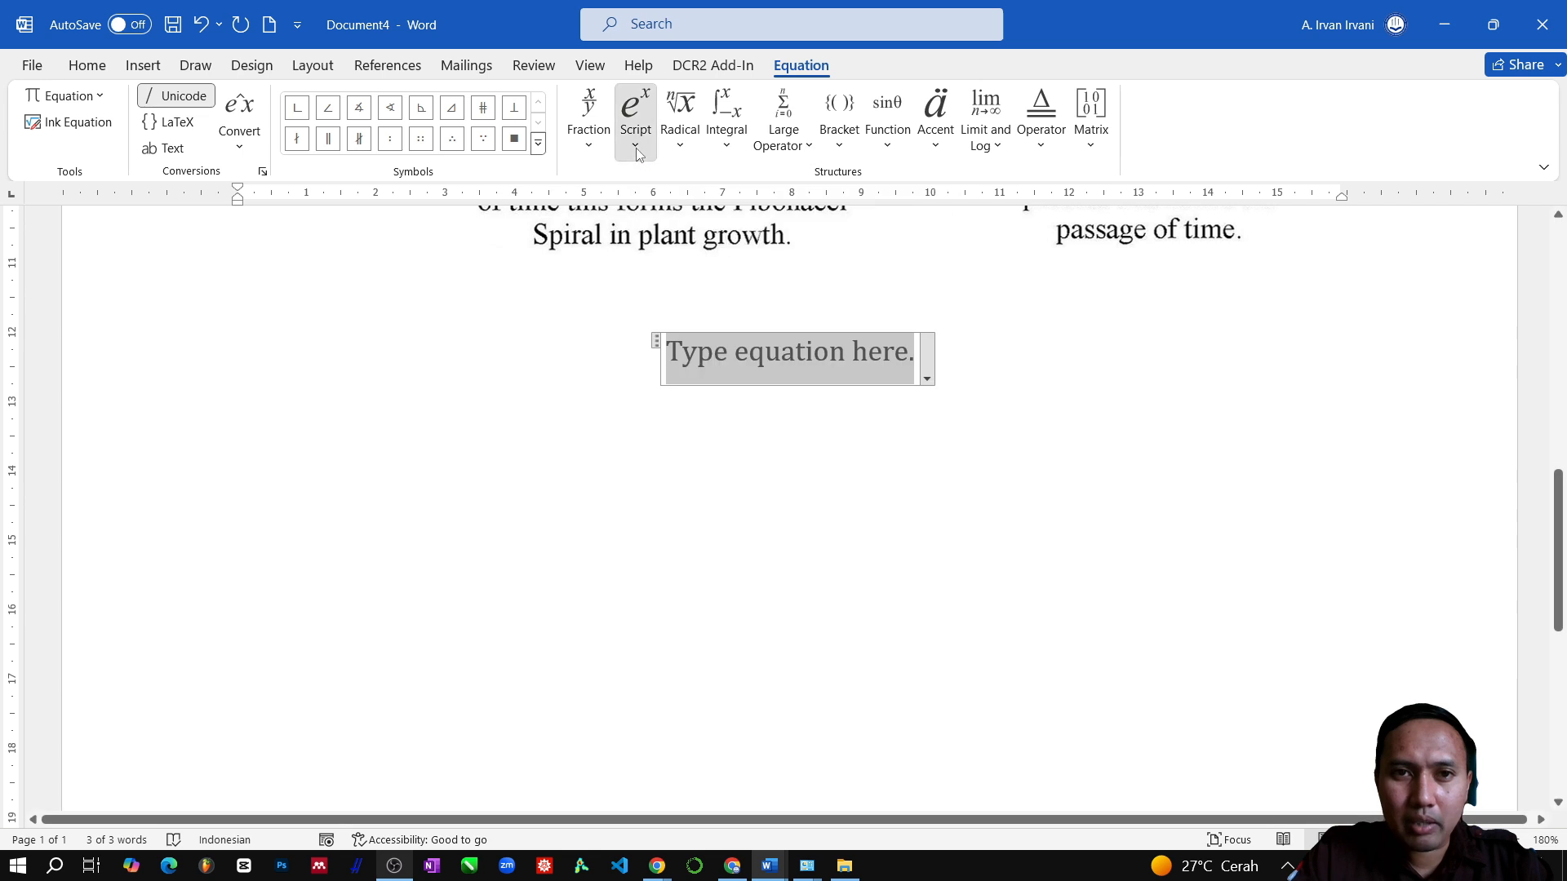
pyautogui.click(635, 150)
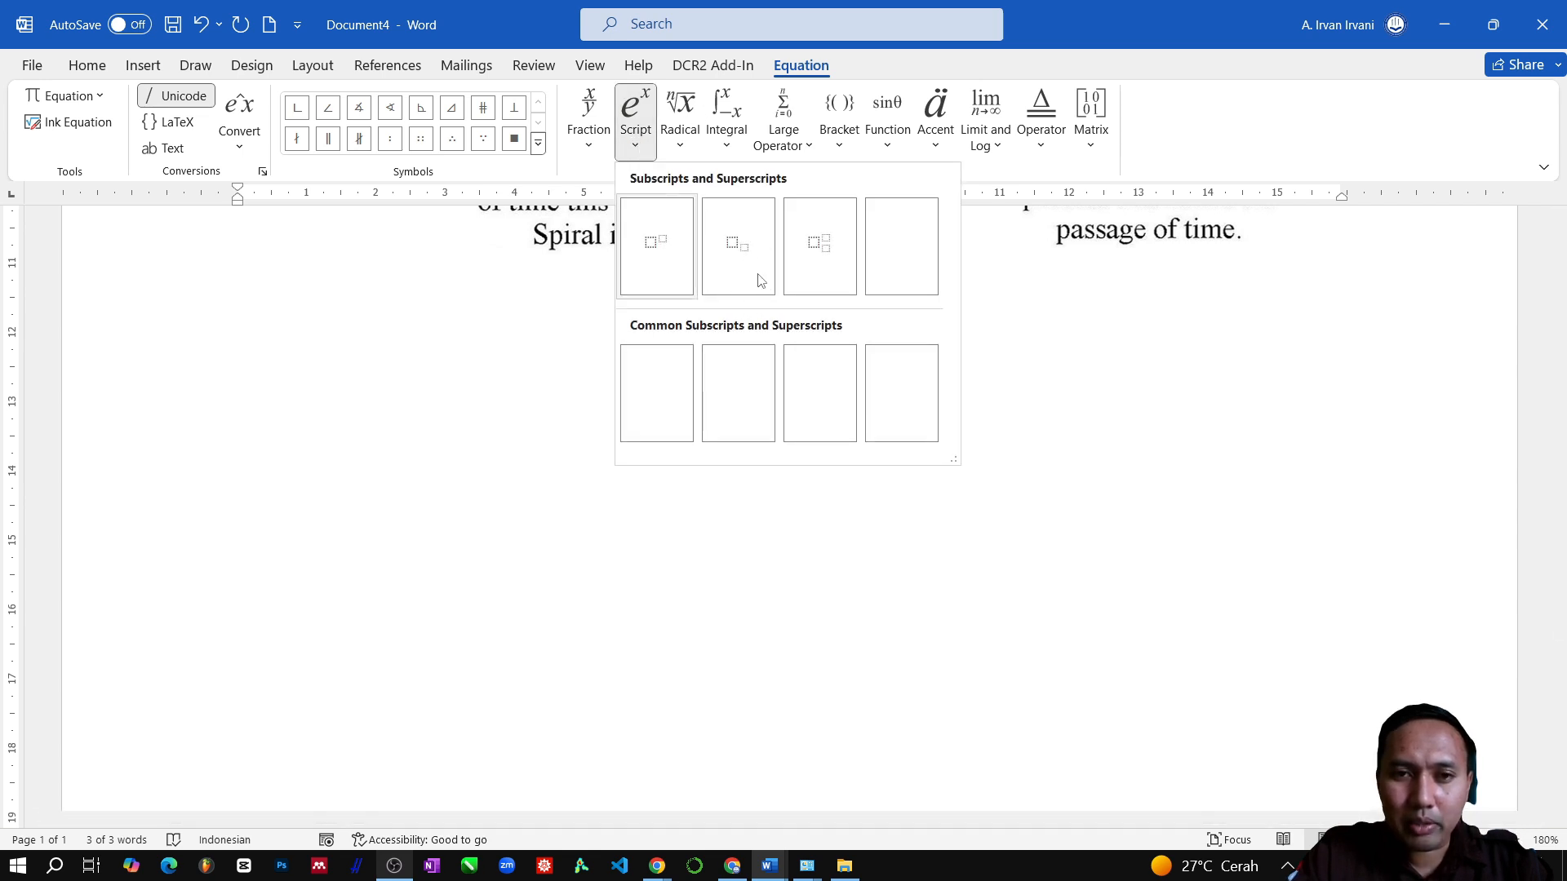
# View the Radical structures and the Large Operator structures without inserting any
pyautogui.click(683, 147)
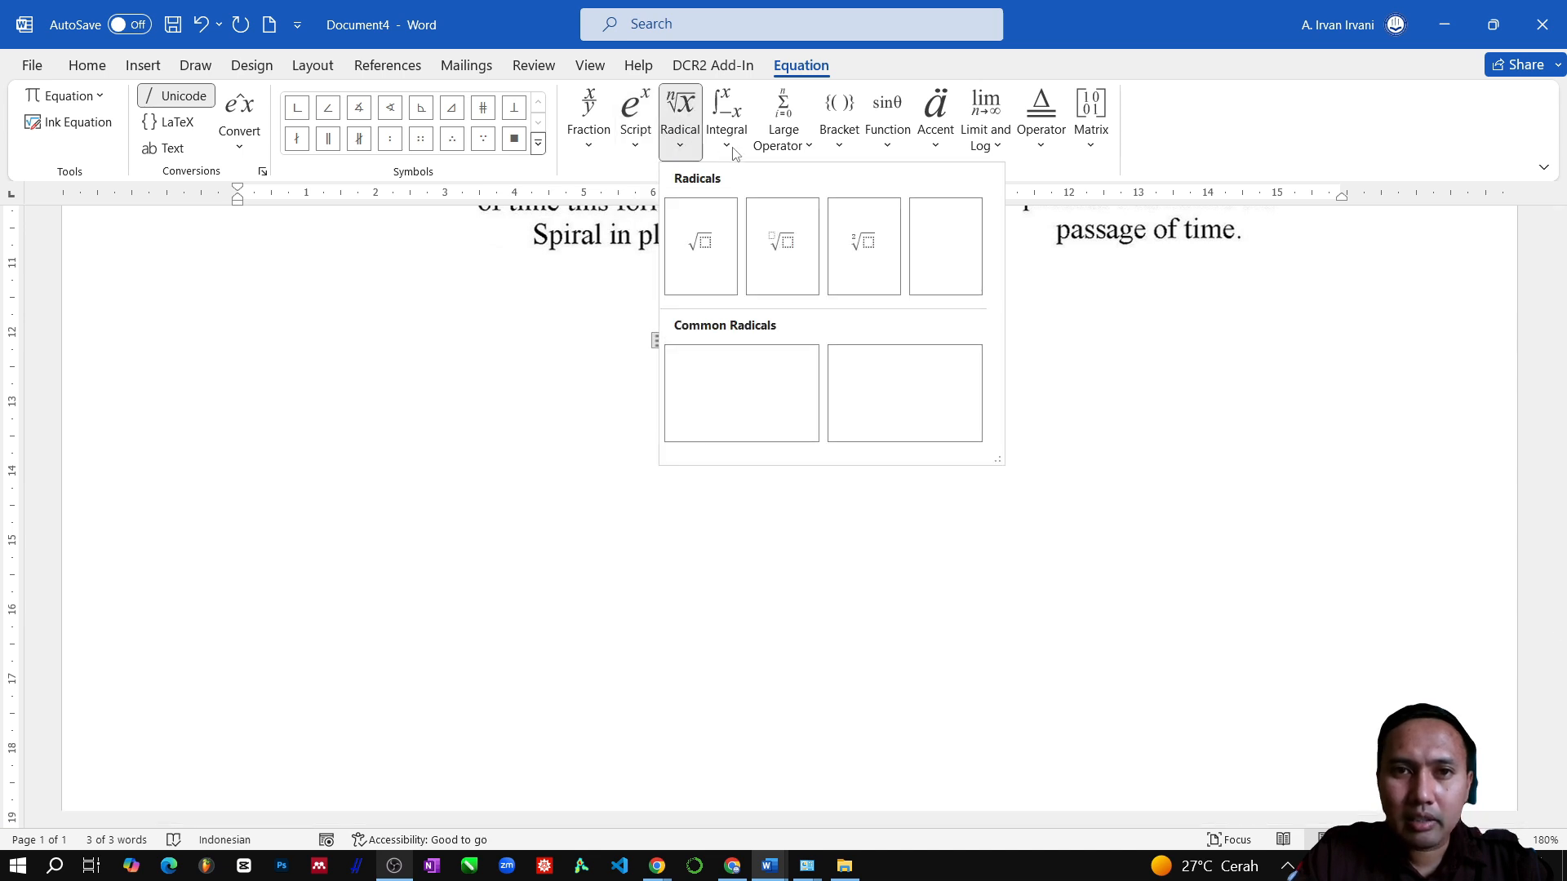
pyautogui.click(799, 155)
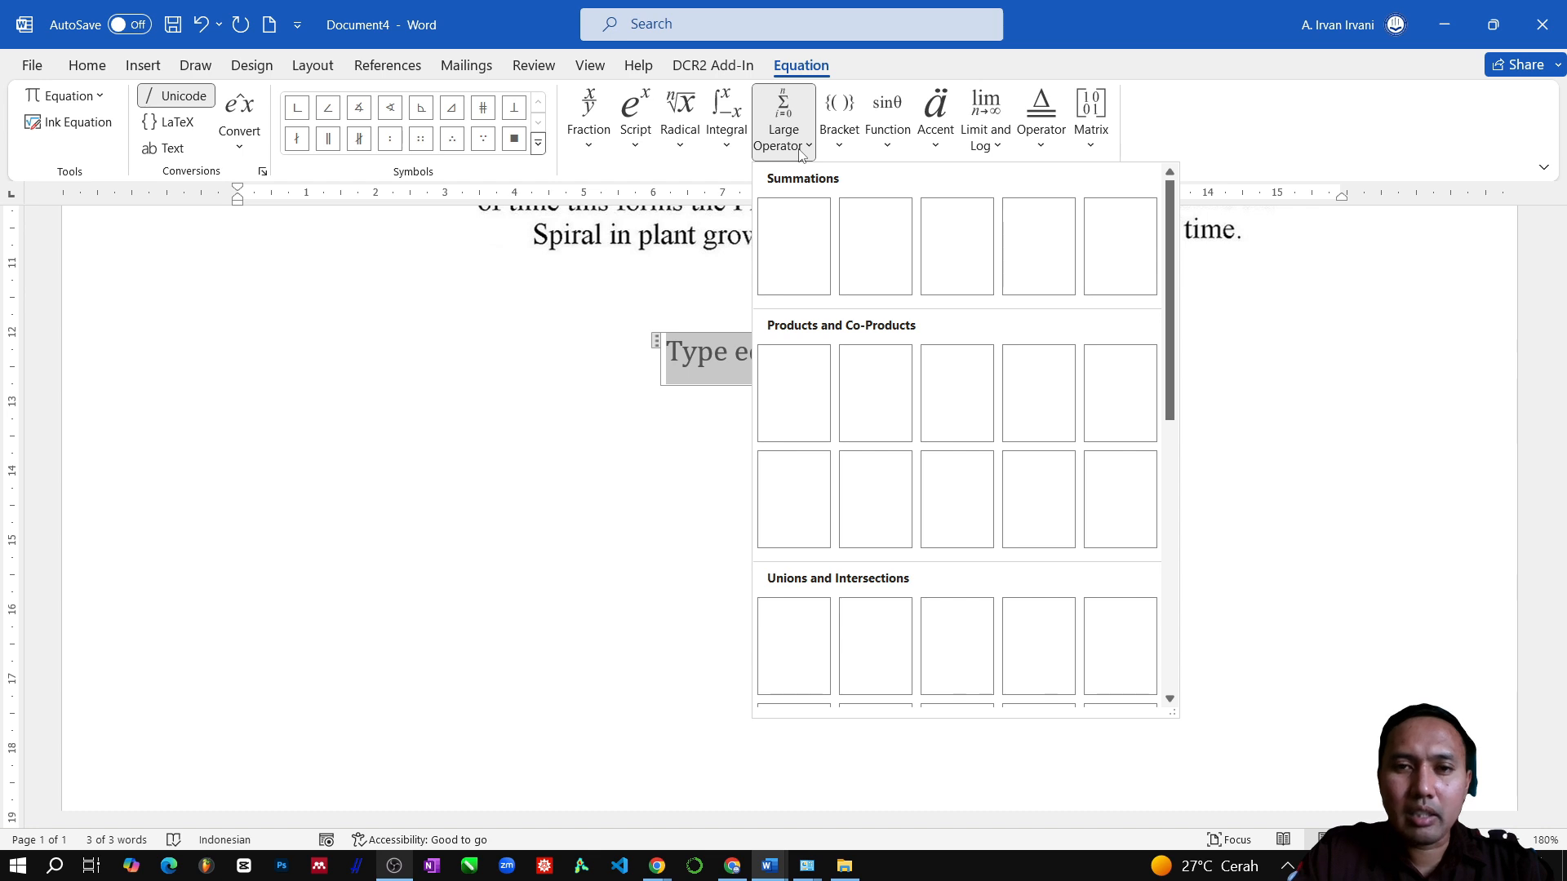
pyautogui.click(800, 155)
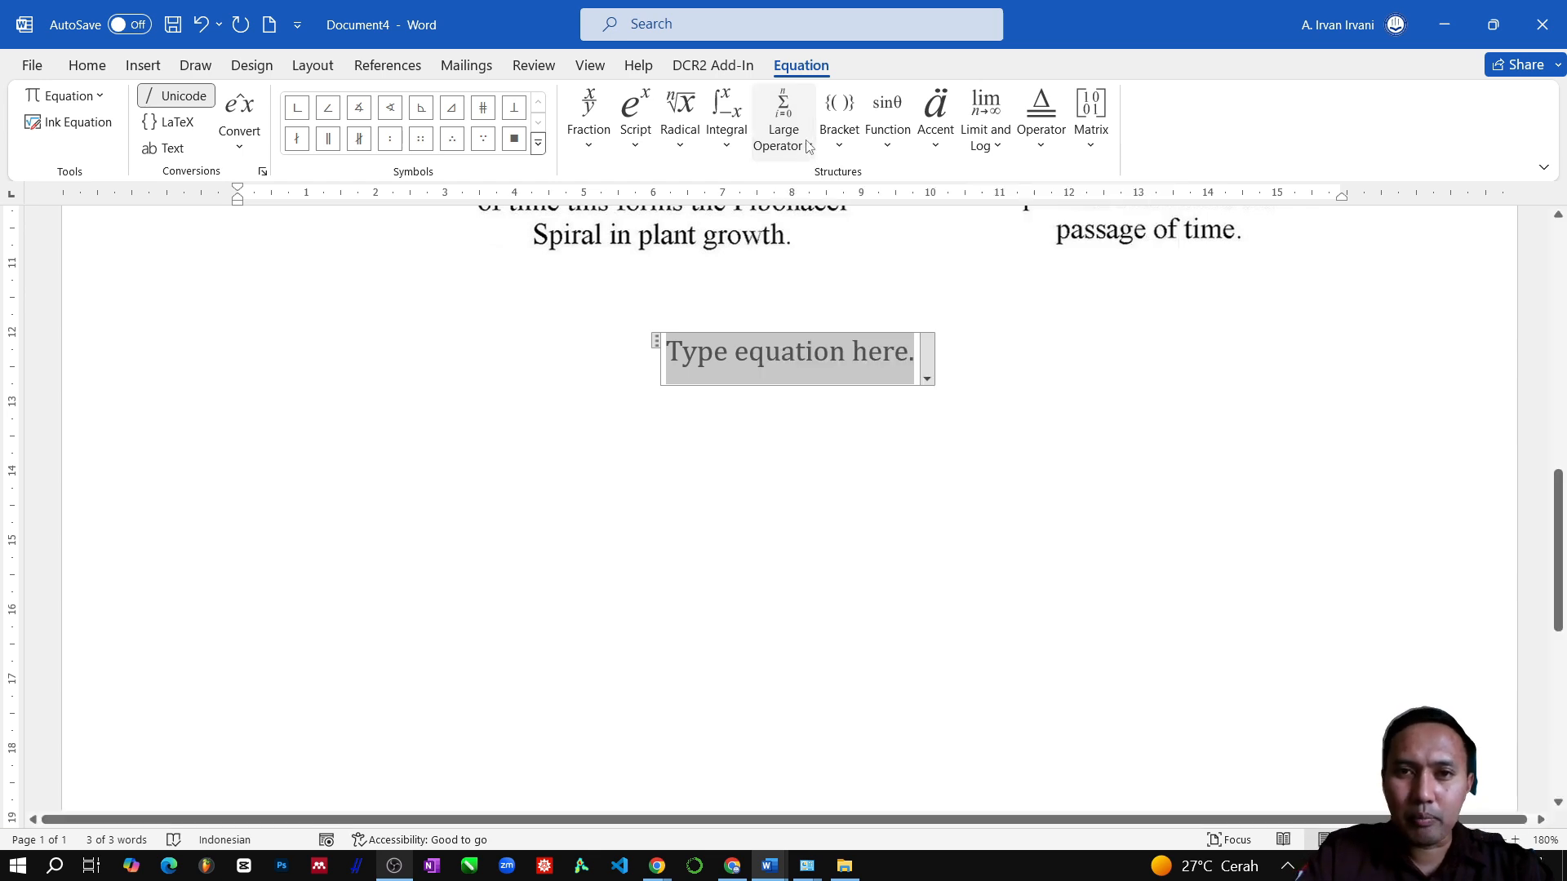
pyautogui.click(808, 147)
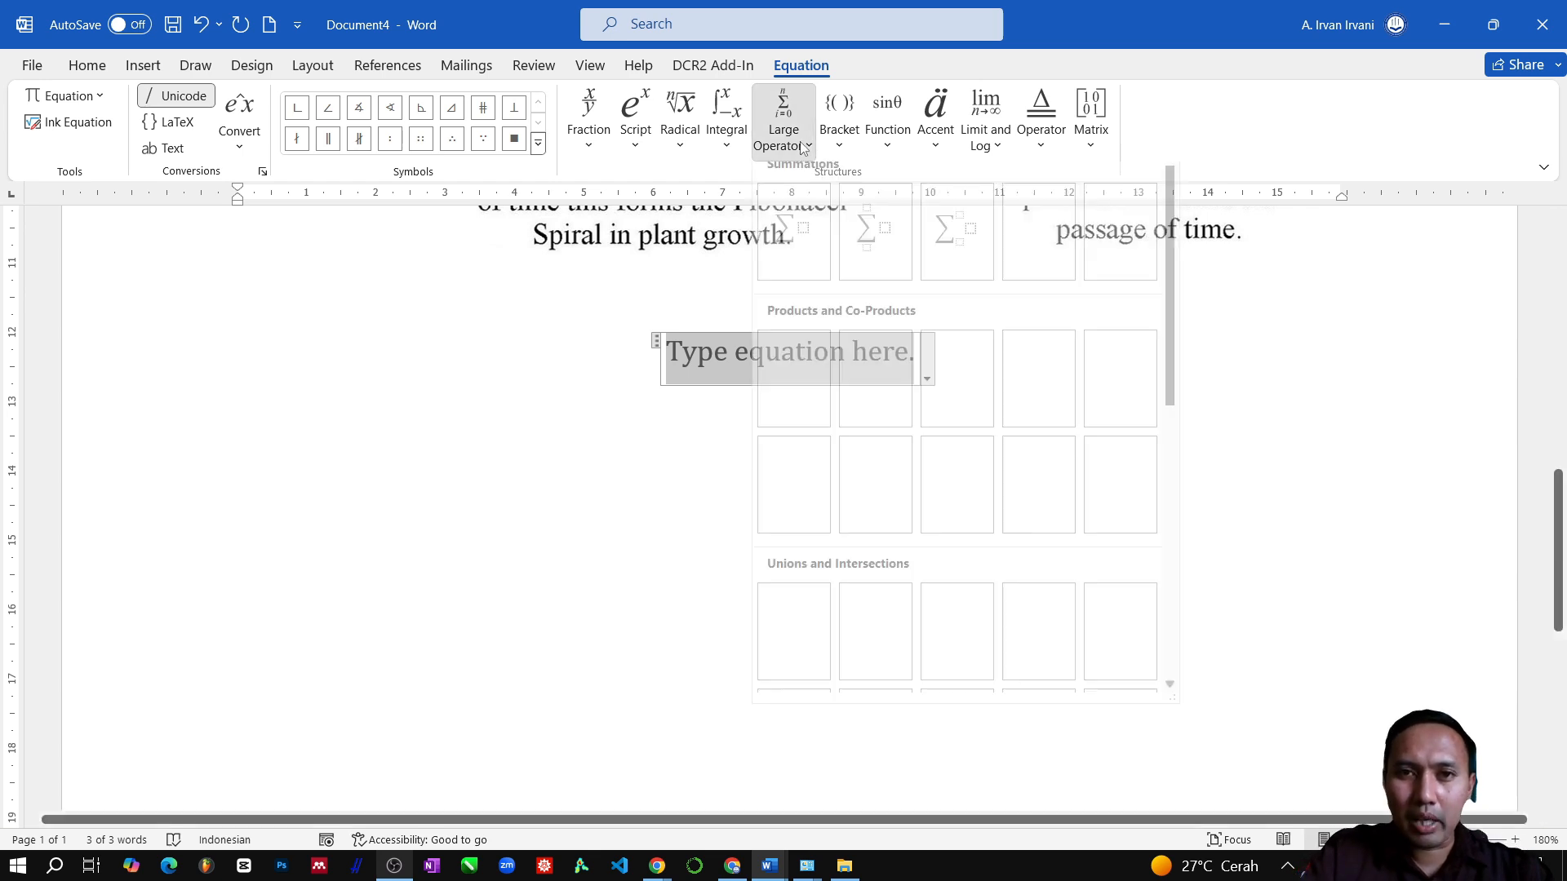
# View the Bracket structures and look through the Function structures down to Common Functions
pyautogui.click(849, 151)
pyautogui.click(844, 147)
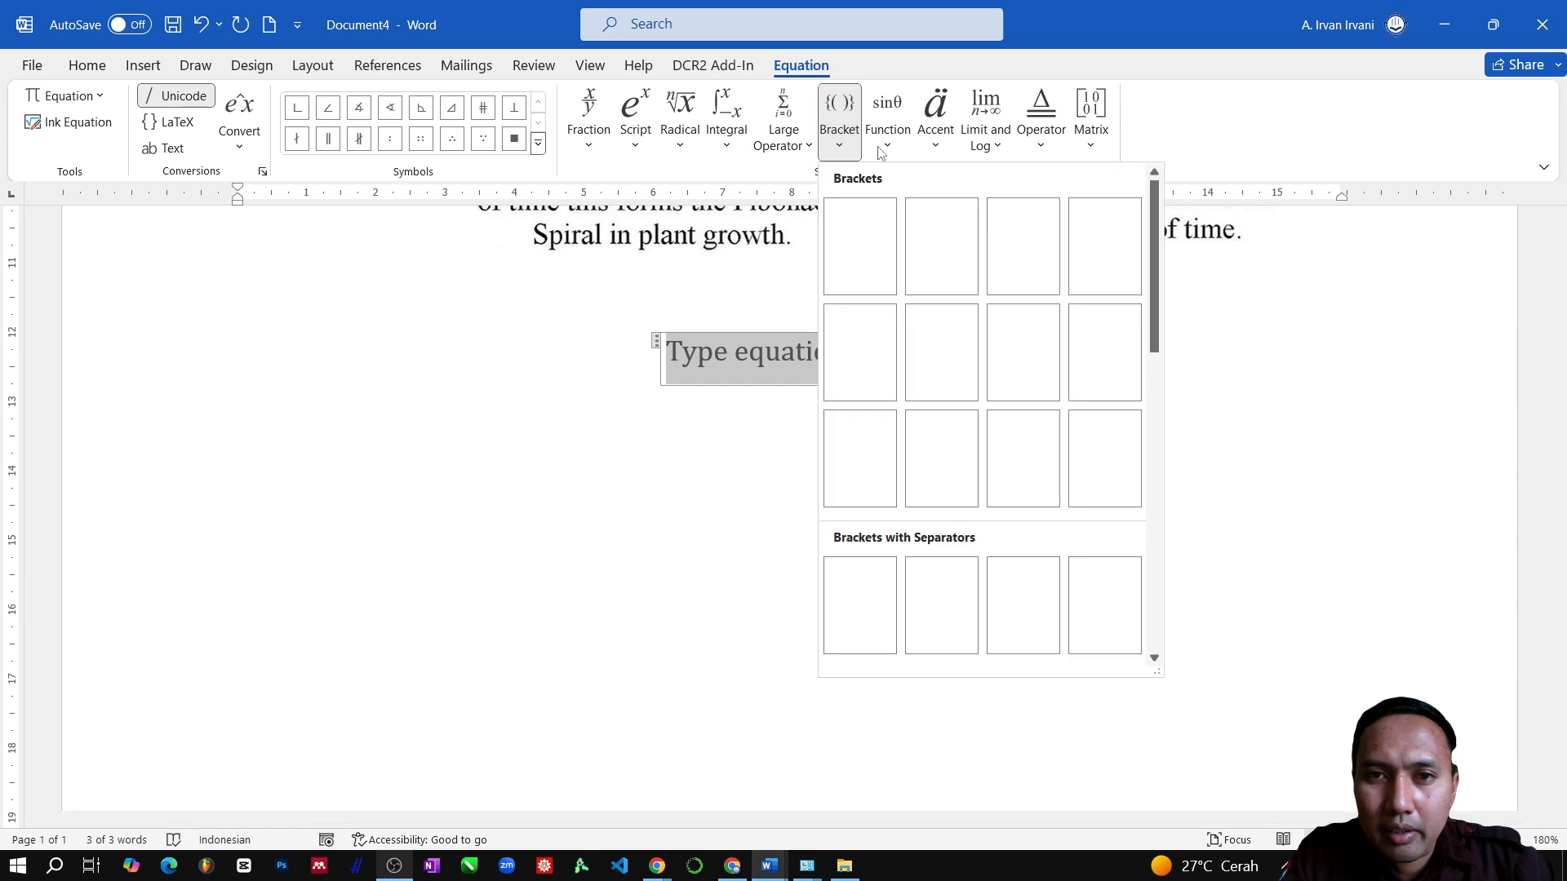
pyautogui.click(845, 146)
pyautogui.click(888, 148)
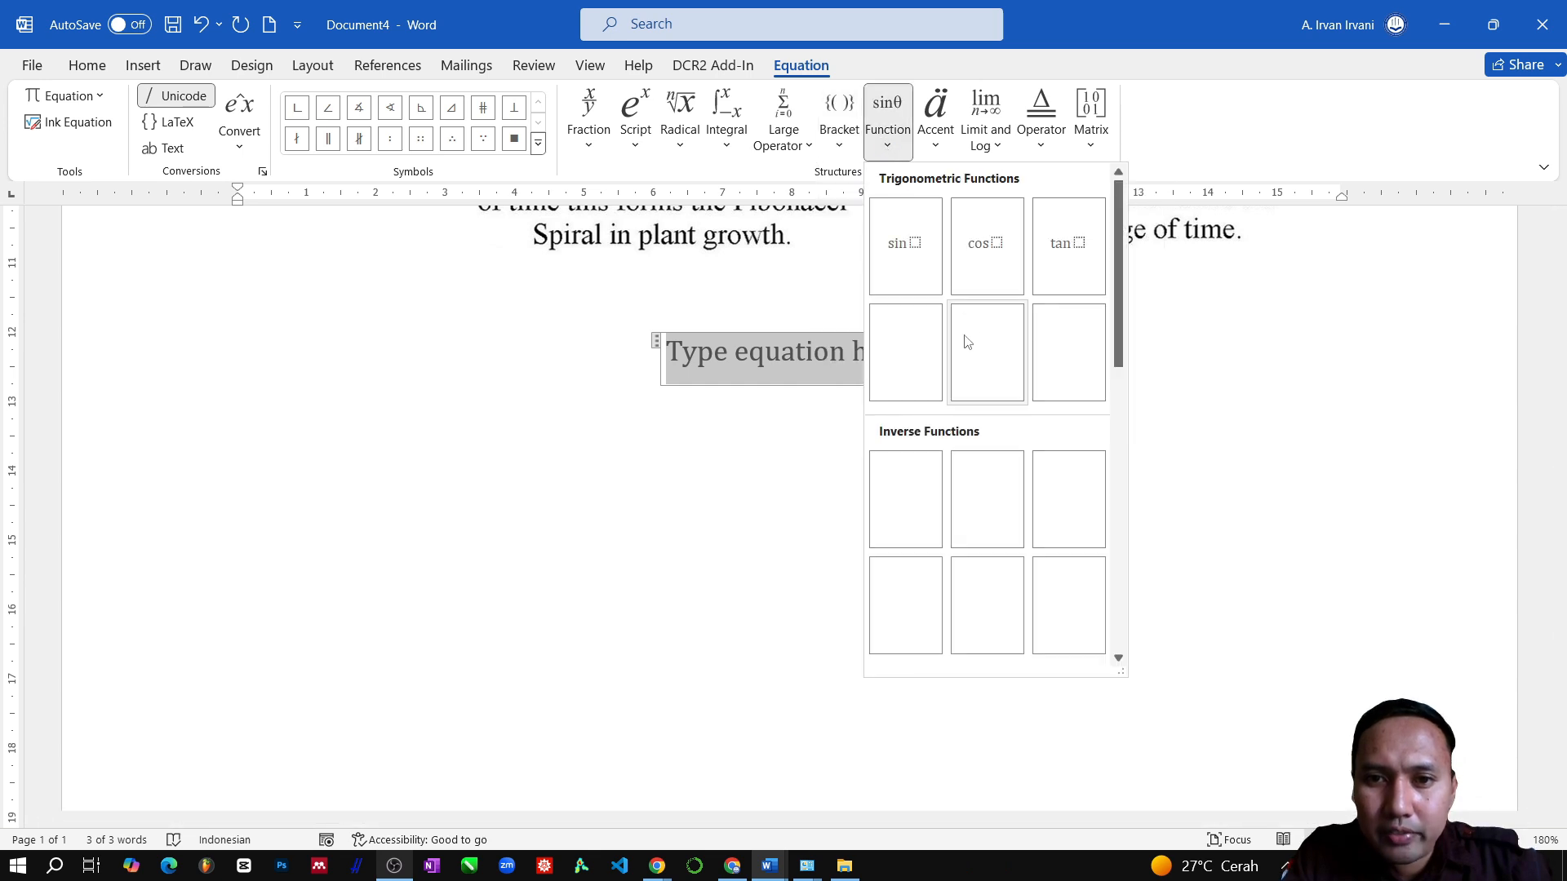
pyautogui.scroll(-10, 971, 326)
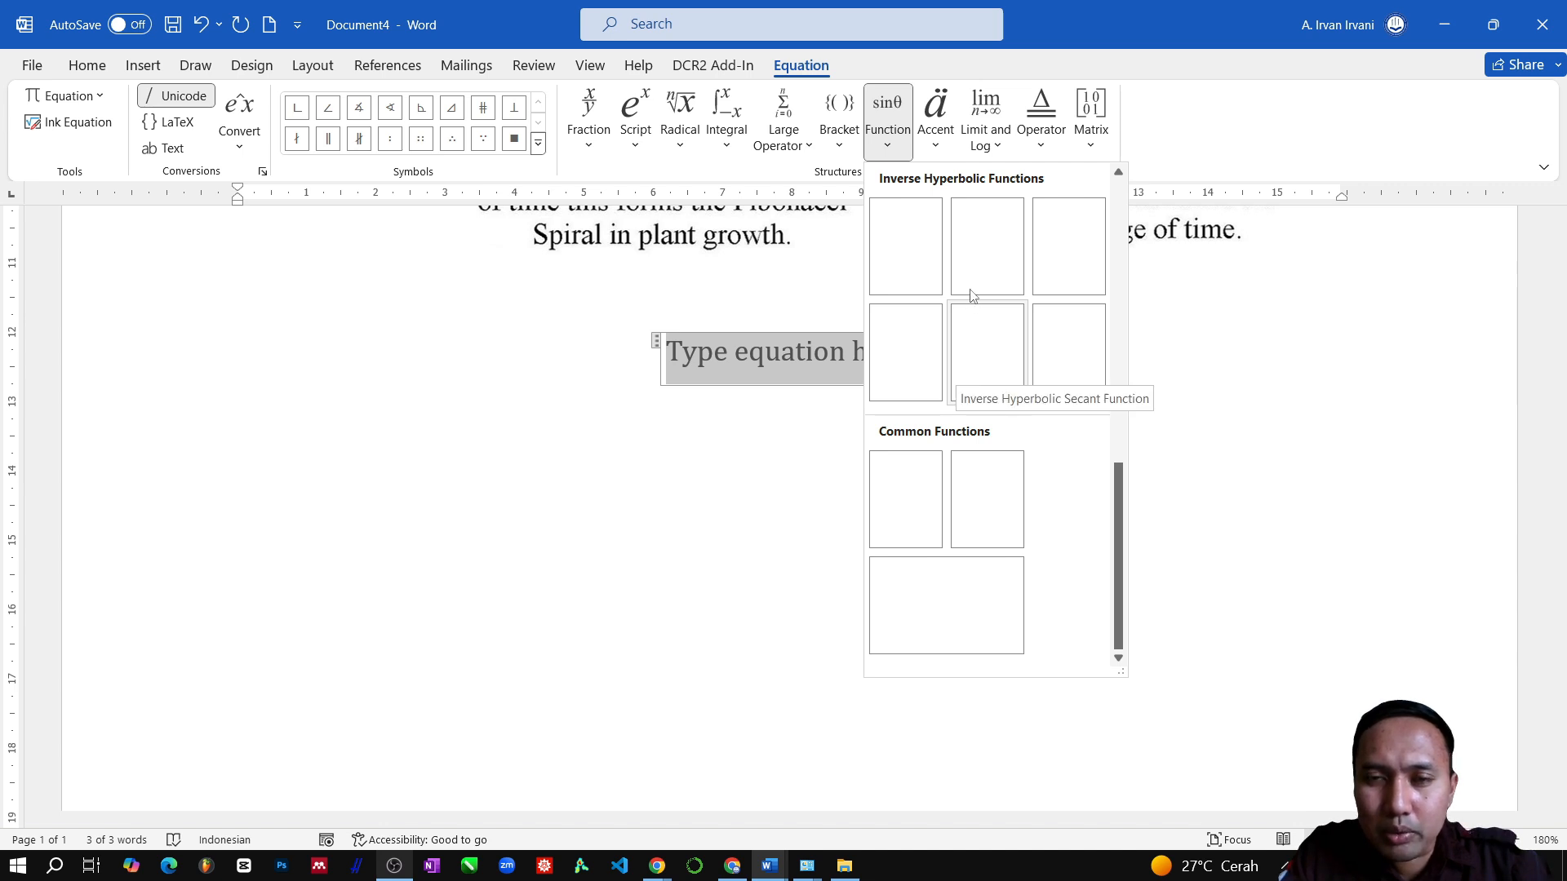
# View the Accent structures and the Limit and Log structures for equations
pyautogui.click(939, 152)
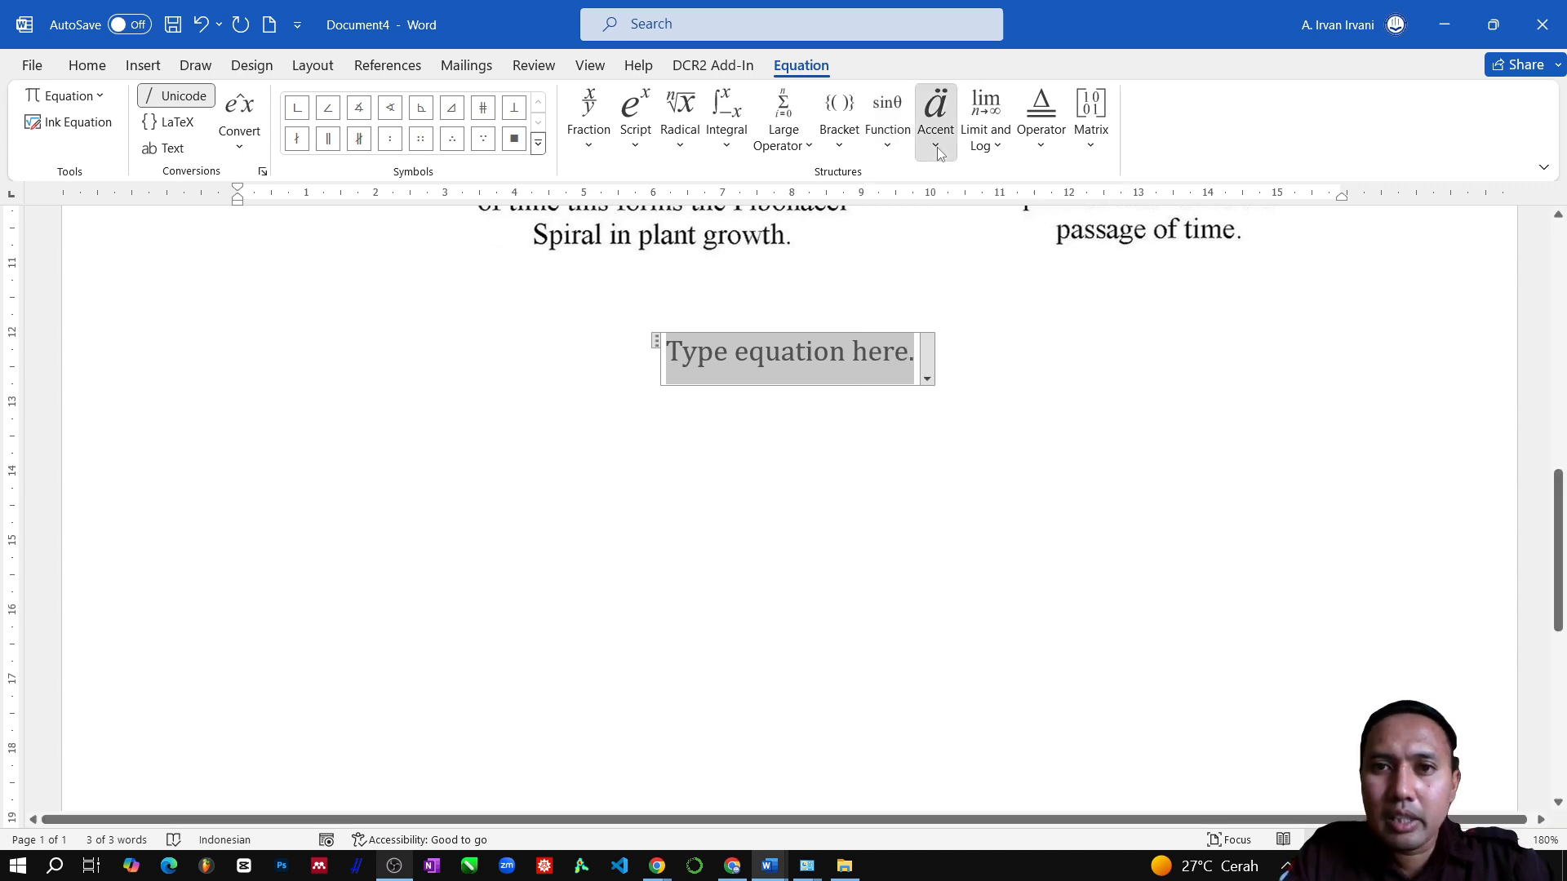
pyautogui.click(938, 153)
pyautogui.click(939, 152)
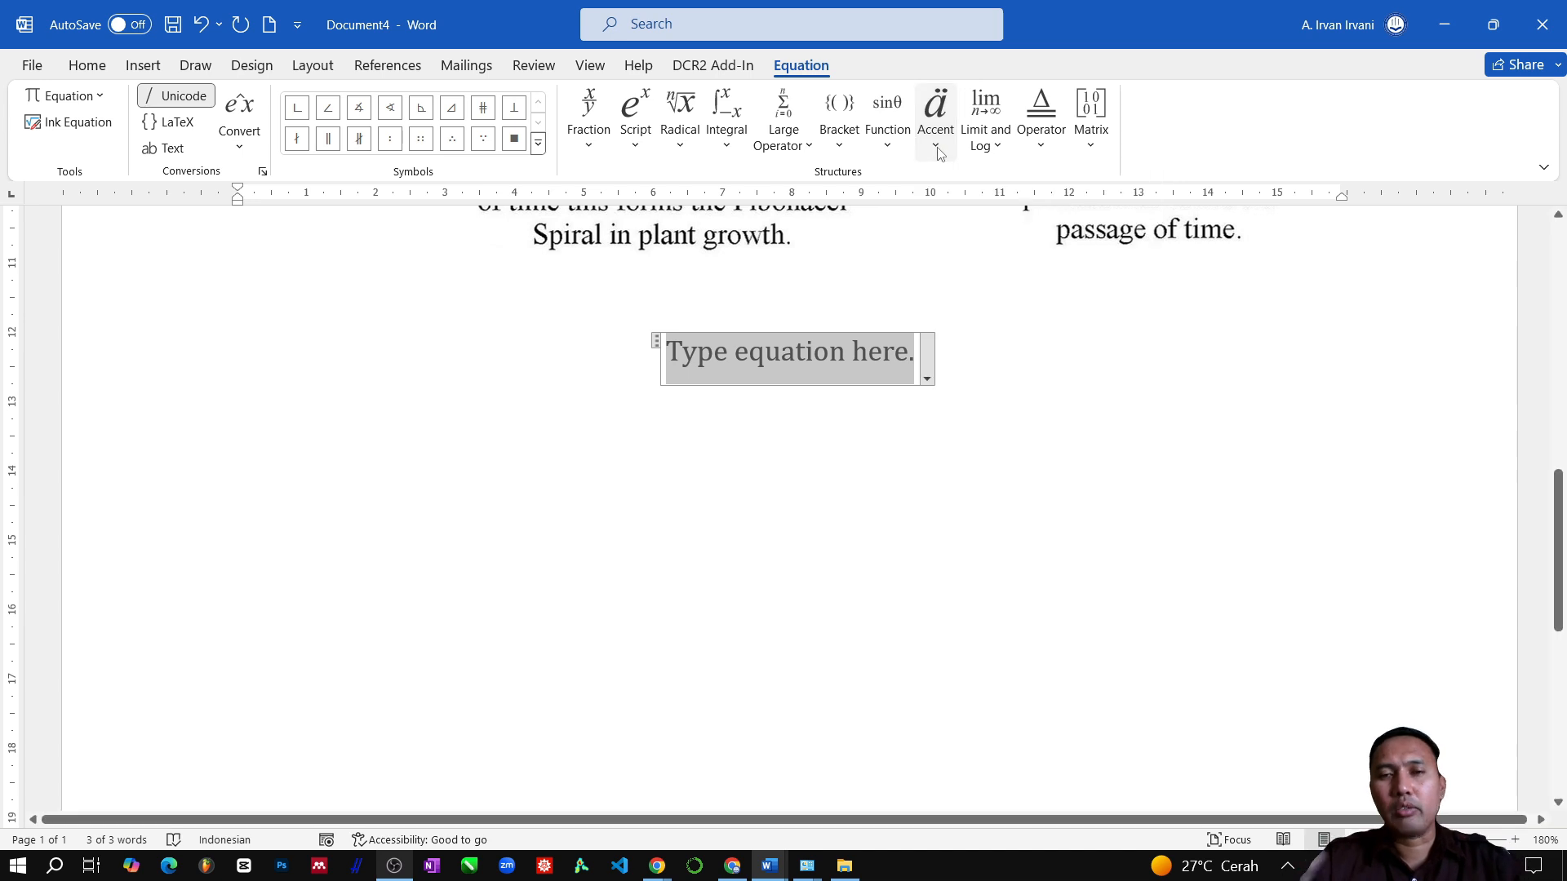
pyautogui.click(938, 153)
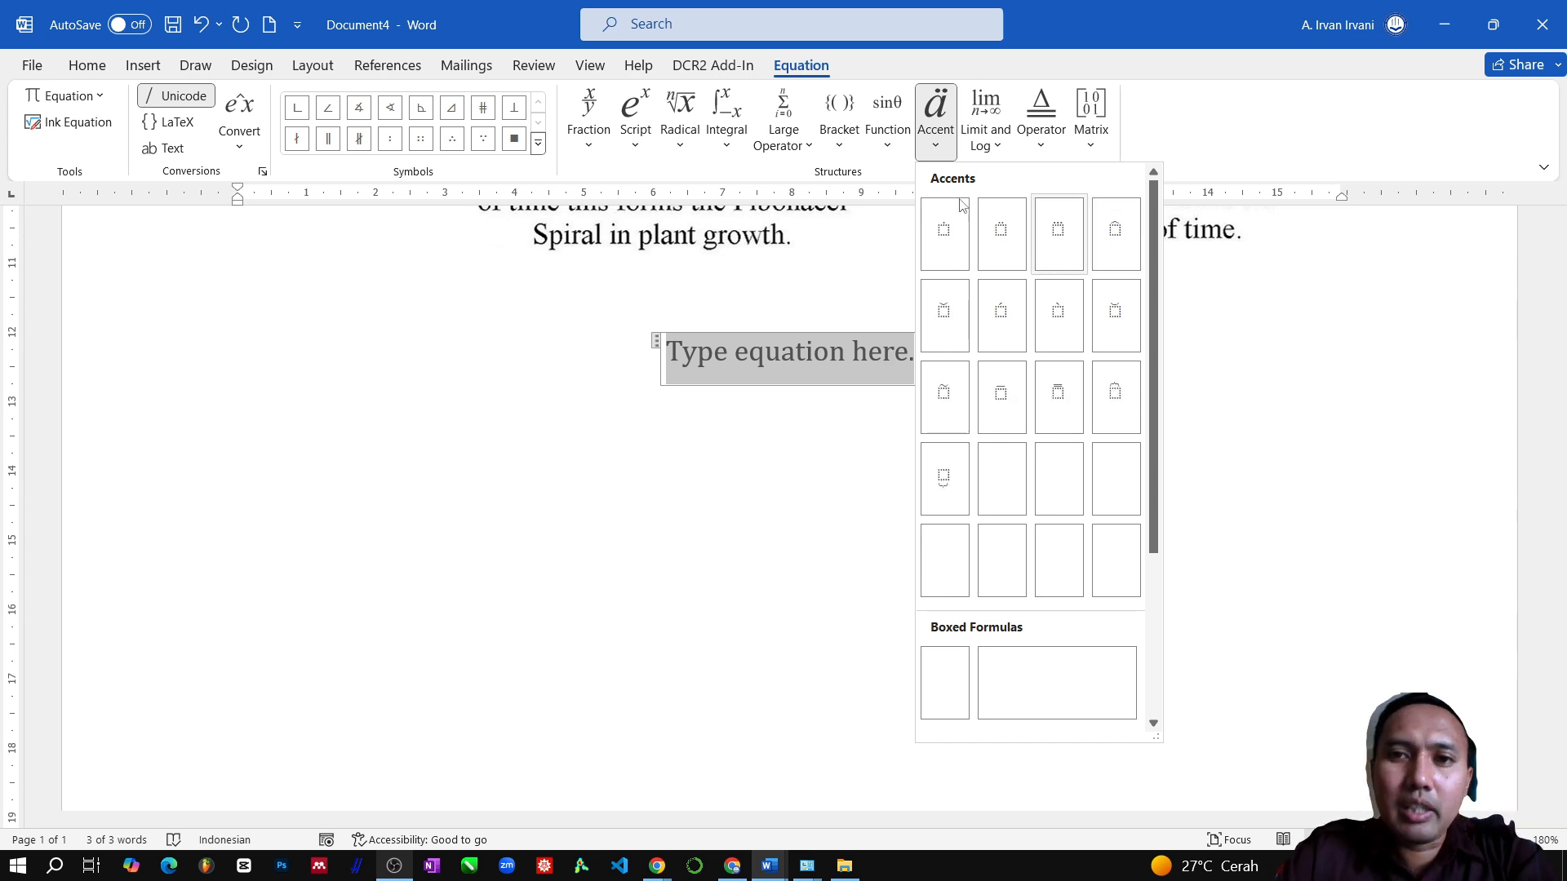
pyautogui.click(989, 138)
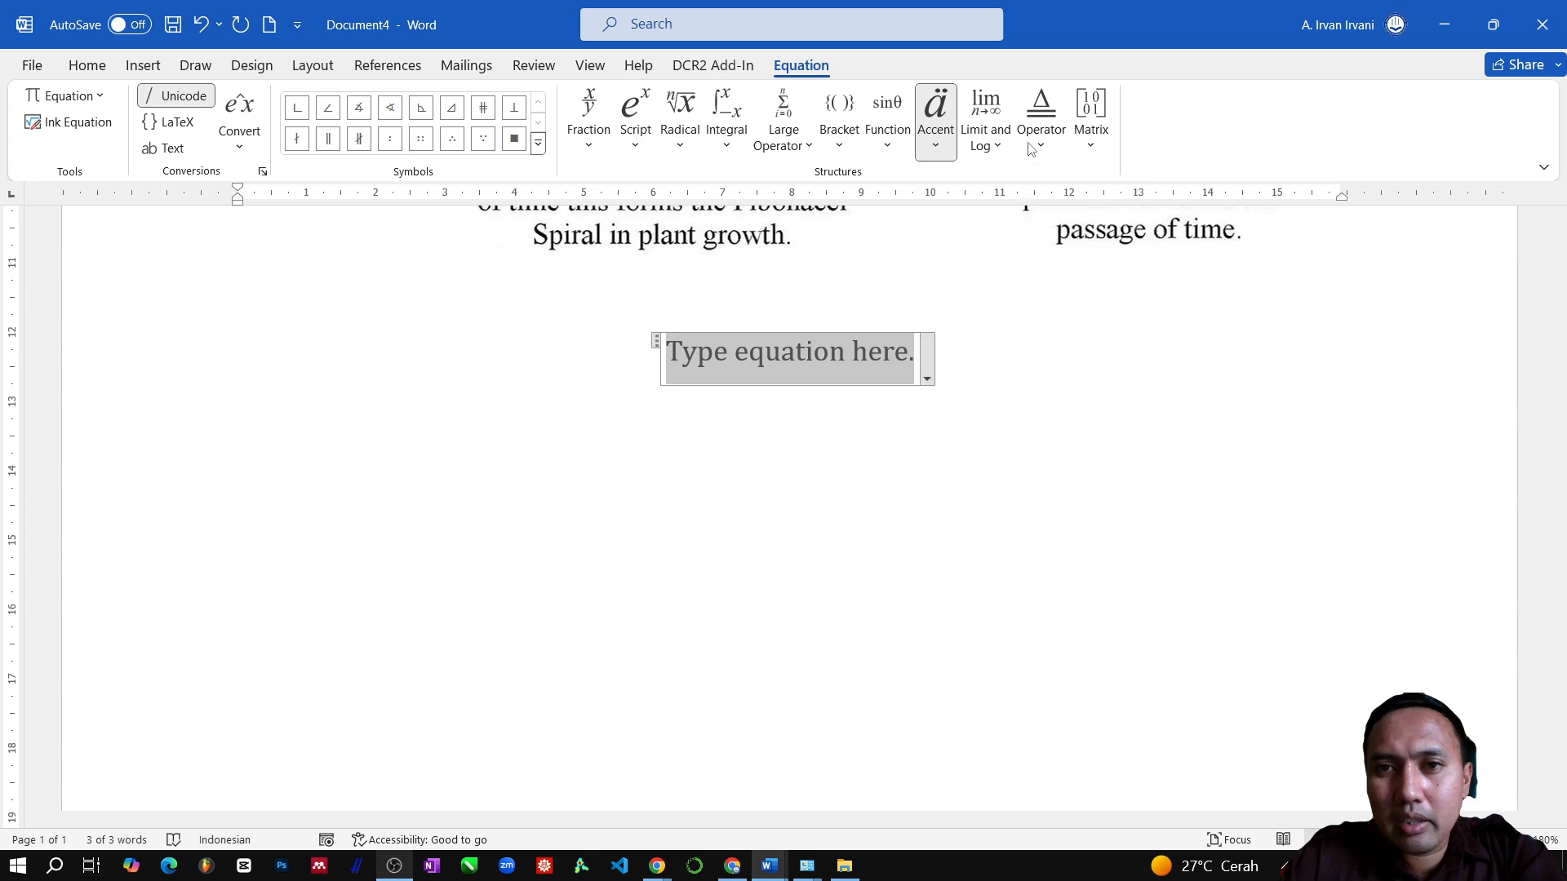
pyautogui.click(989, 139)
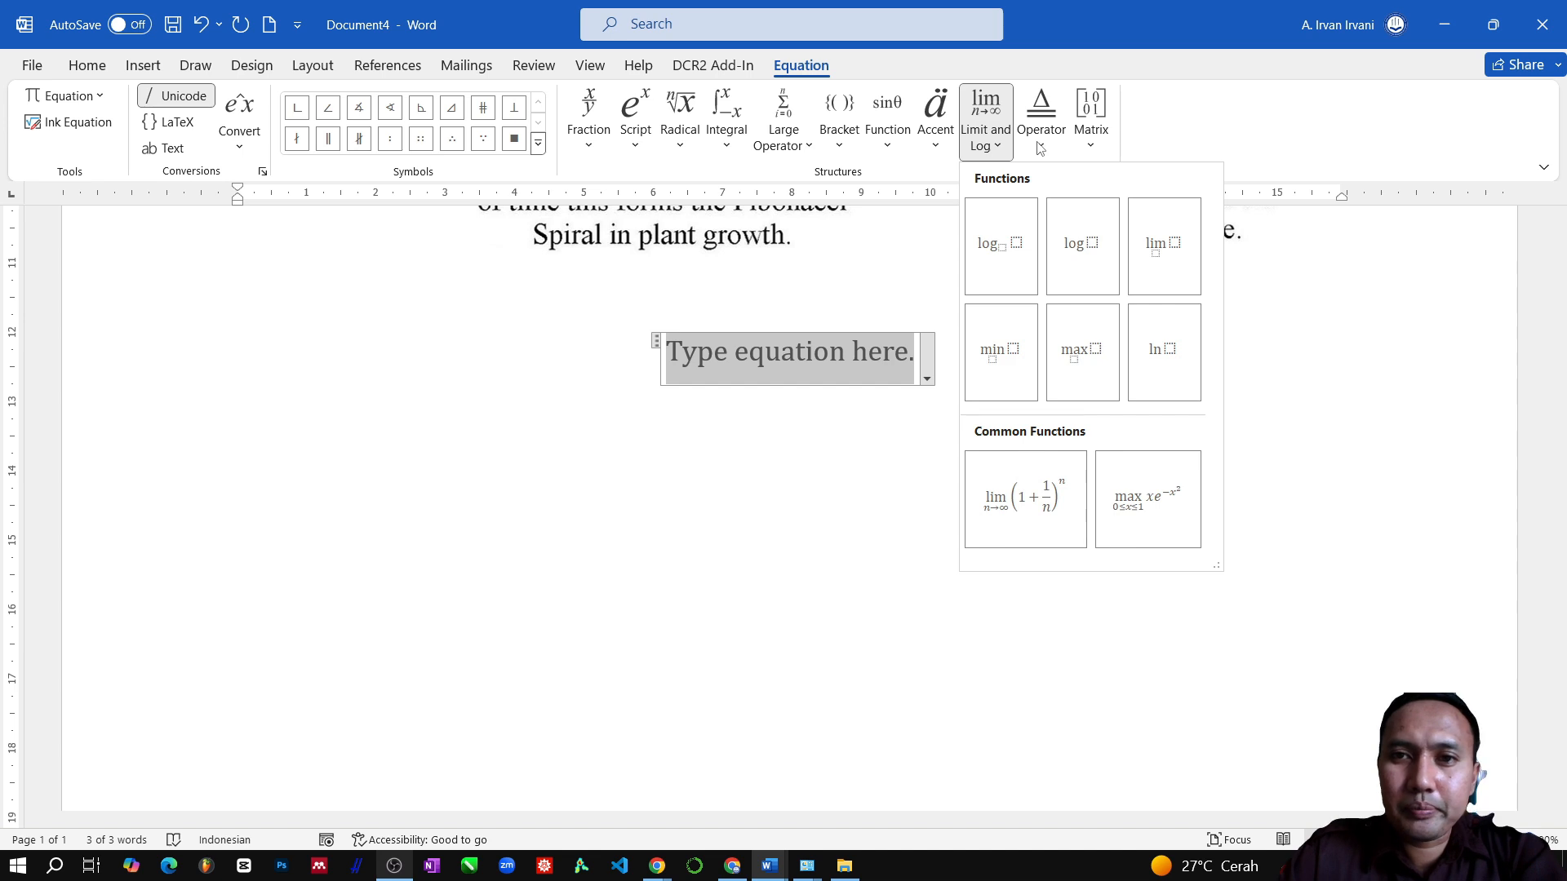
# View the Operator and Matrix structures, and close the structure gallery without inserting anything
pyautogui.click(1041, 140)
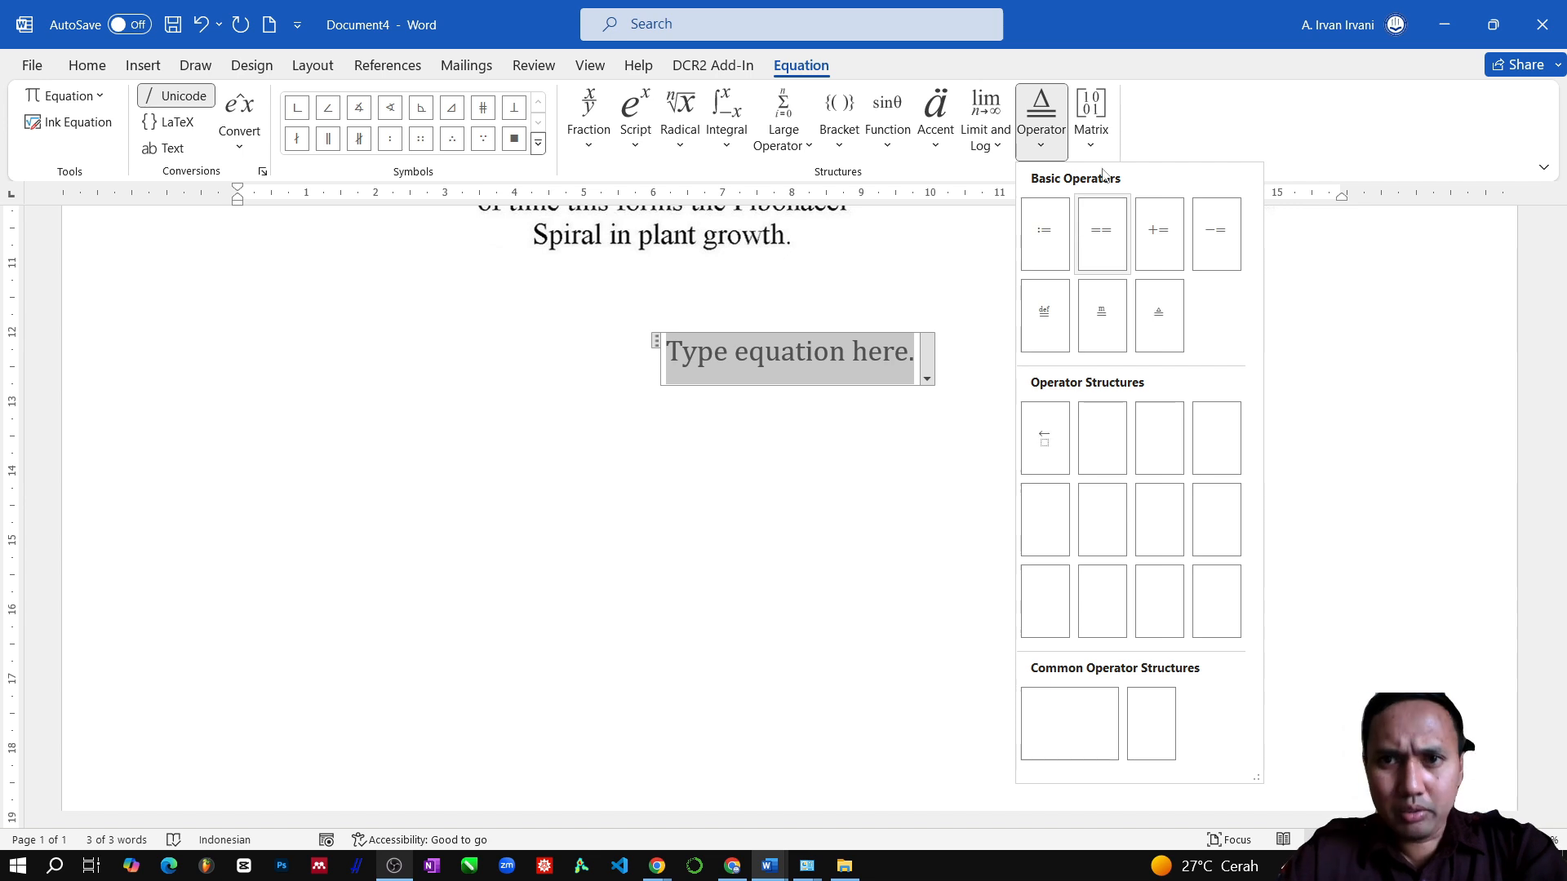
pyautogui.click(1090, 147)
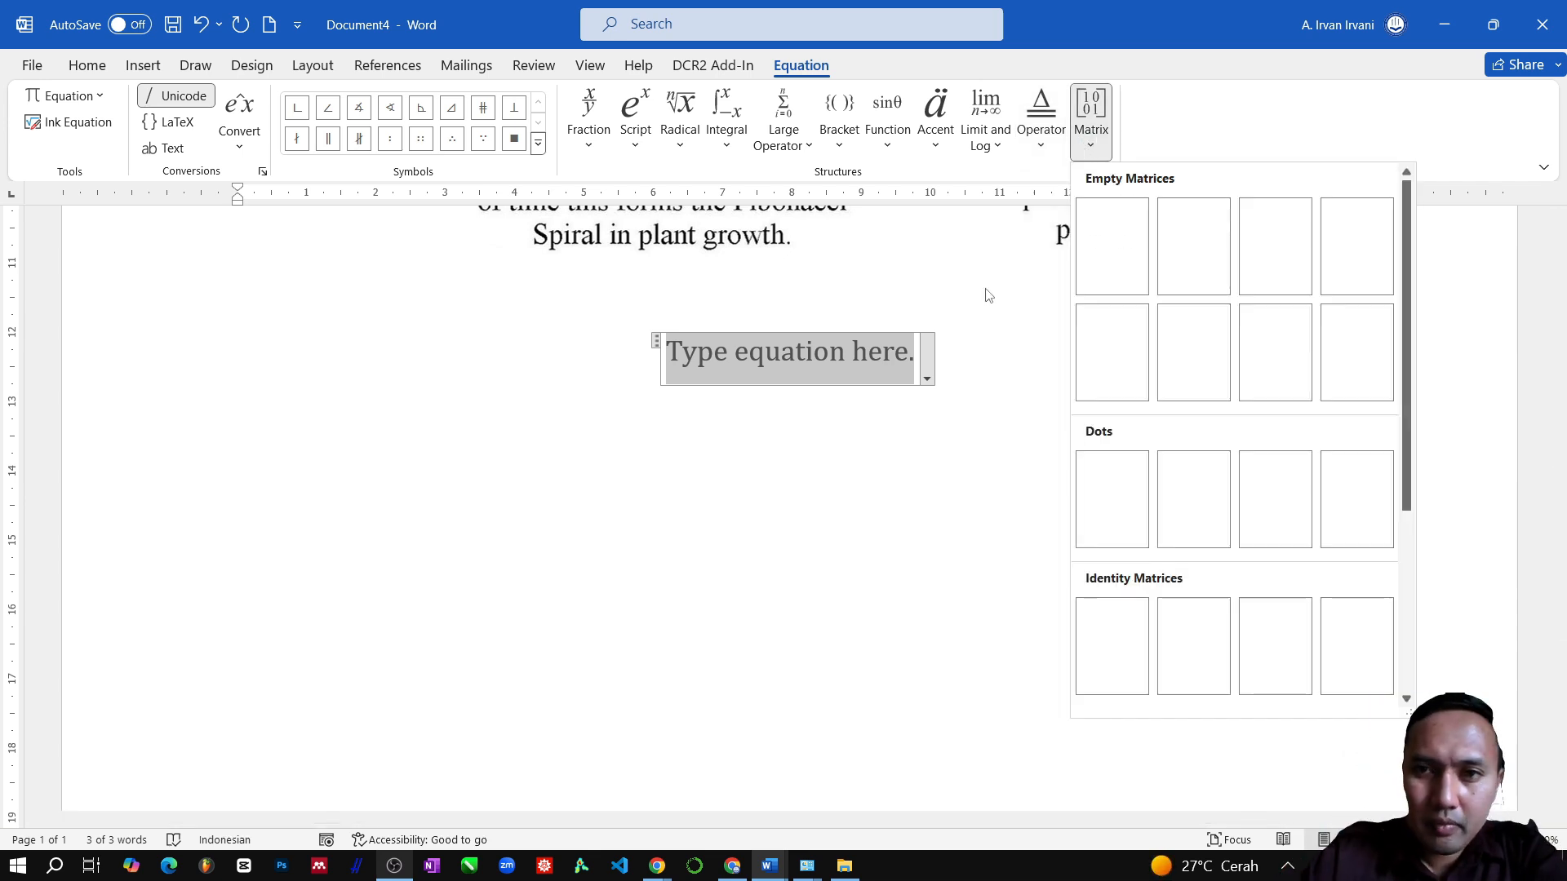
pyautogui.scroll(3, 919, 352)
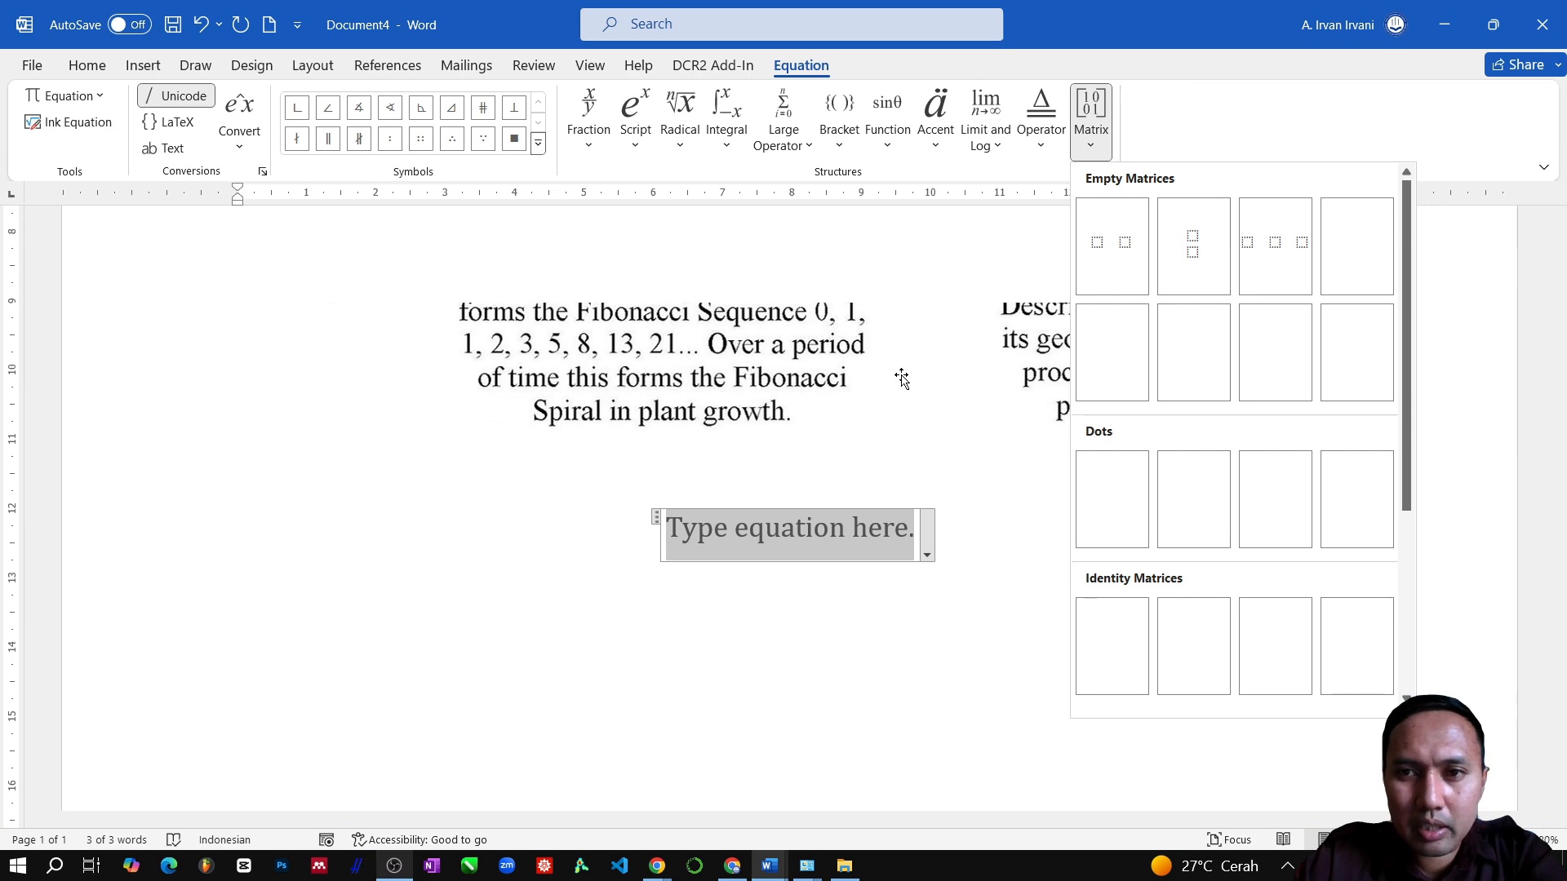
pyautogui.scroll(5, 914, 359)
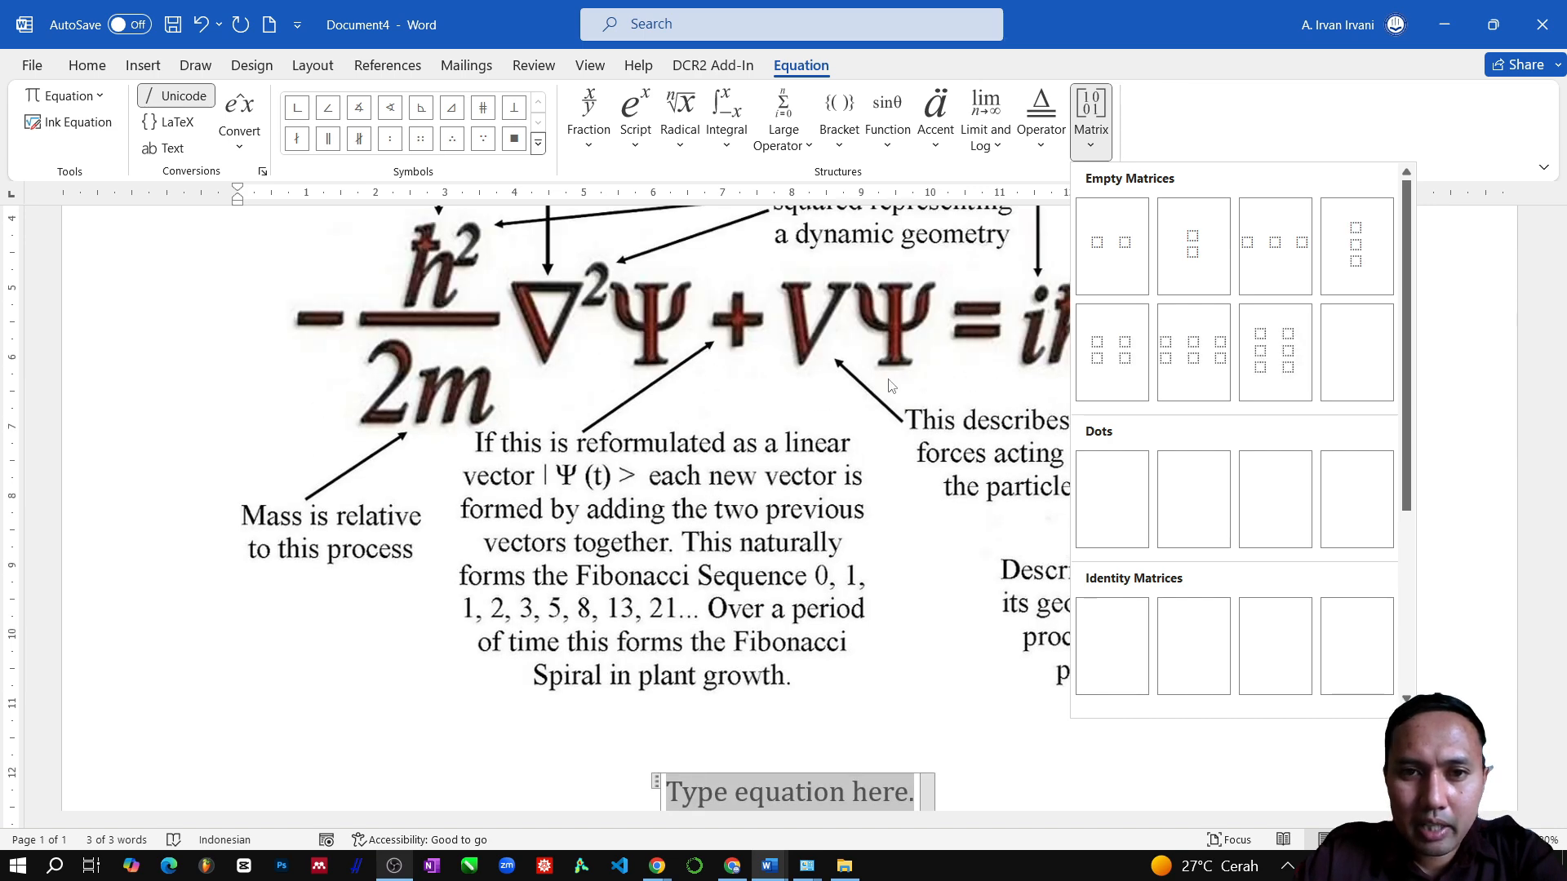
pyautogui.scroll(-2, 891, 385)
pyautogui.click(850, 414)
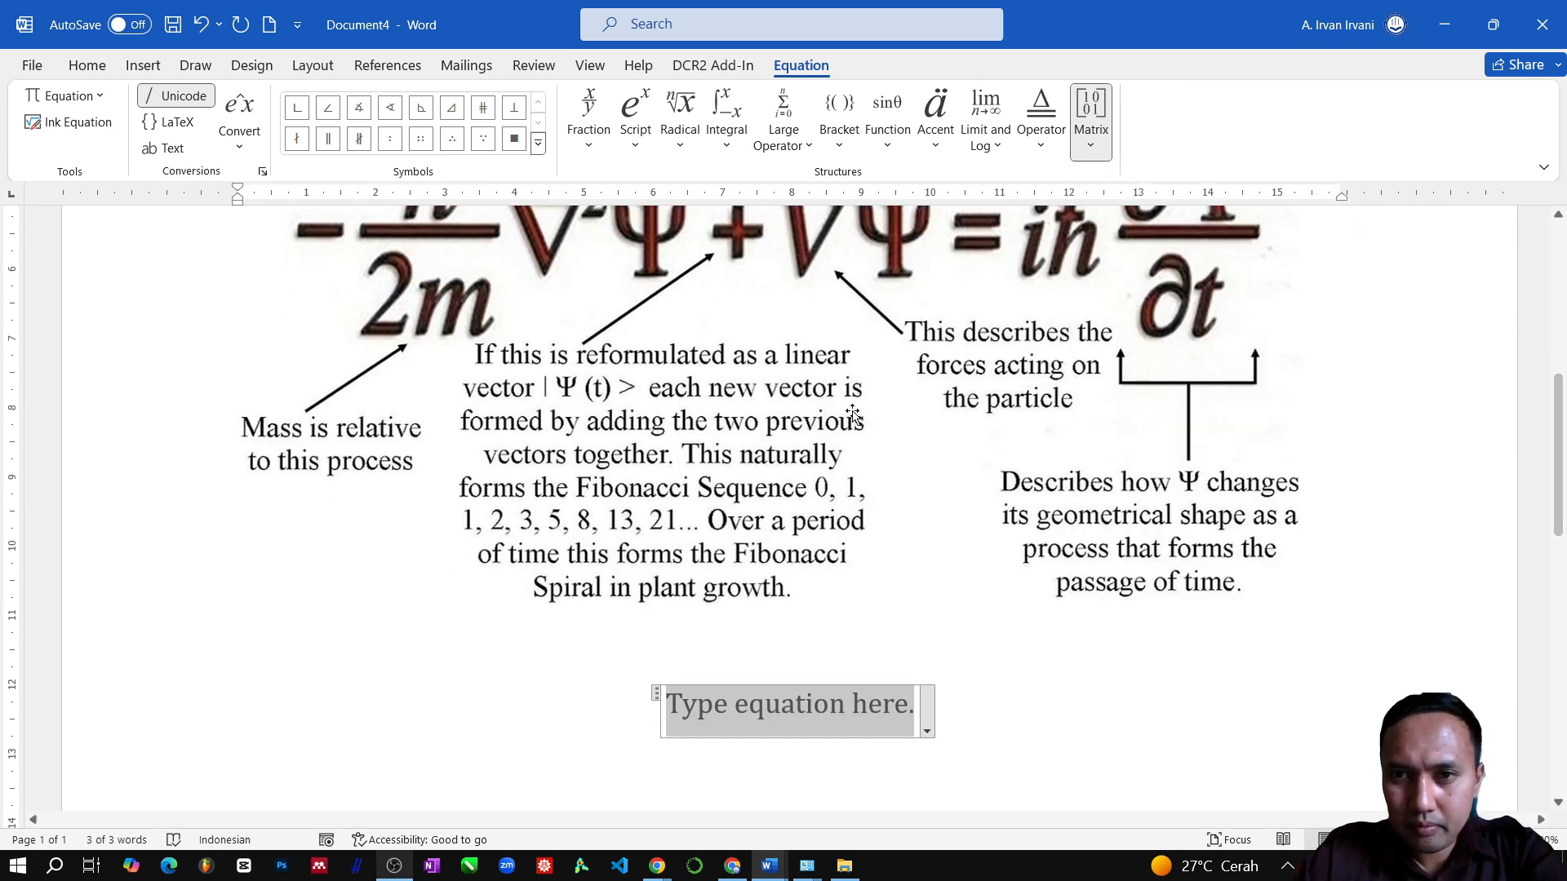
# Shrink the annotated equation picture proportionally to about 12 cm wide and select the blank equation placeholder below it
pyautogui.click(1193, 584)
pyautogui.moveTo(1330, 618); pyautogui.dragTo(1085, 445)
pyautogui.scroll(5, 900, 532)
pyautogui.scroll(-3, 900, 532)
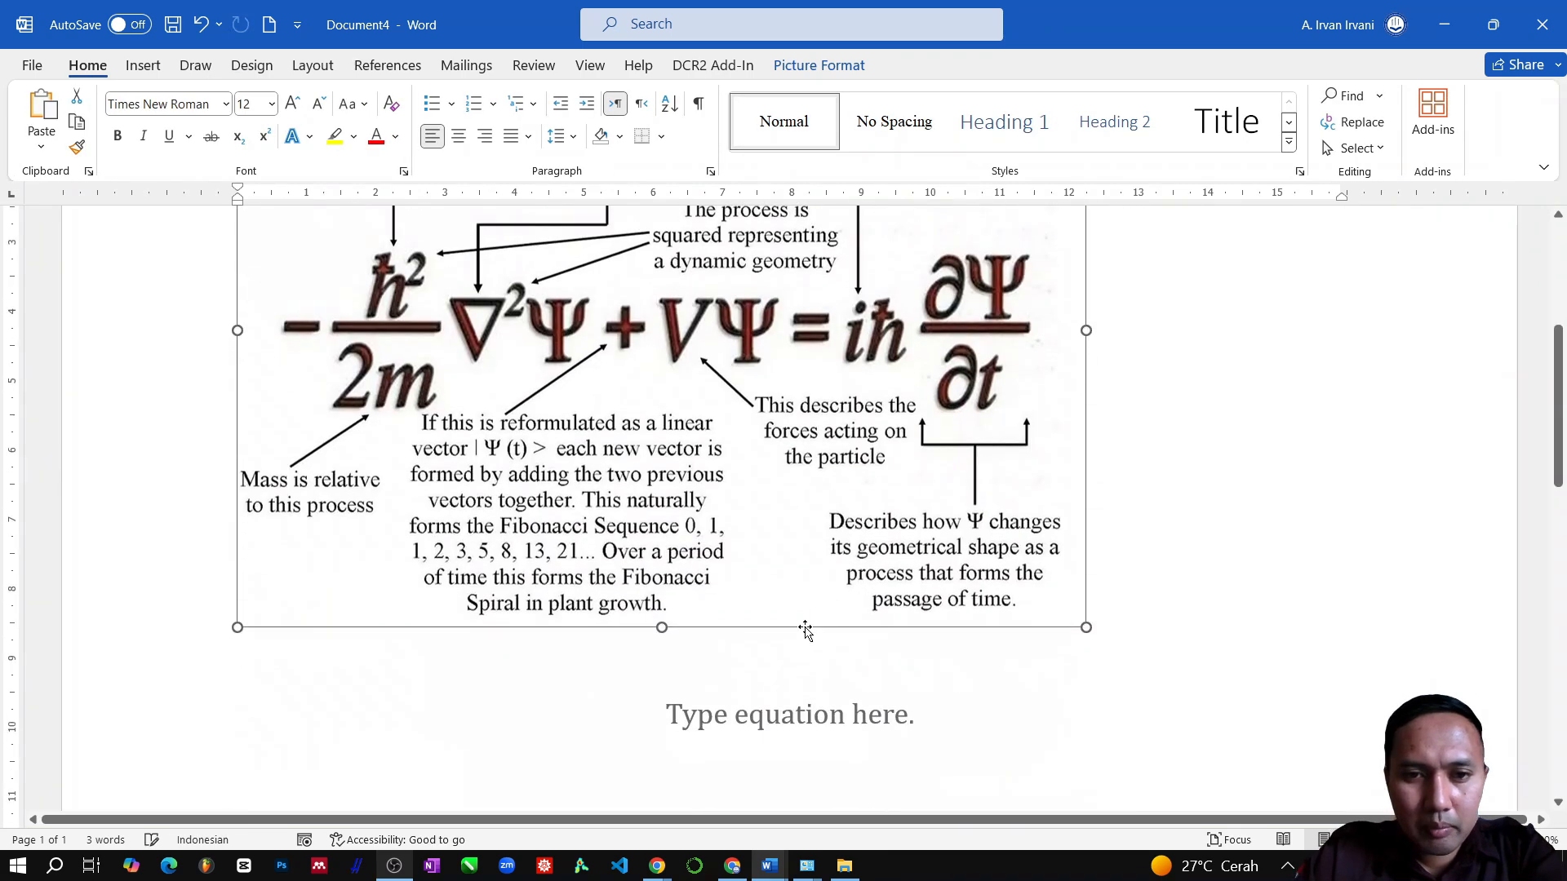
pyautogui.click(767, 718)
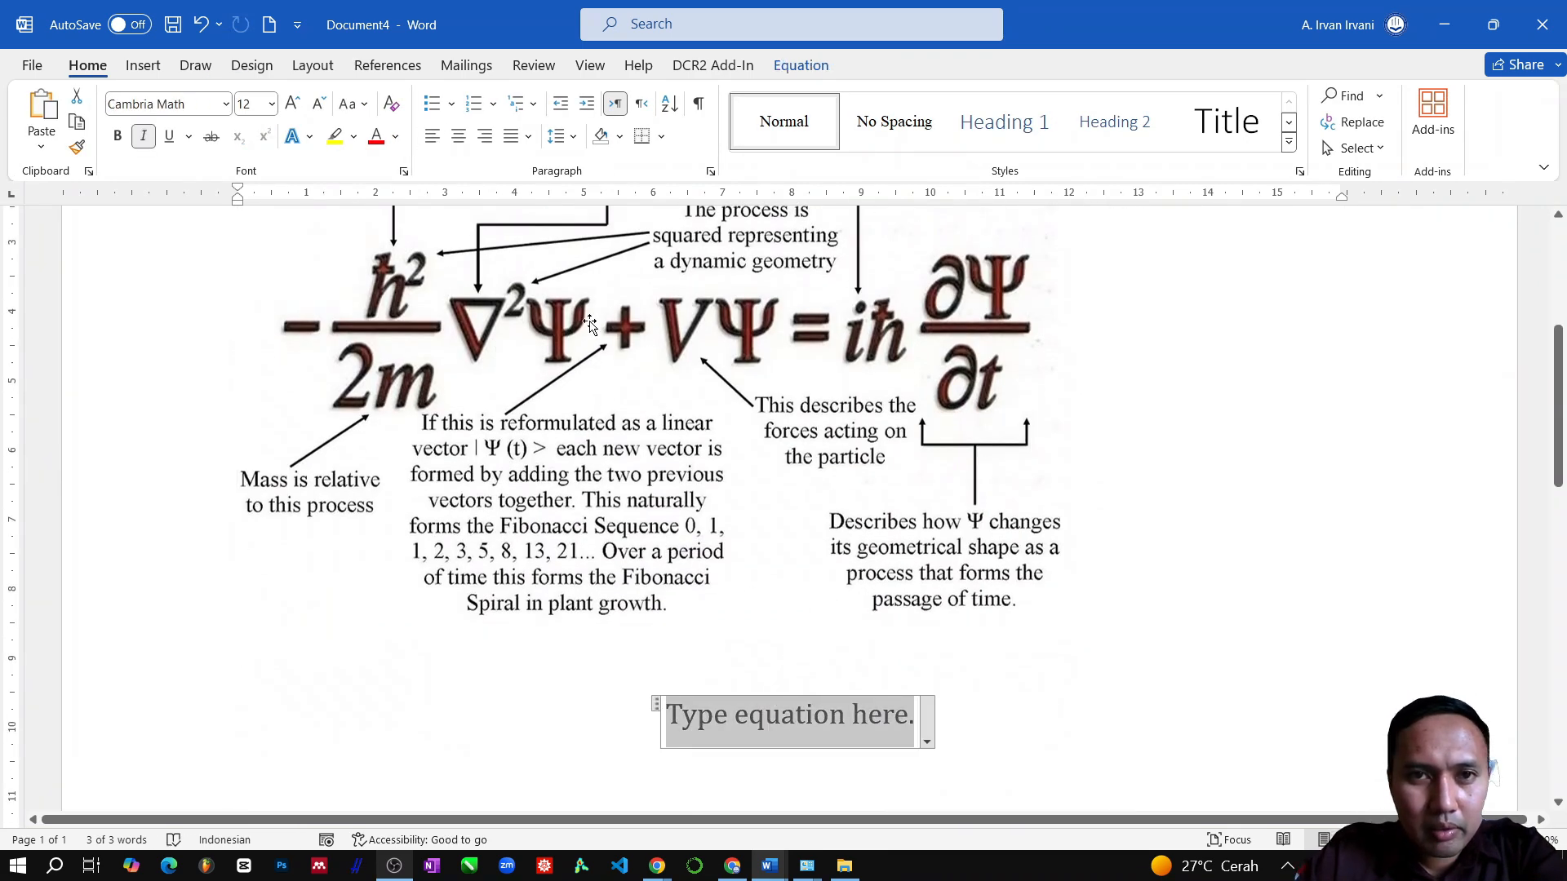
# Start the equation with a minus sign followed by a stacked fraction, and select the fraction's numerator
pyautogui.click(800, 65)
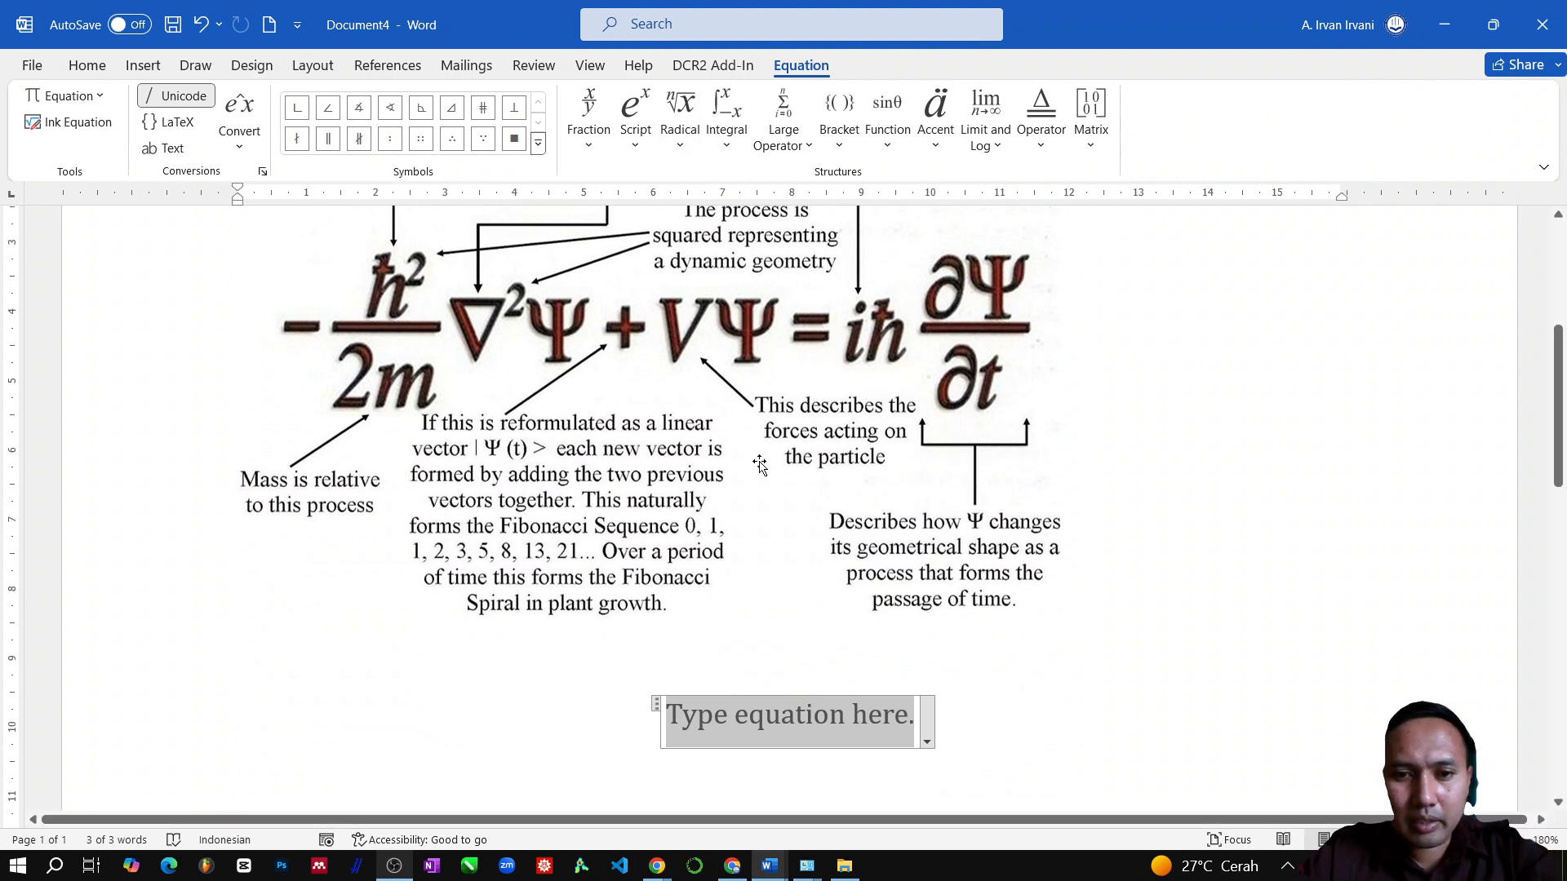
pyautogui.write('-')
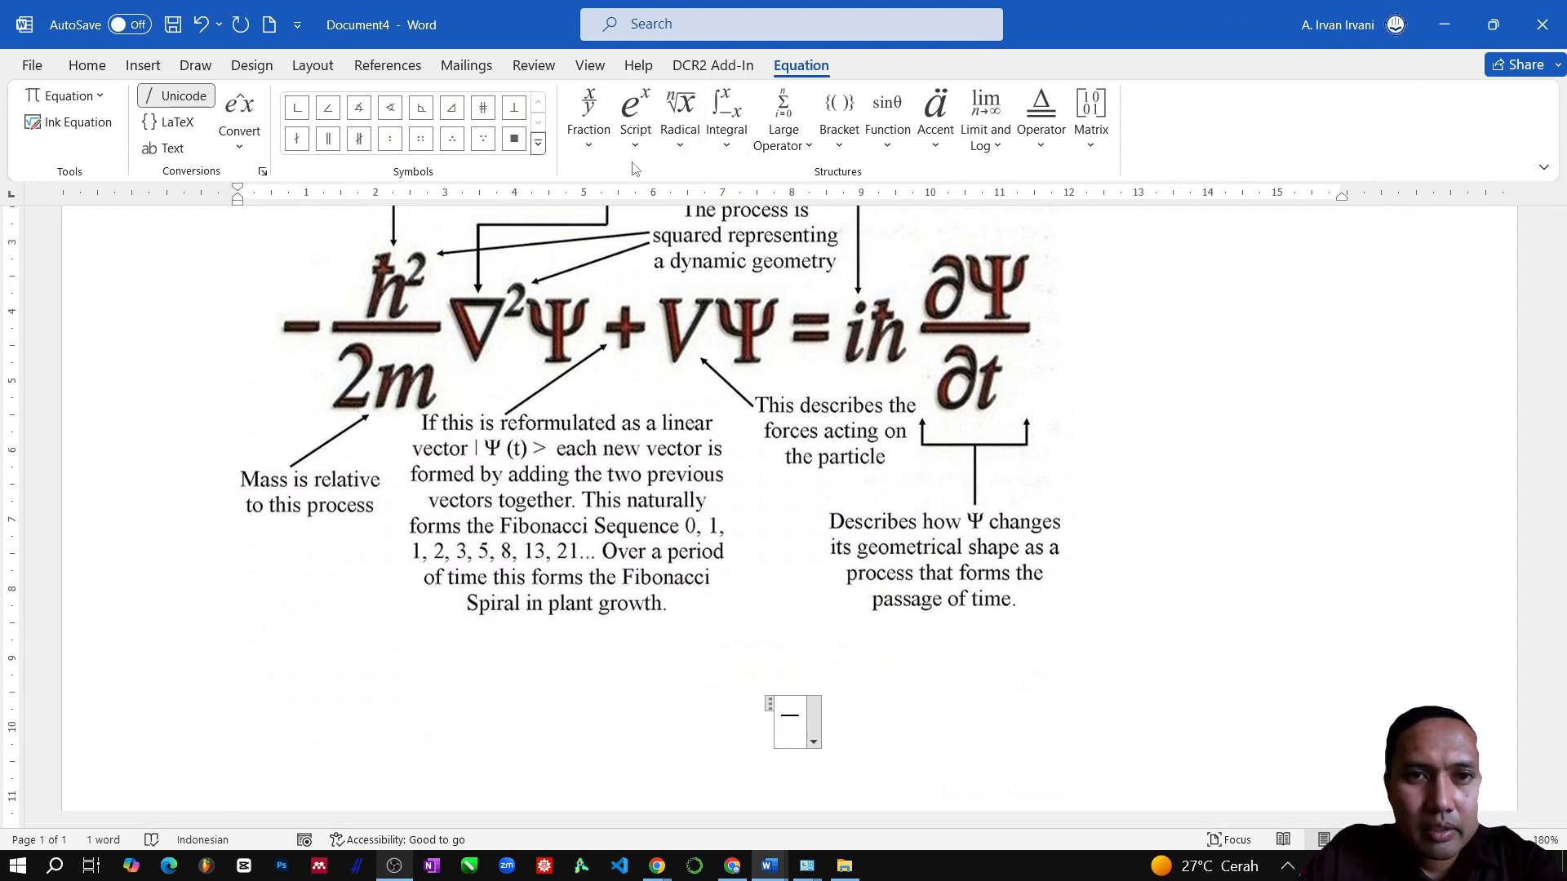
pyautogui.click(589, 123)
pyautogui.click(604, 252)
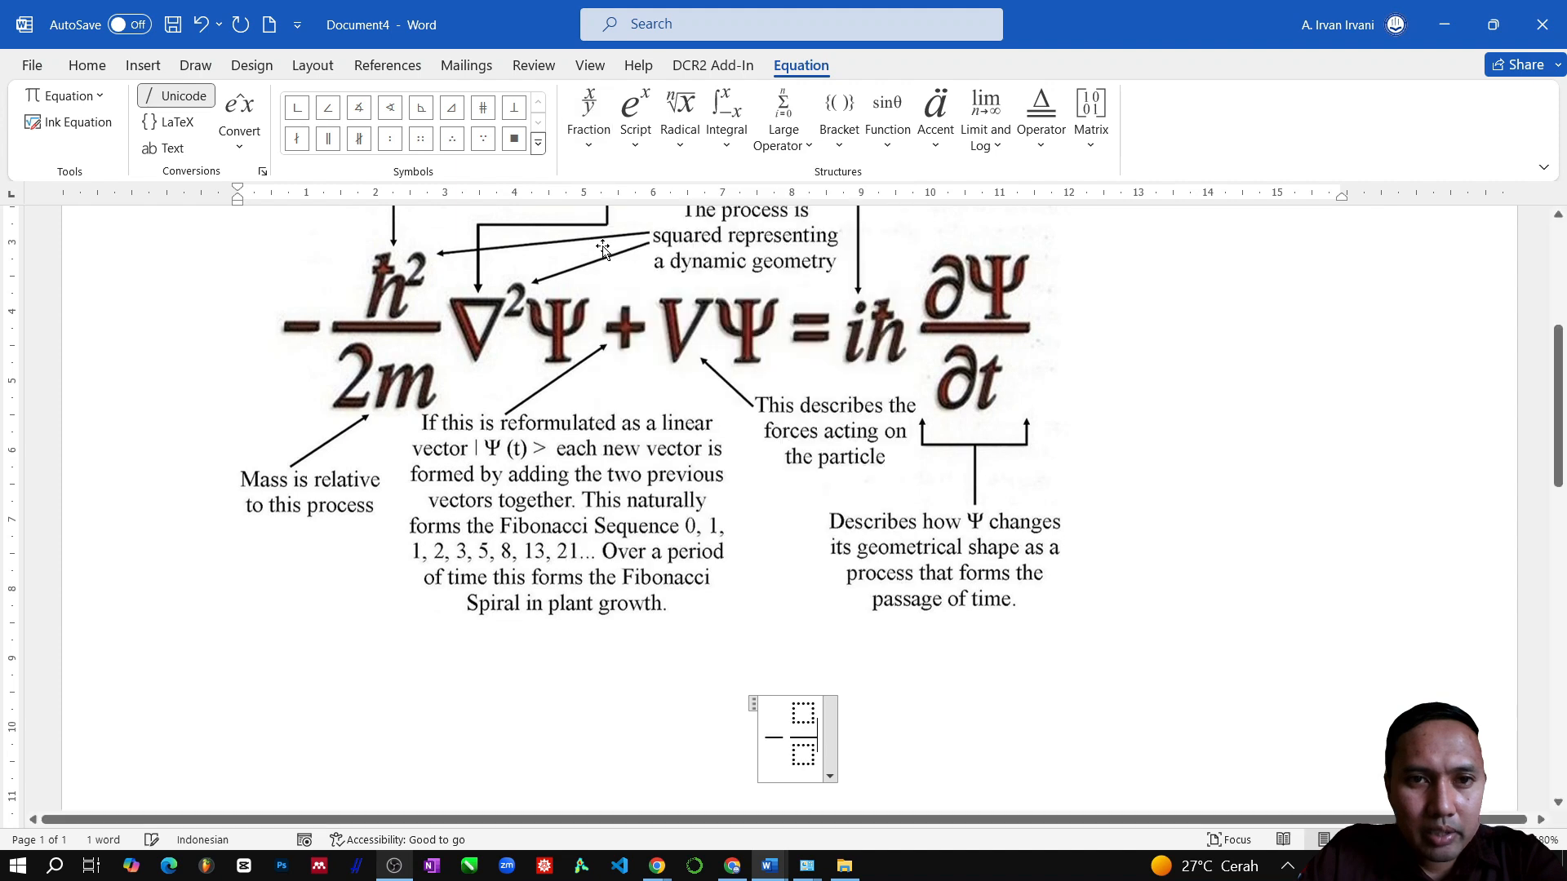
pyautogui.click(803, 717)
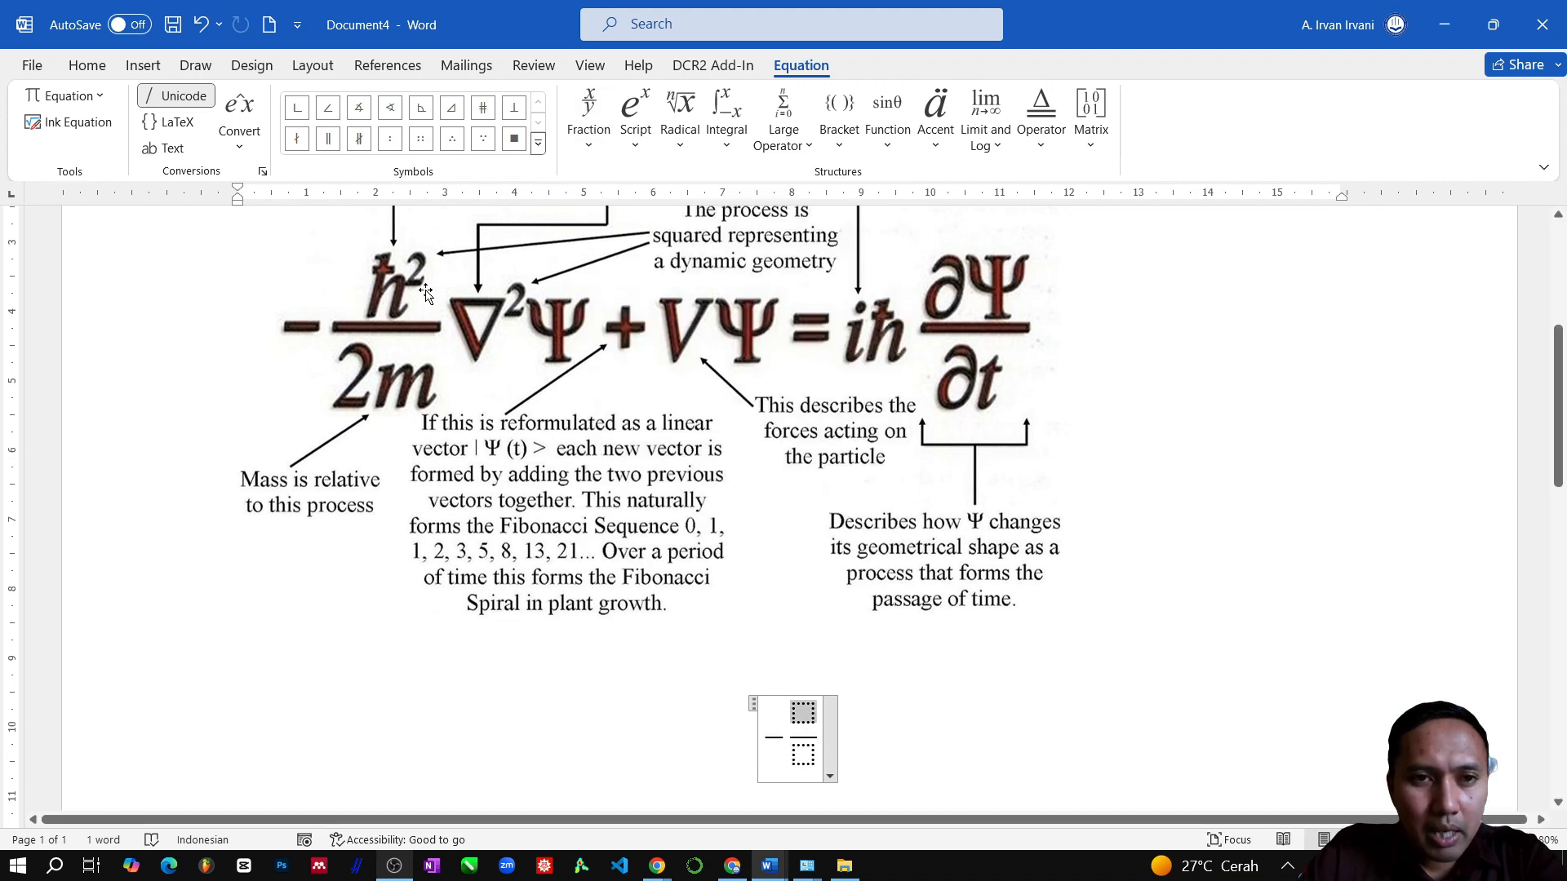
# Fill the numerator with a superscript structure reading ħ², taking ħ from the Letter-Like Symbols
pyautogui.click(636, 154)
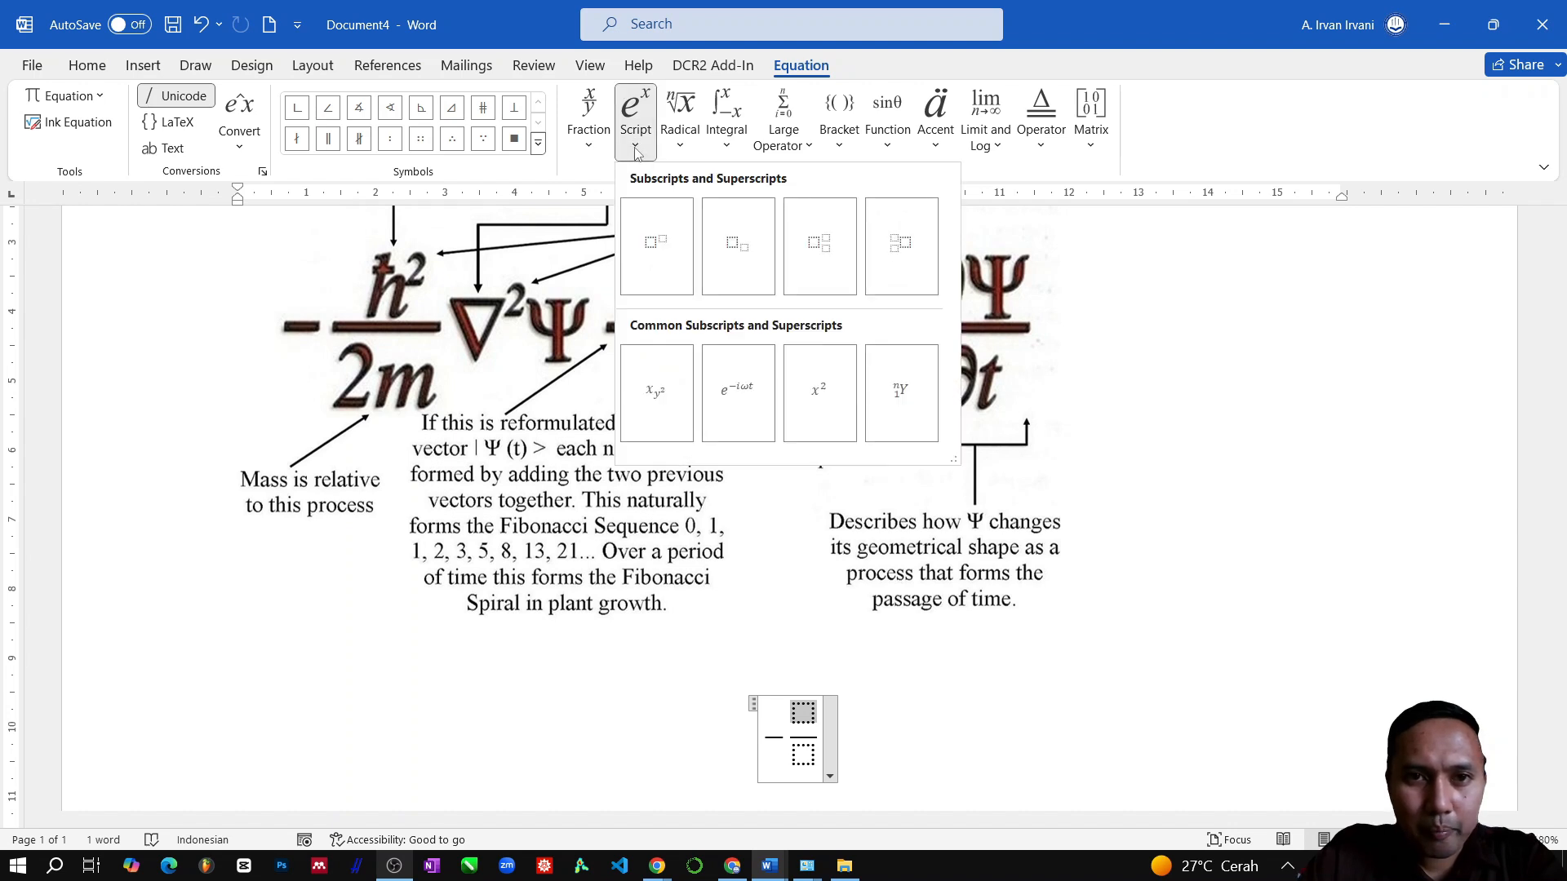
pyautogui.click(652, 245)
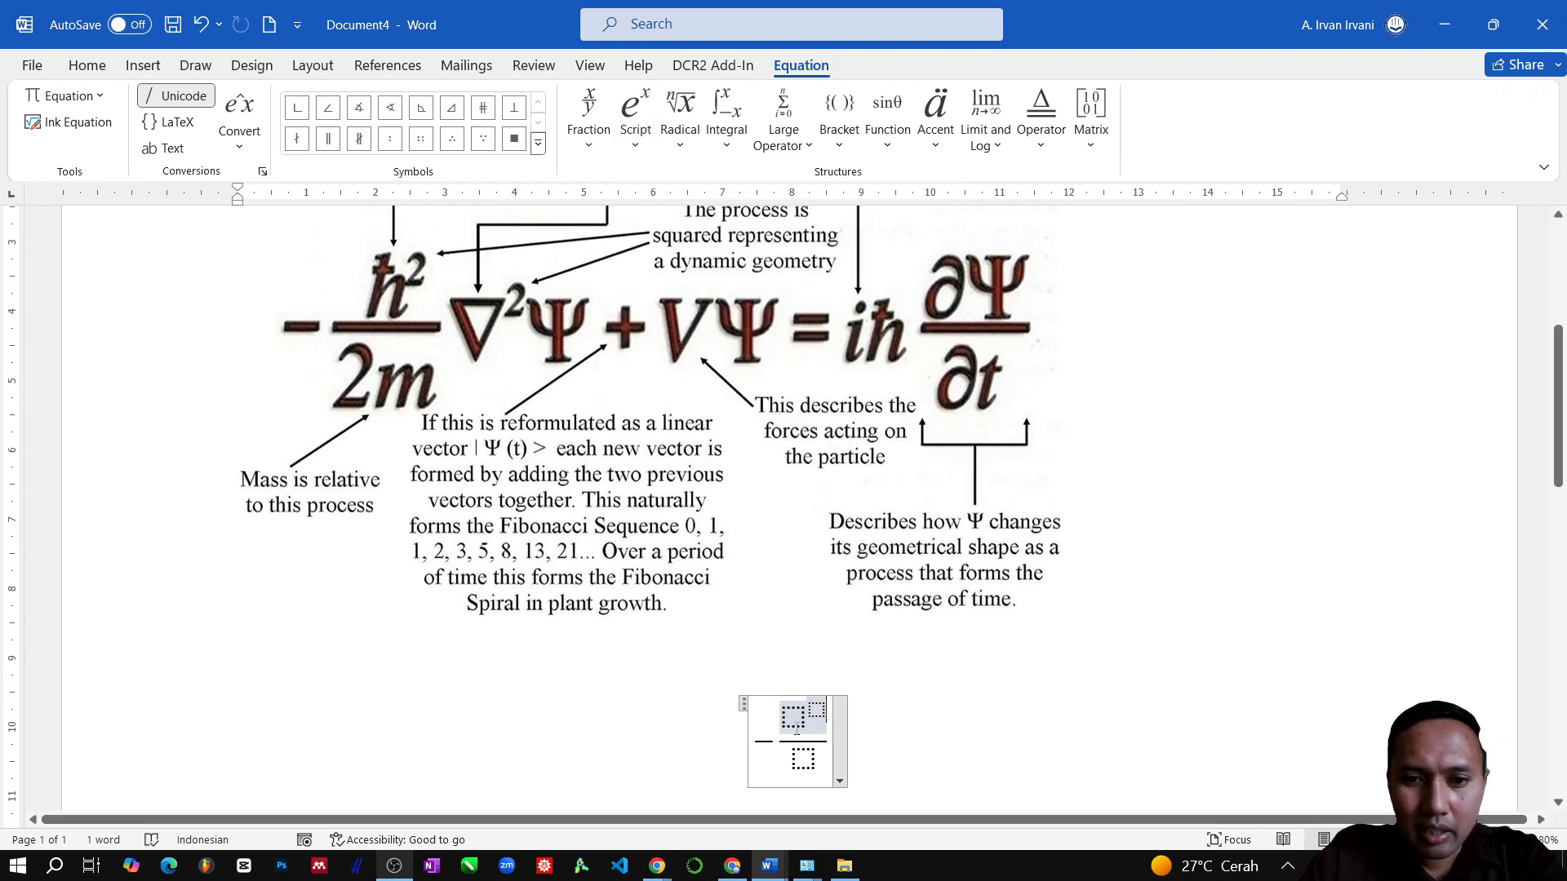
pyautogui.click(540, 150)
pyautogui.click(516, 112)
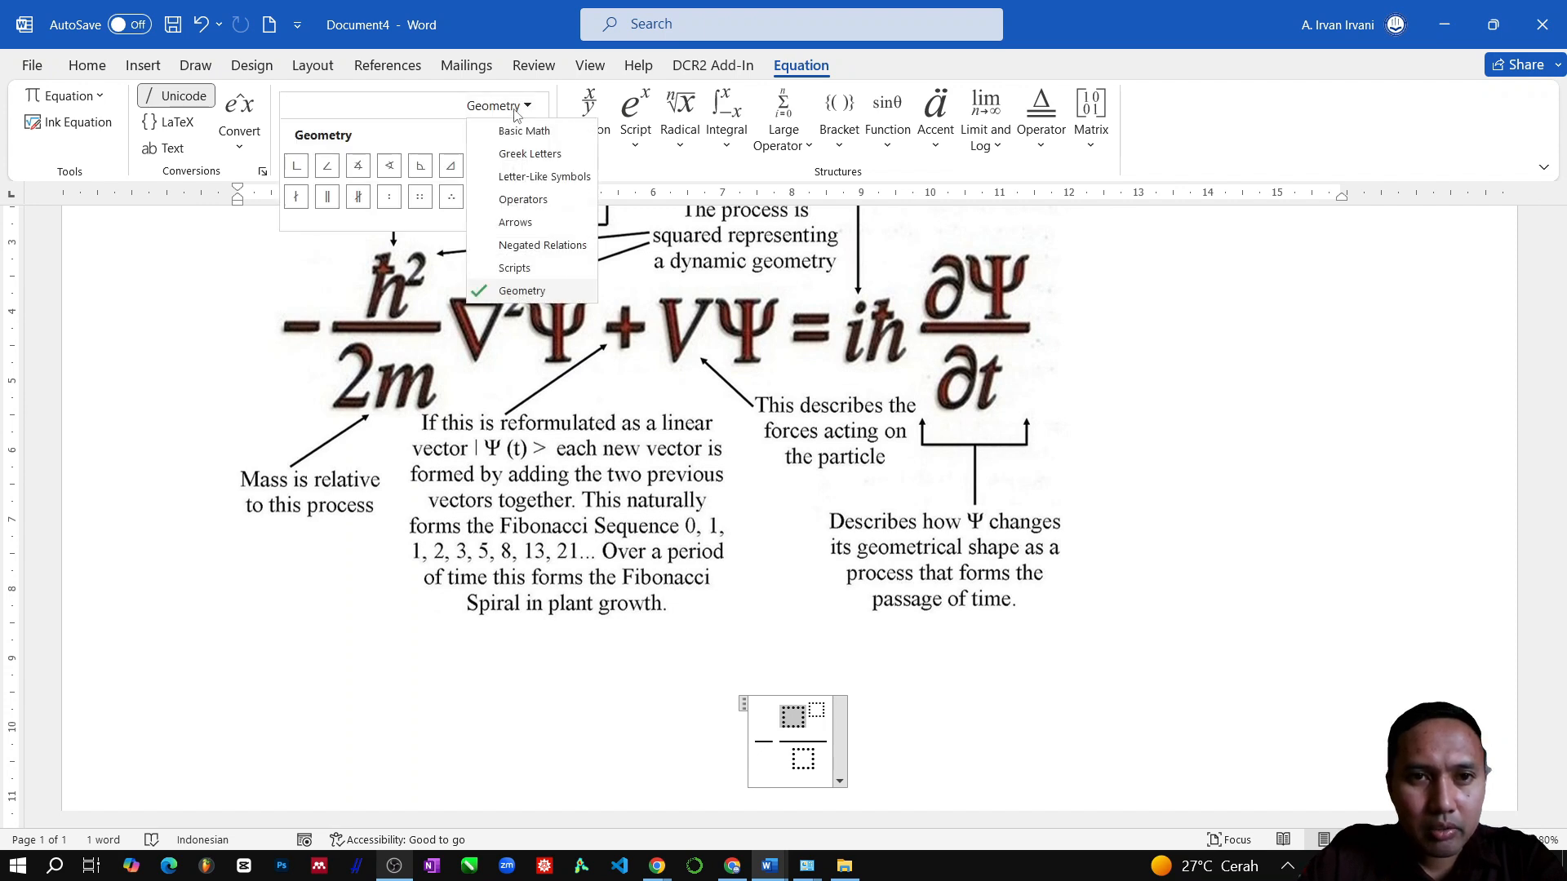
pyautogui.click(522, 180)
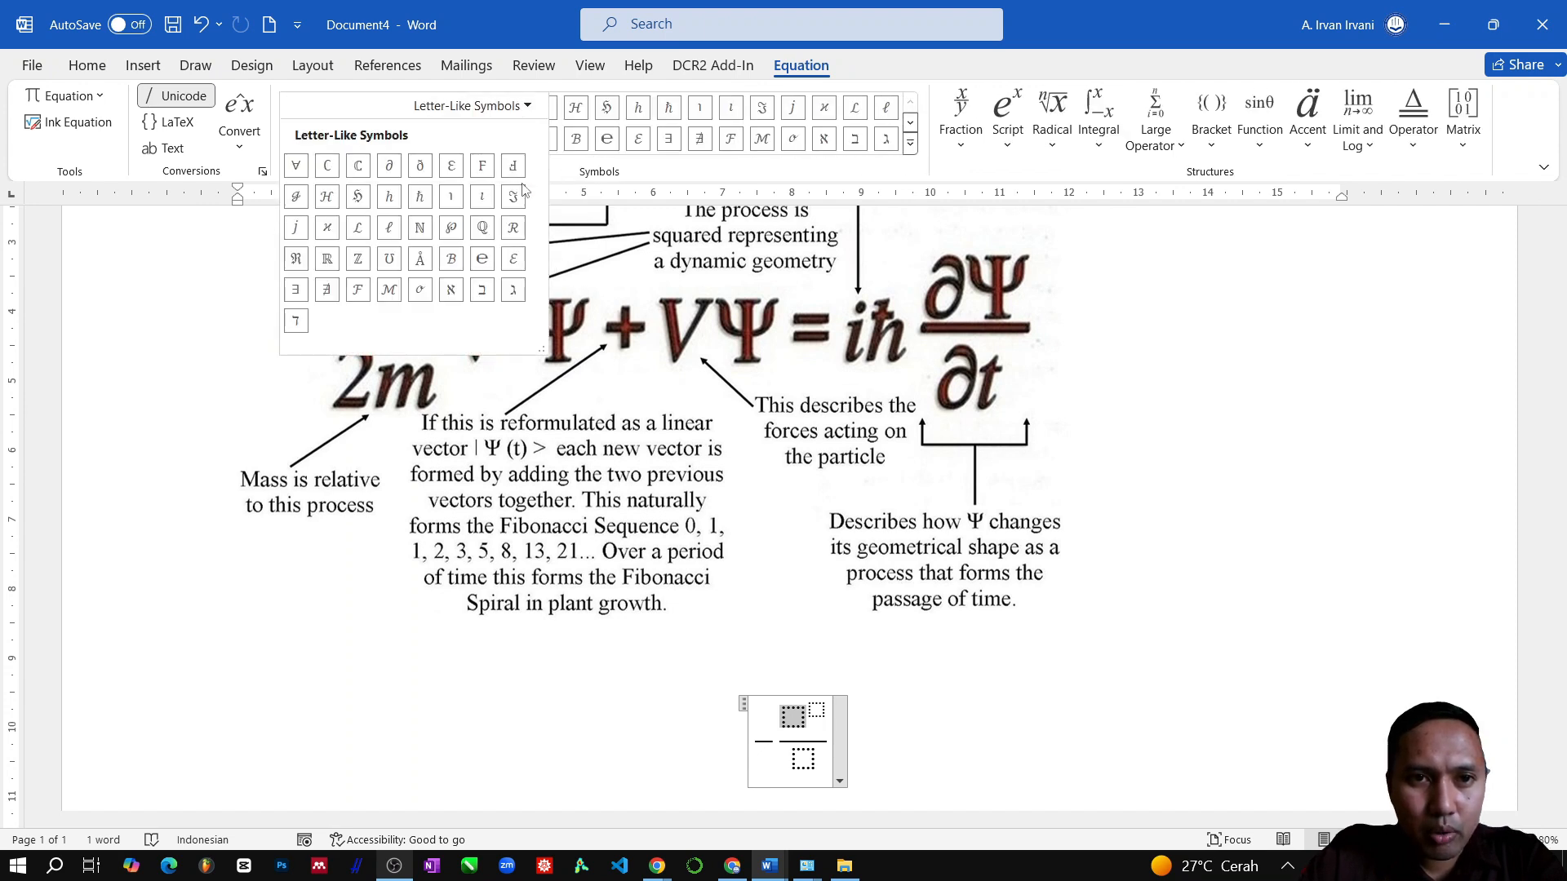
pyautogui.click(647, 177)
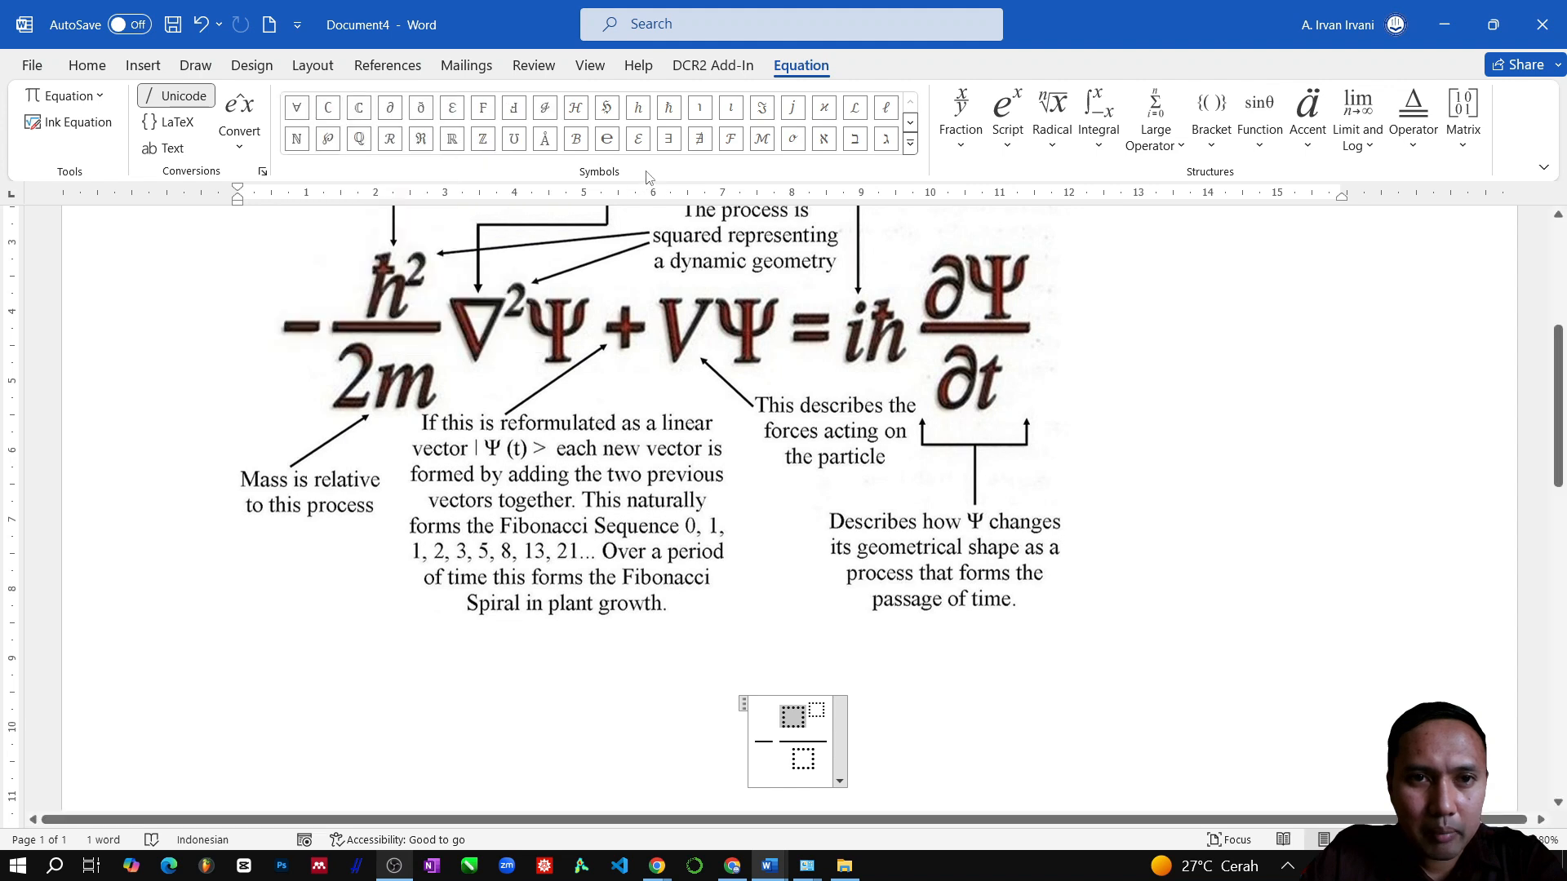
pyautogui.click(664, 119)
pyautogui.click(810, 713)
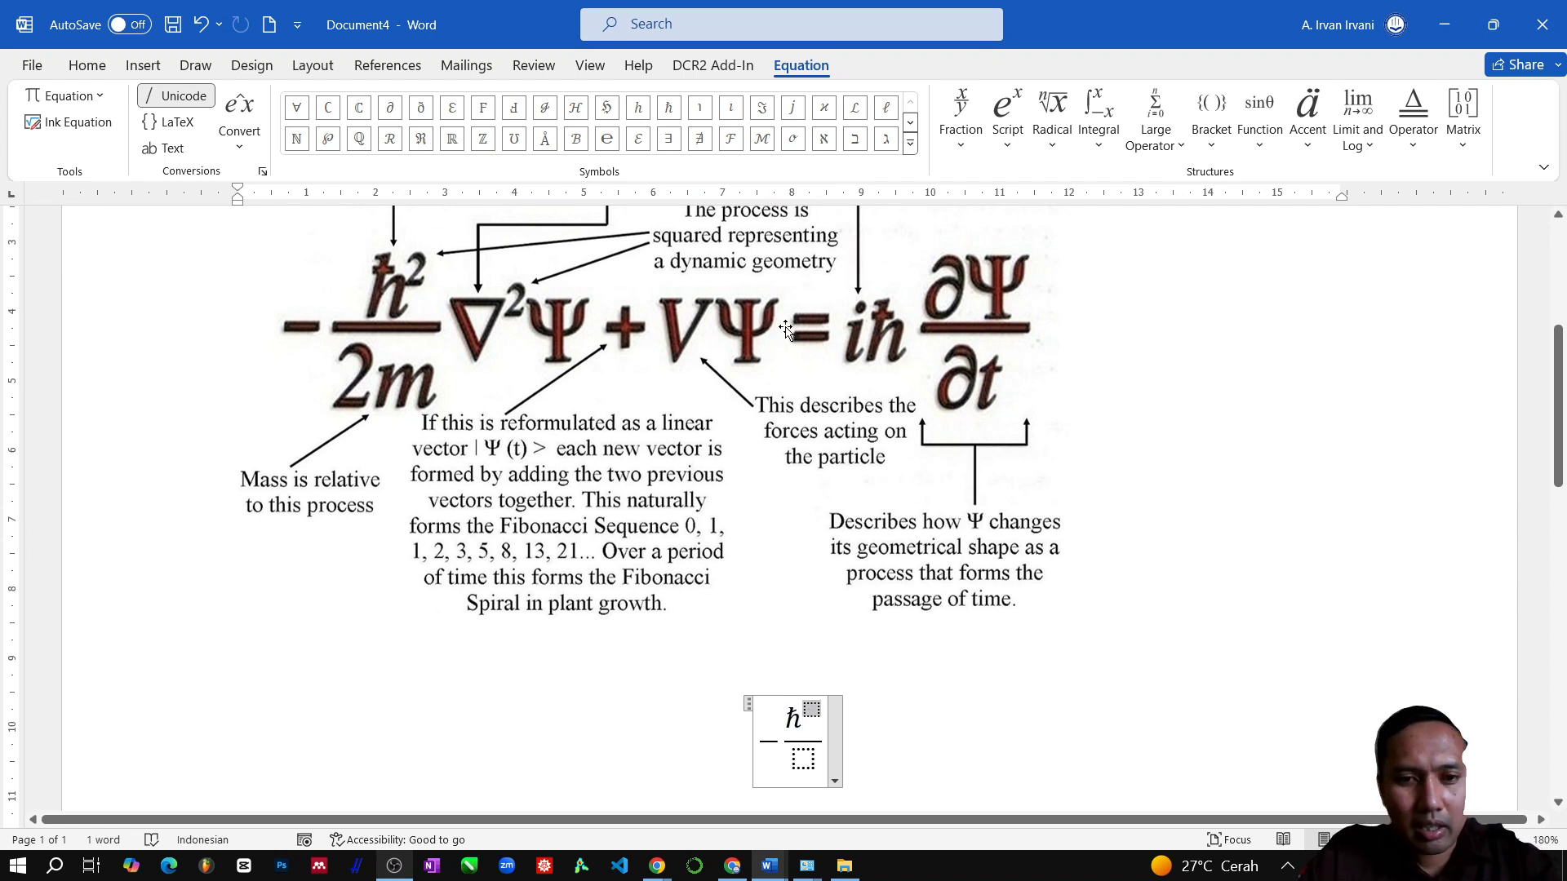
pyautogui.write('2')
# Enter 2m as the fraction's denominator and move the insertion point out of the fraction
pyautogui.scroll(-2, 937, 388)
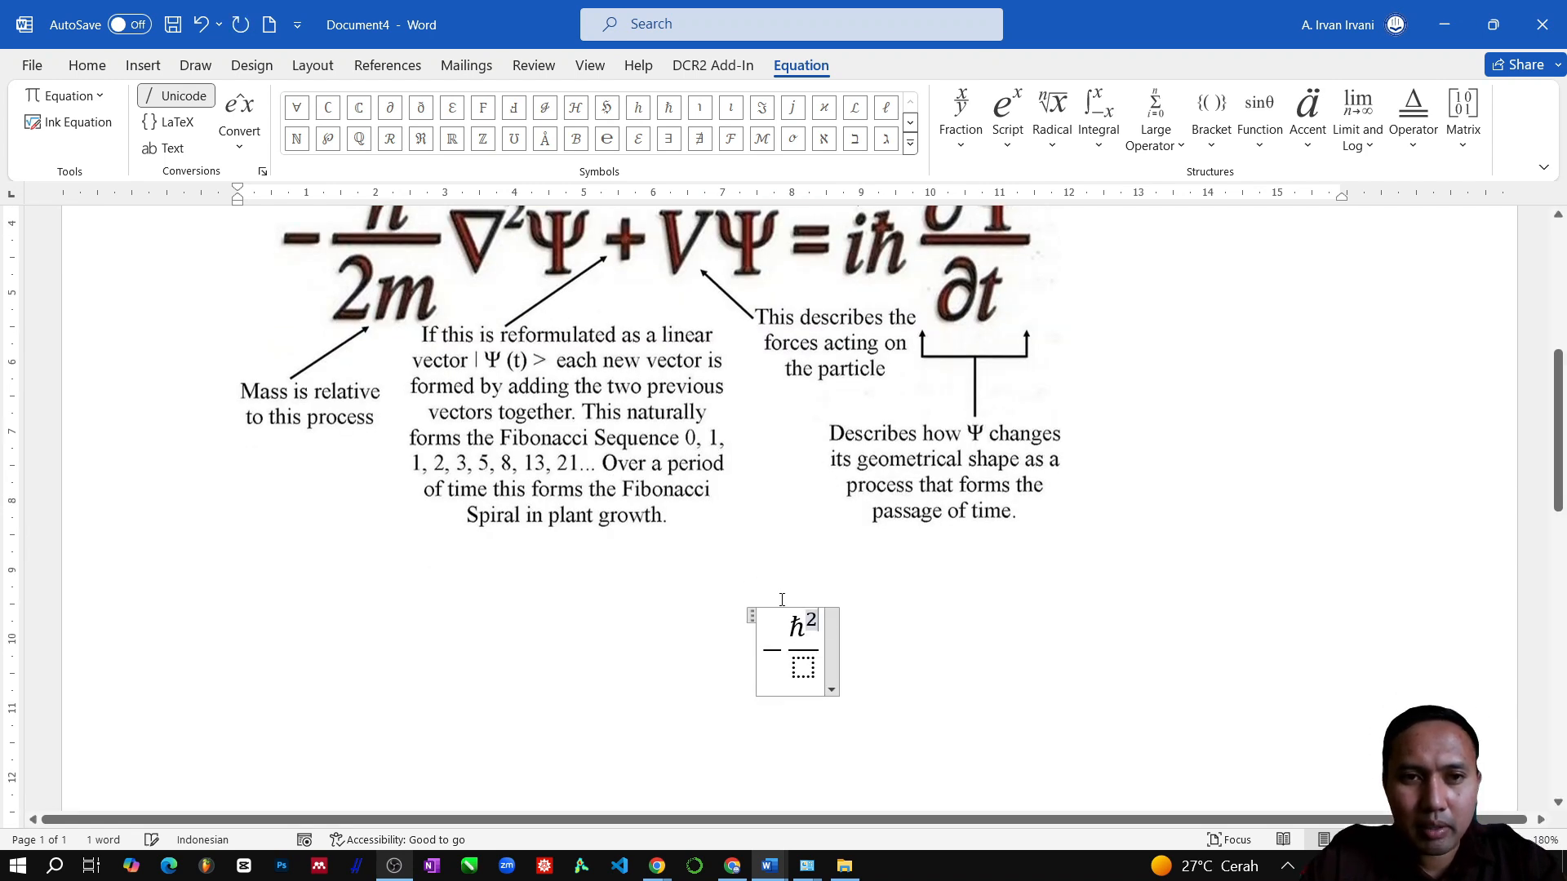
pyautogui.click(804, 663)
pyautogui.write('2m')
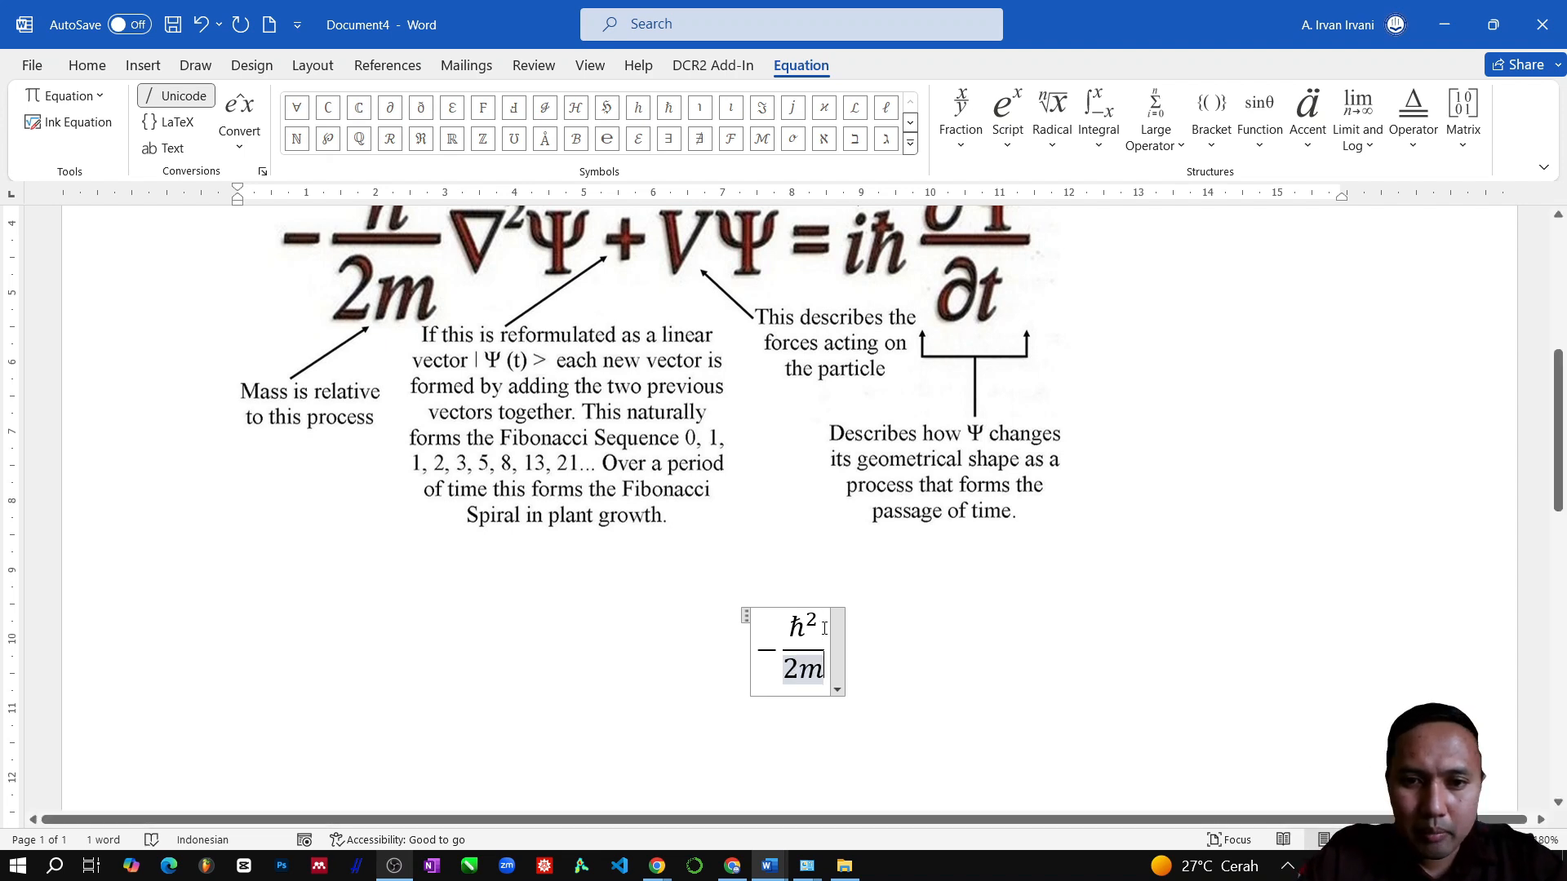
pyautogui.press('Right')
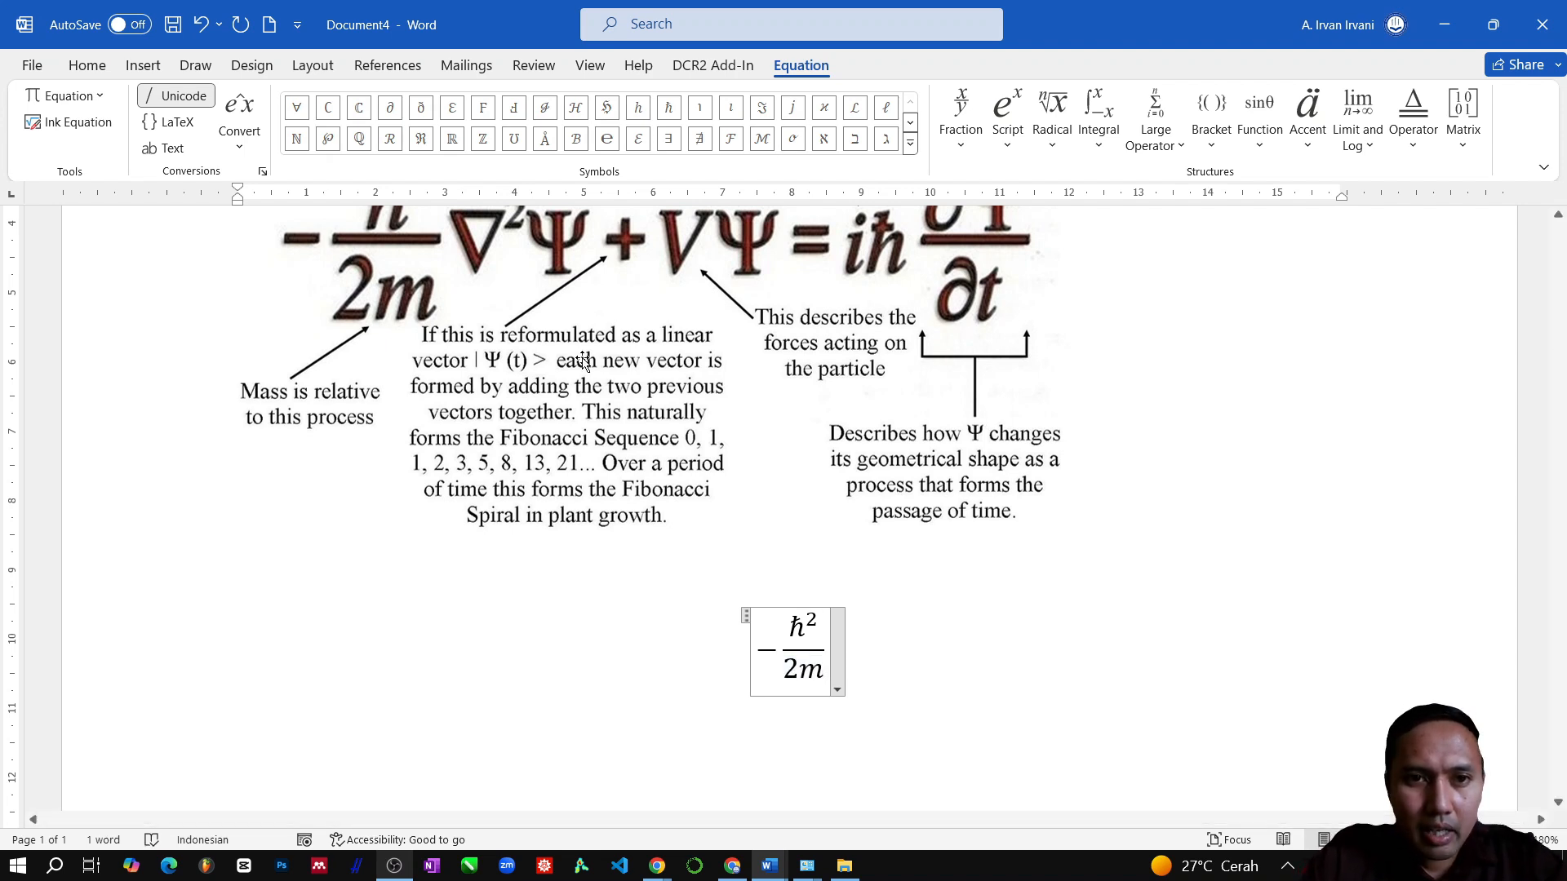
# Add a superscript structure after the fraction reading ∇², taking the nabla from the Basic Math symbols
pyautogui.scroll(1, 492, 324)
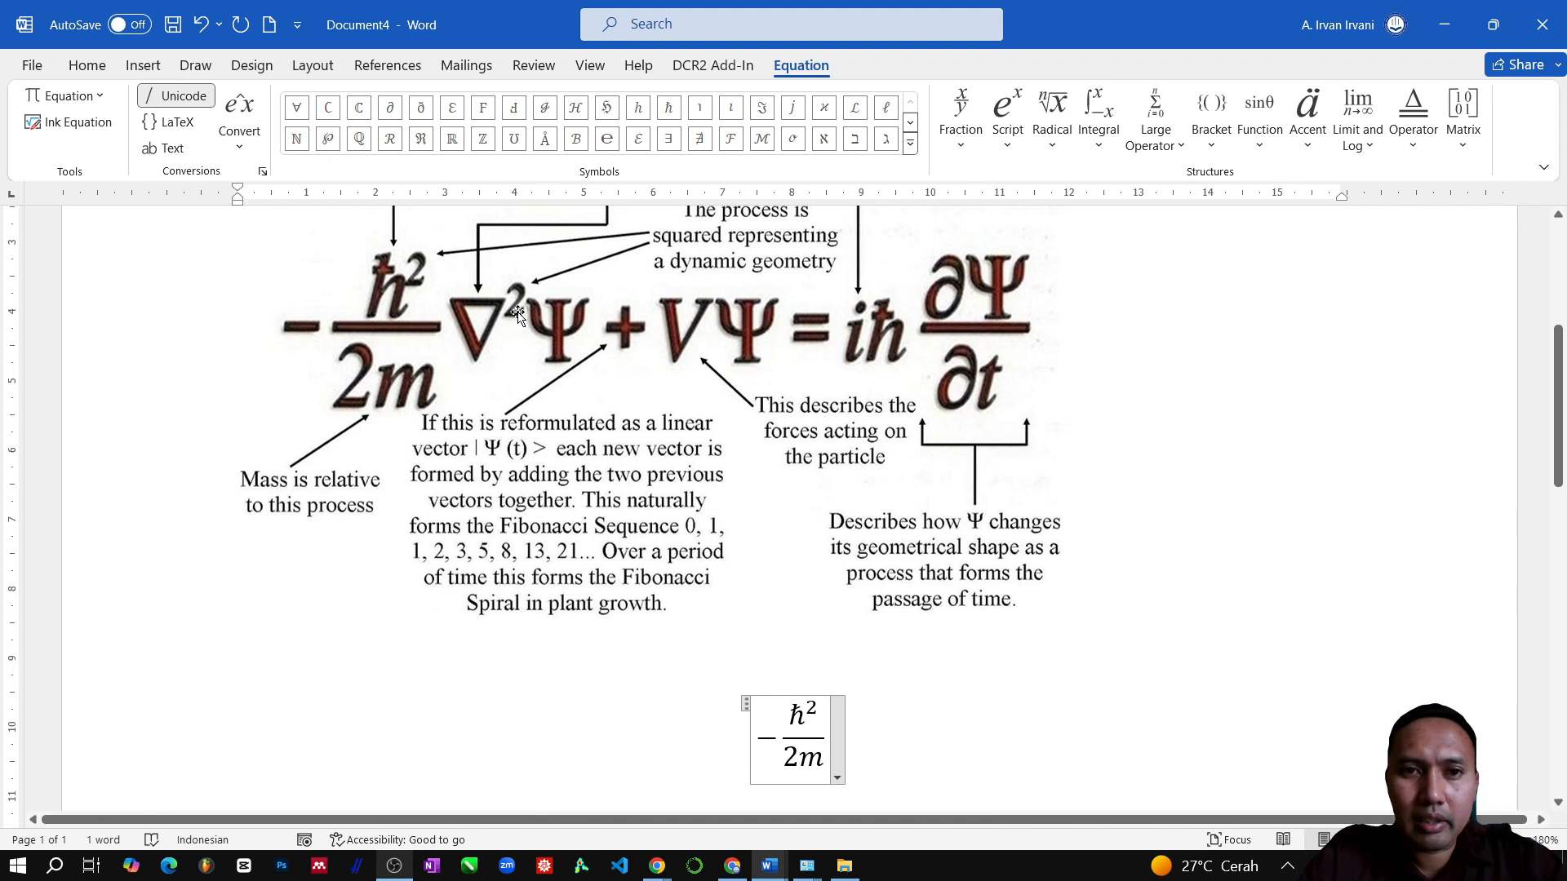
pyautogui.click(1009, 128)
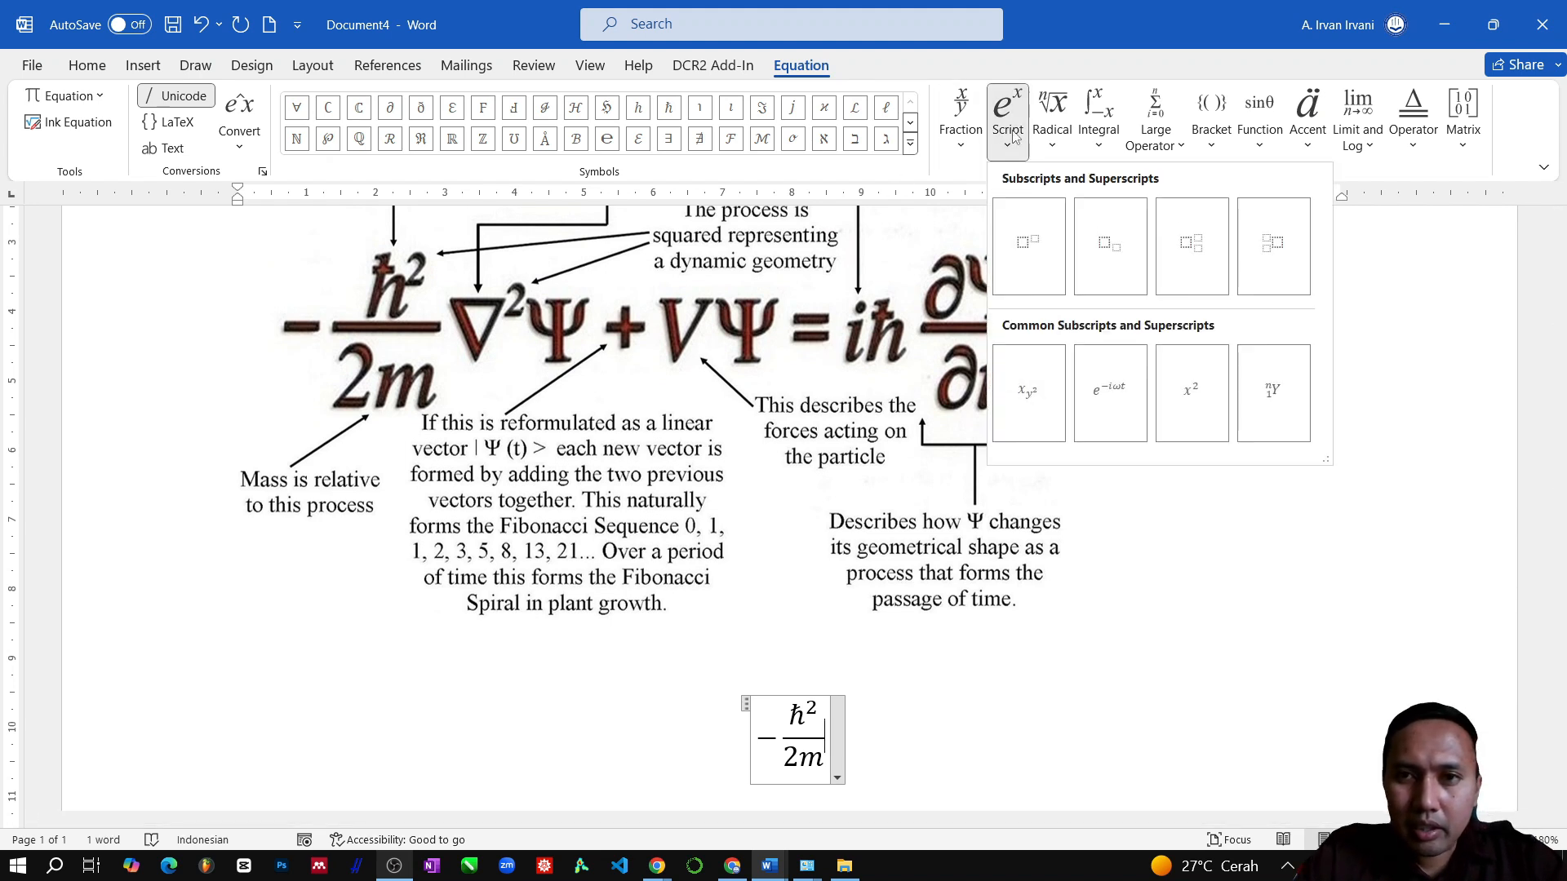
pyautogui.click(1031, 244)
pyautogui.click(813, 732)
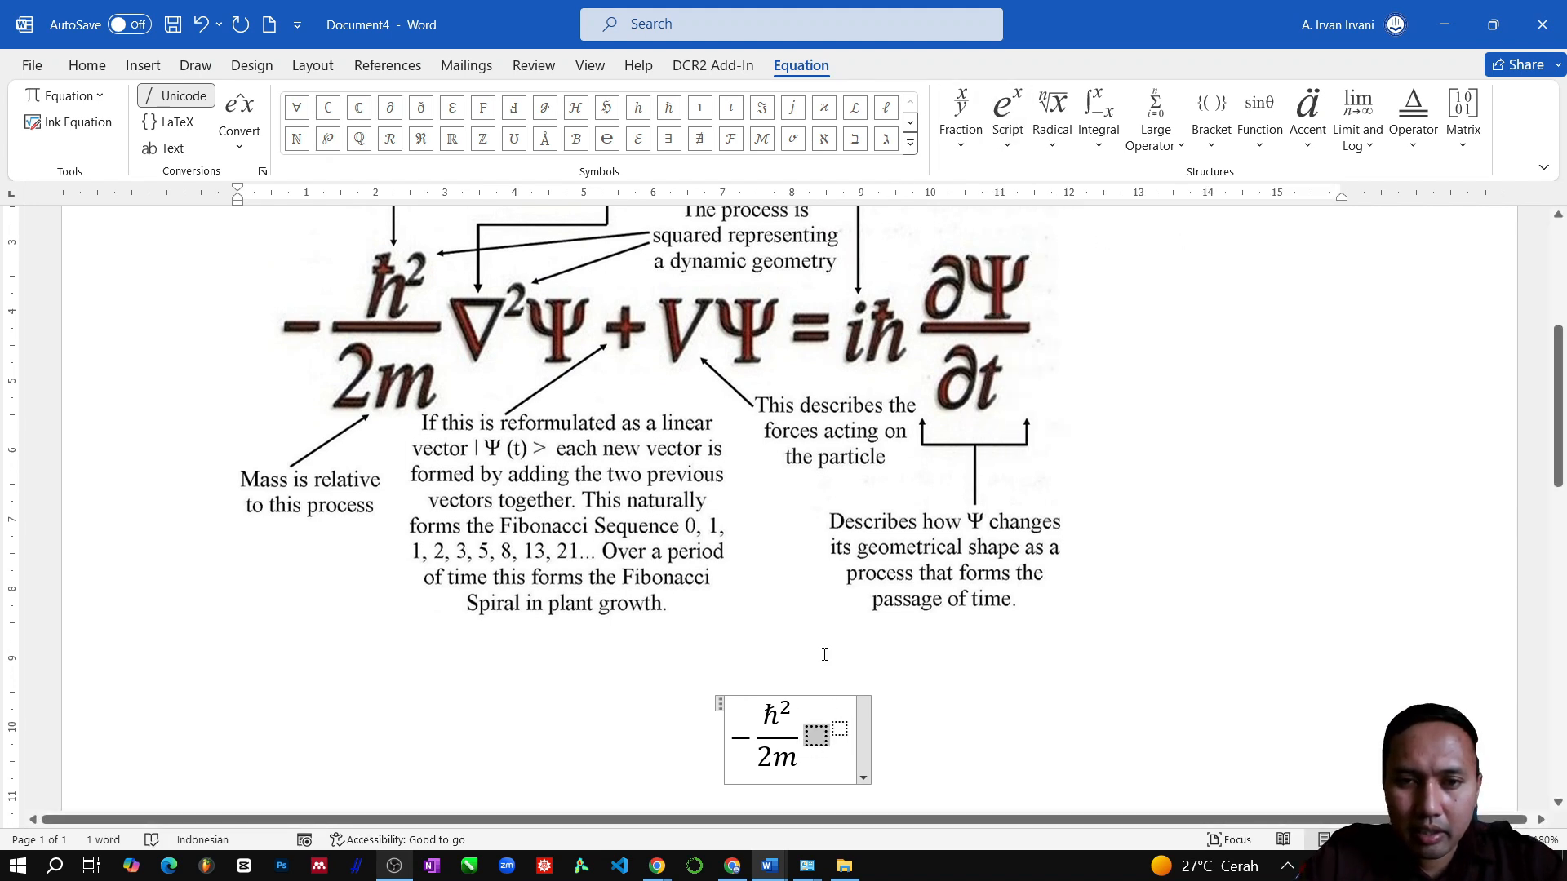
pyautogui.click(910, 143)
pyautogui.click(869, 111)
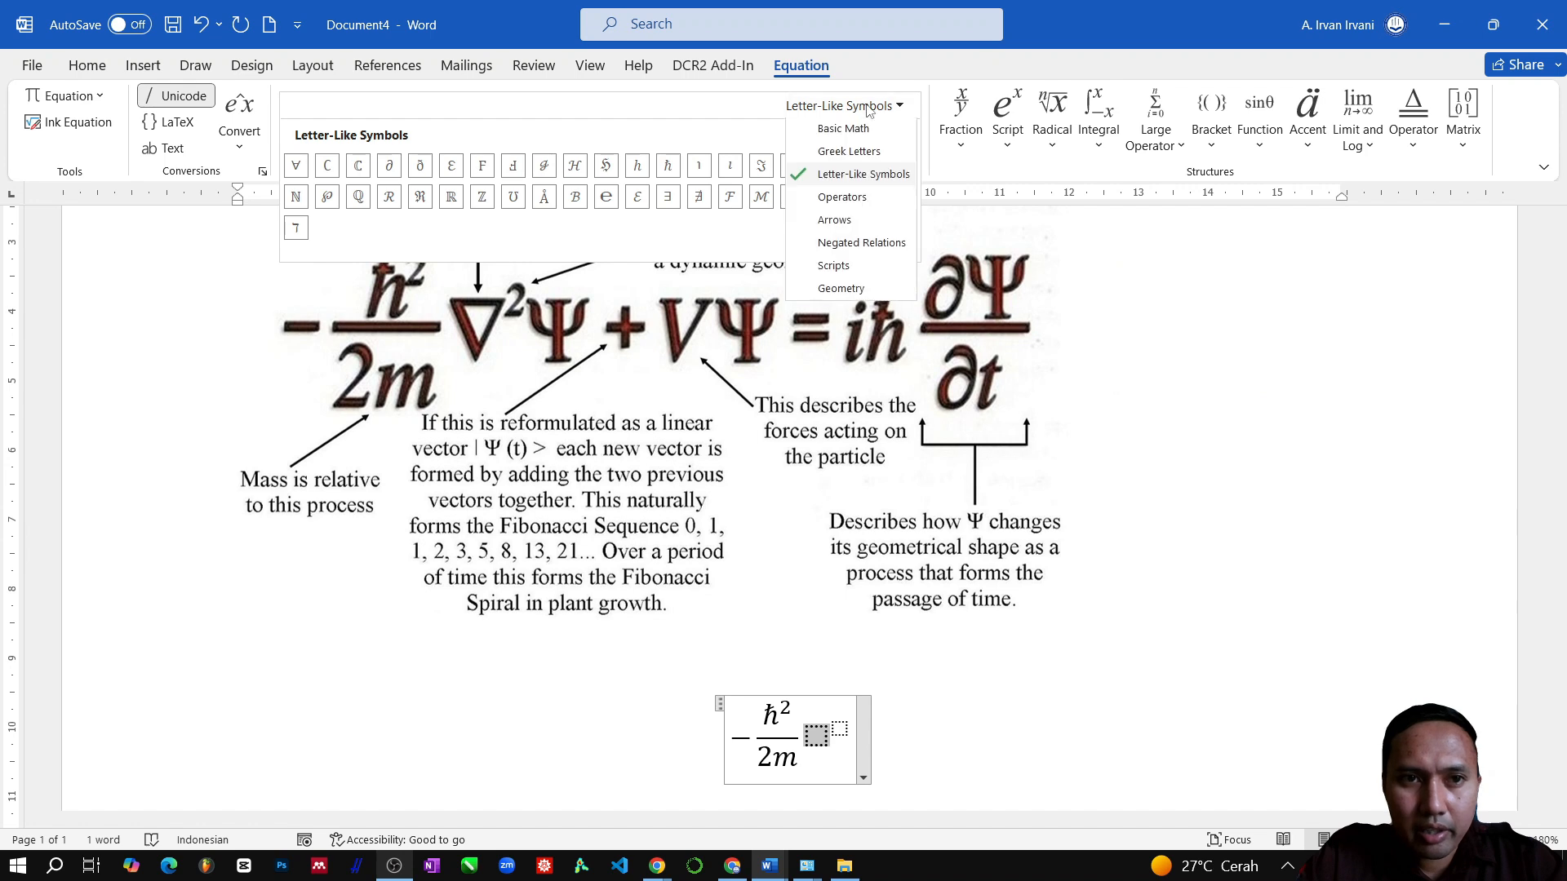
pyautogui.click(868, 134)
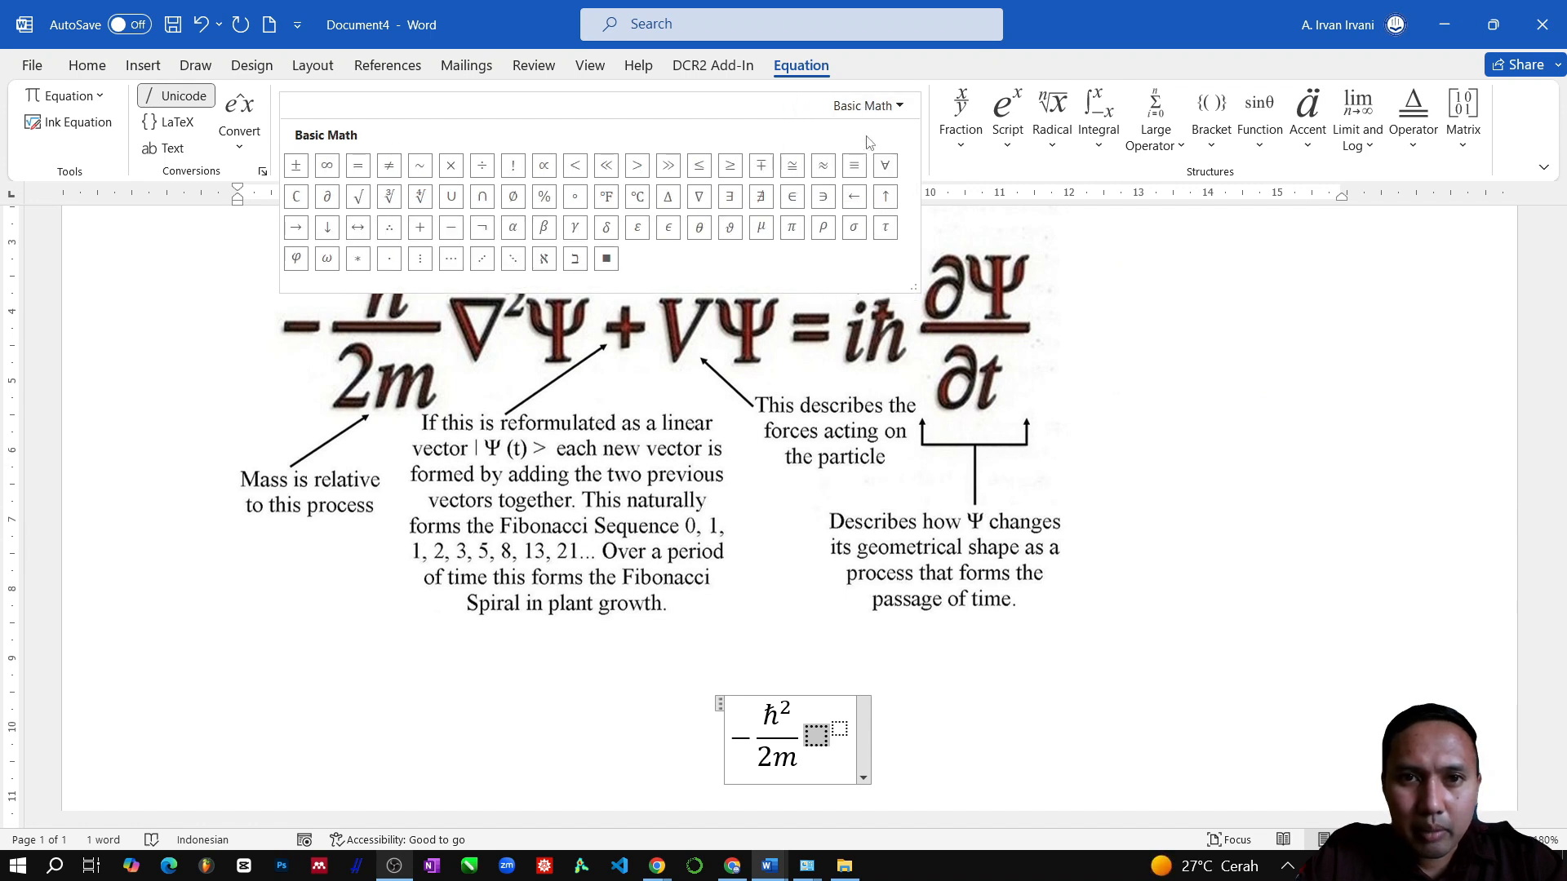
pyautogui.click(699, 197)
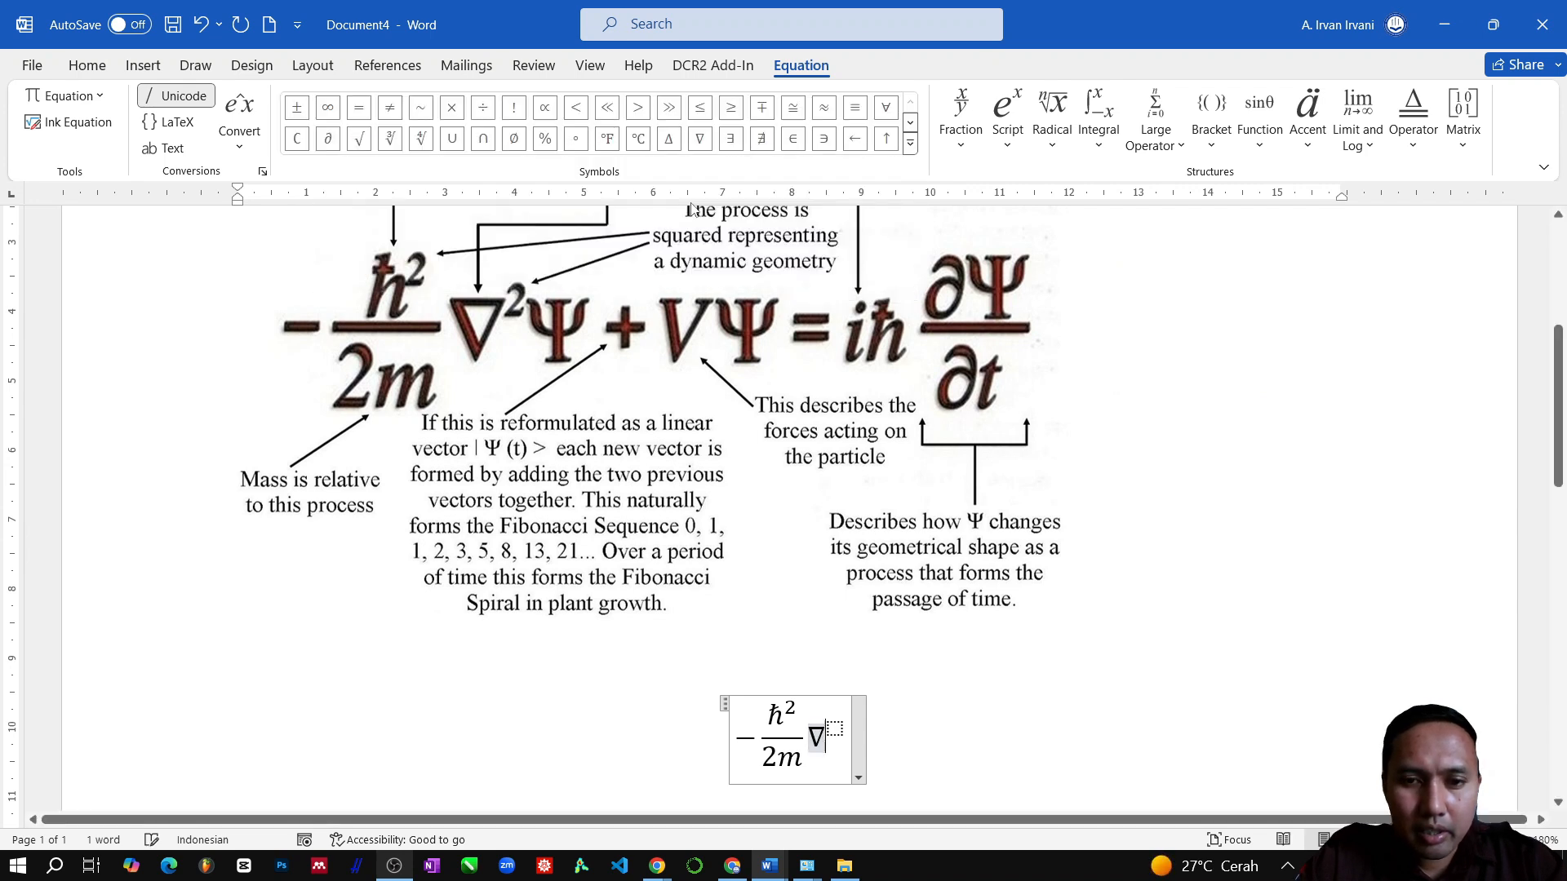
pyautogui.press('Right')
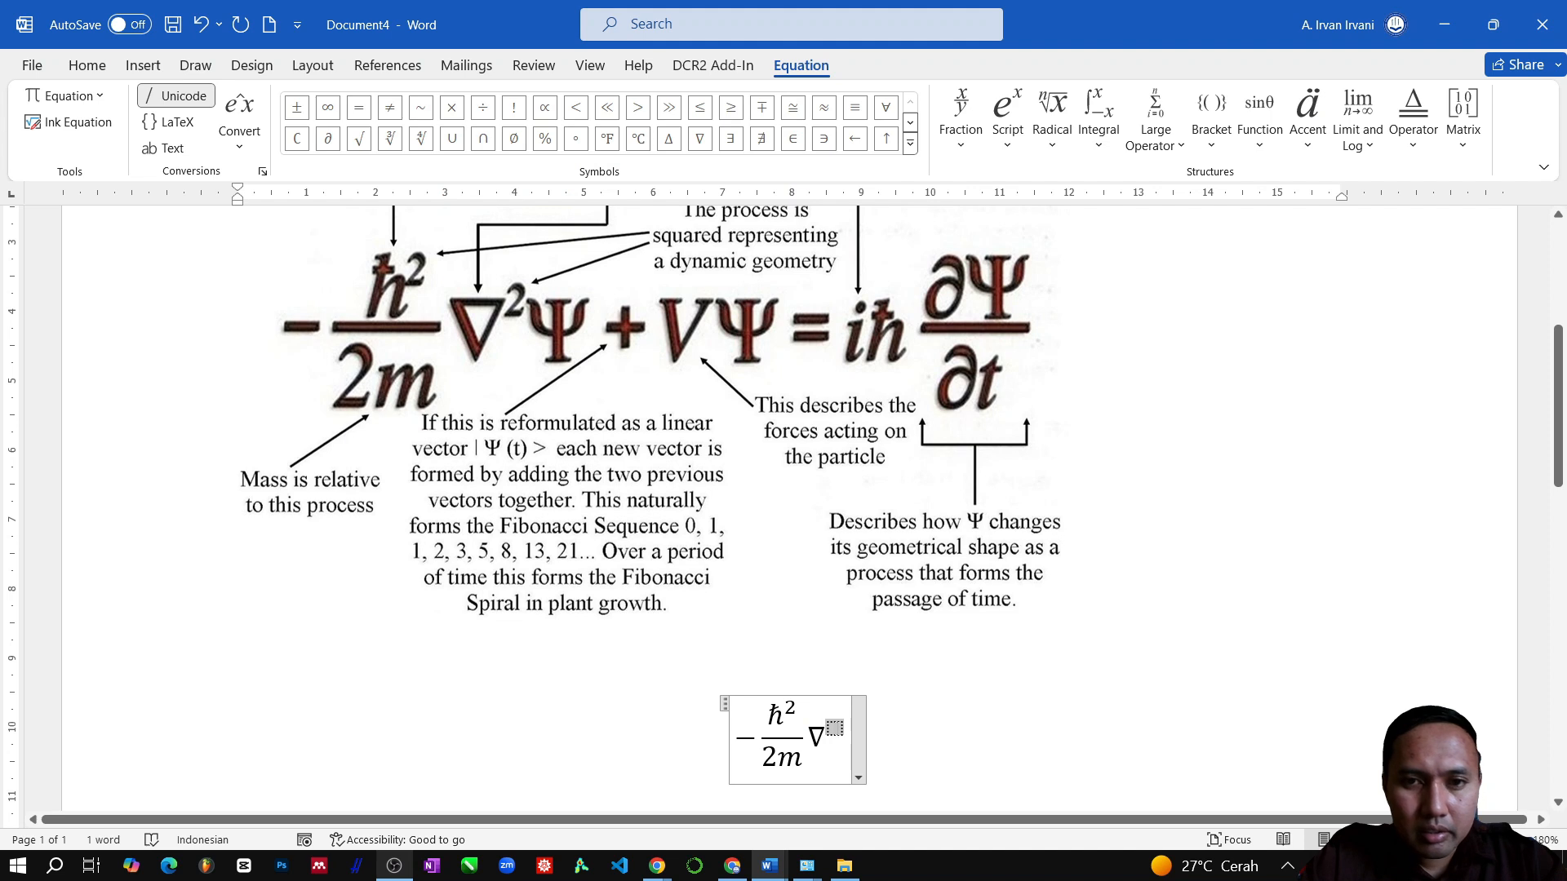
pyautogui.write('2')
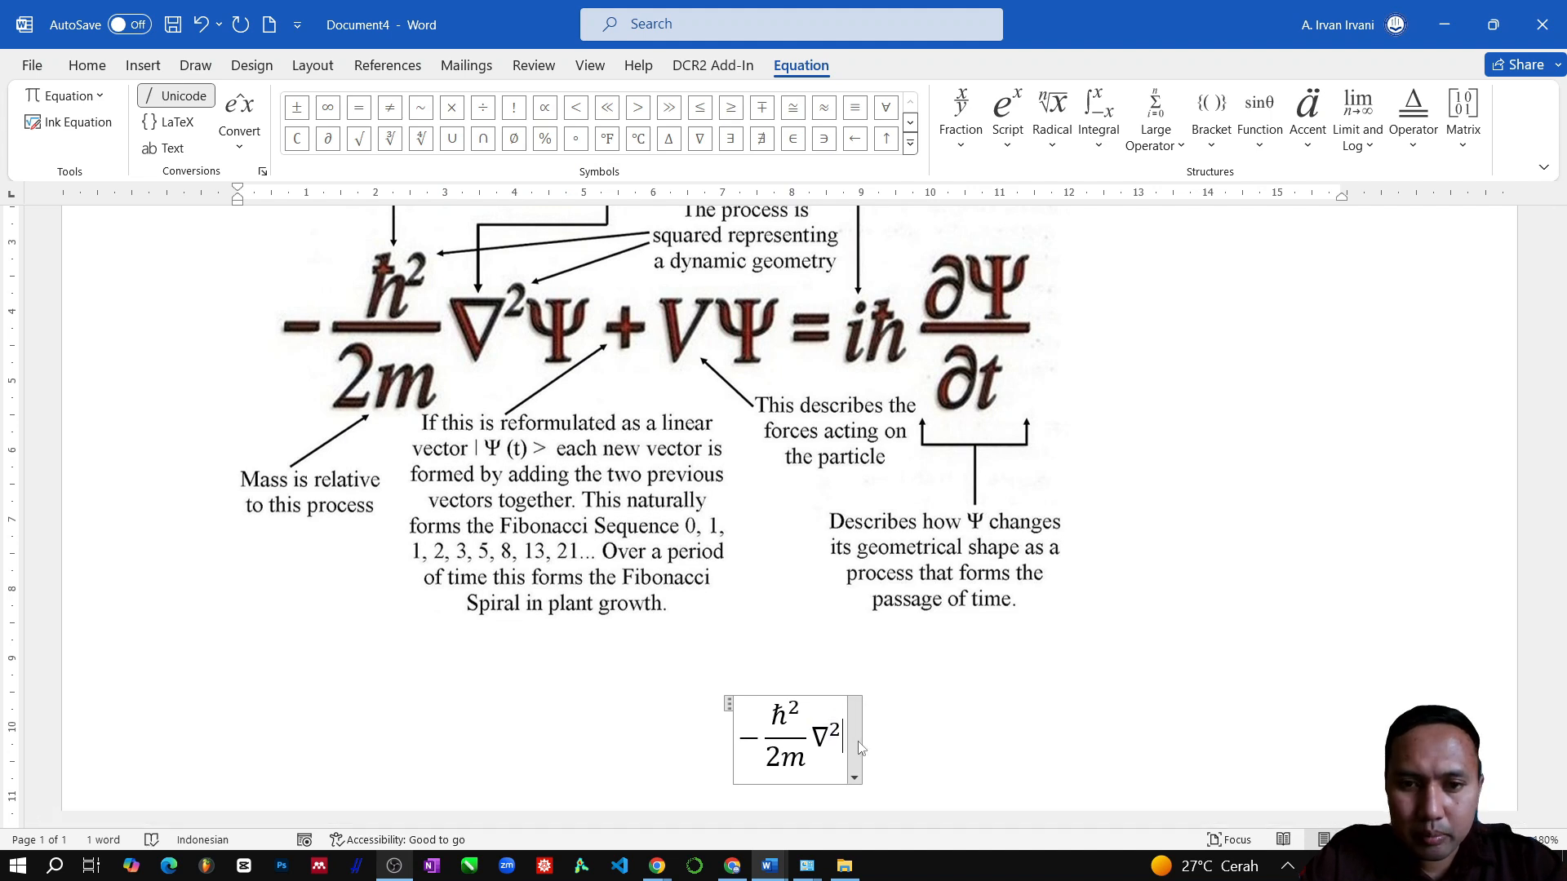
# Insert an uppercase Psi (Ψ) from the Greek Letters after ∇²
pyautogui.click(910, 146)
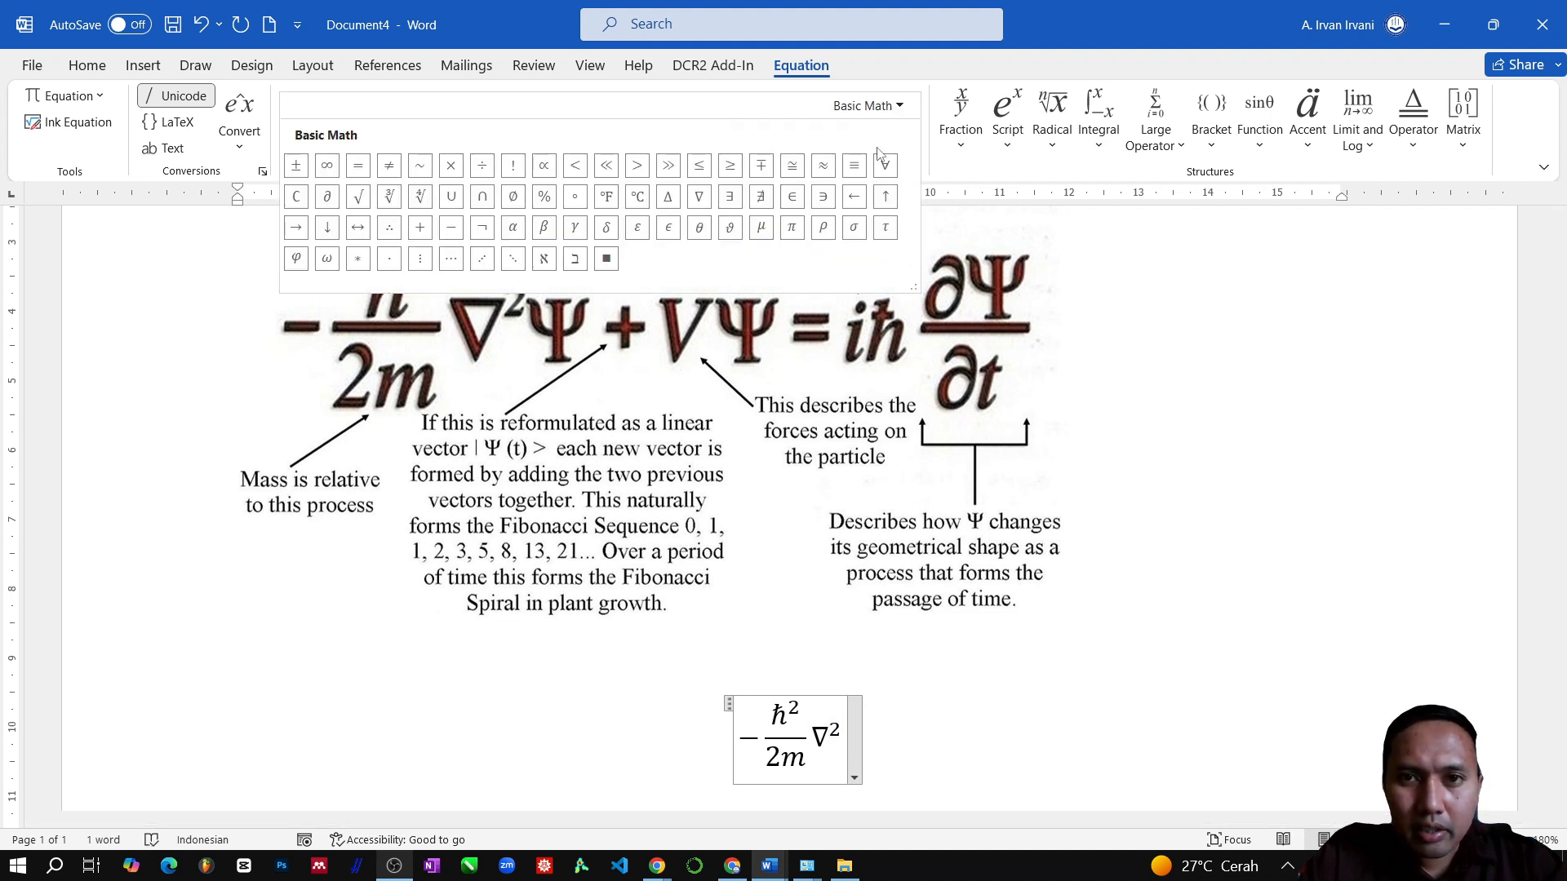
pyautogui.click(876, 107)
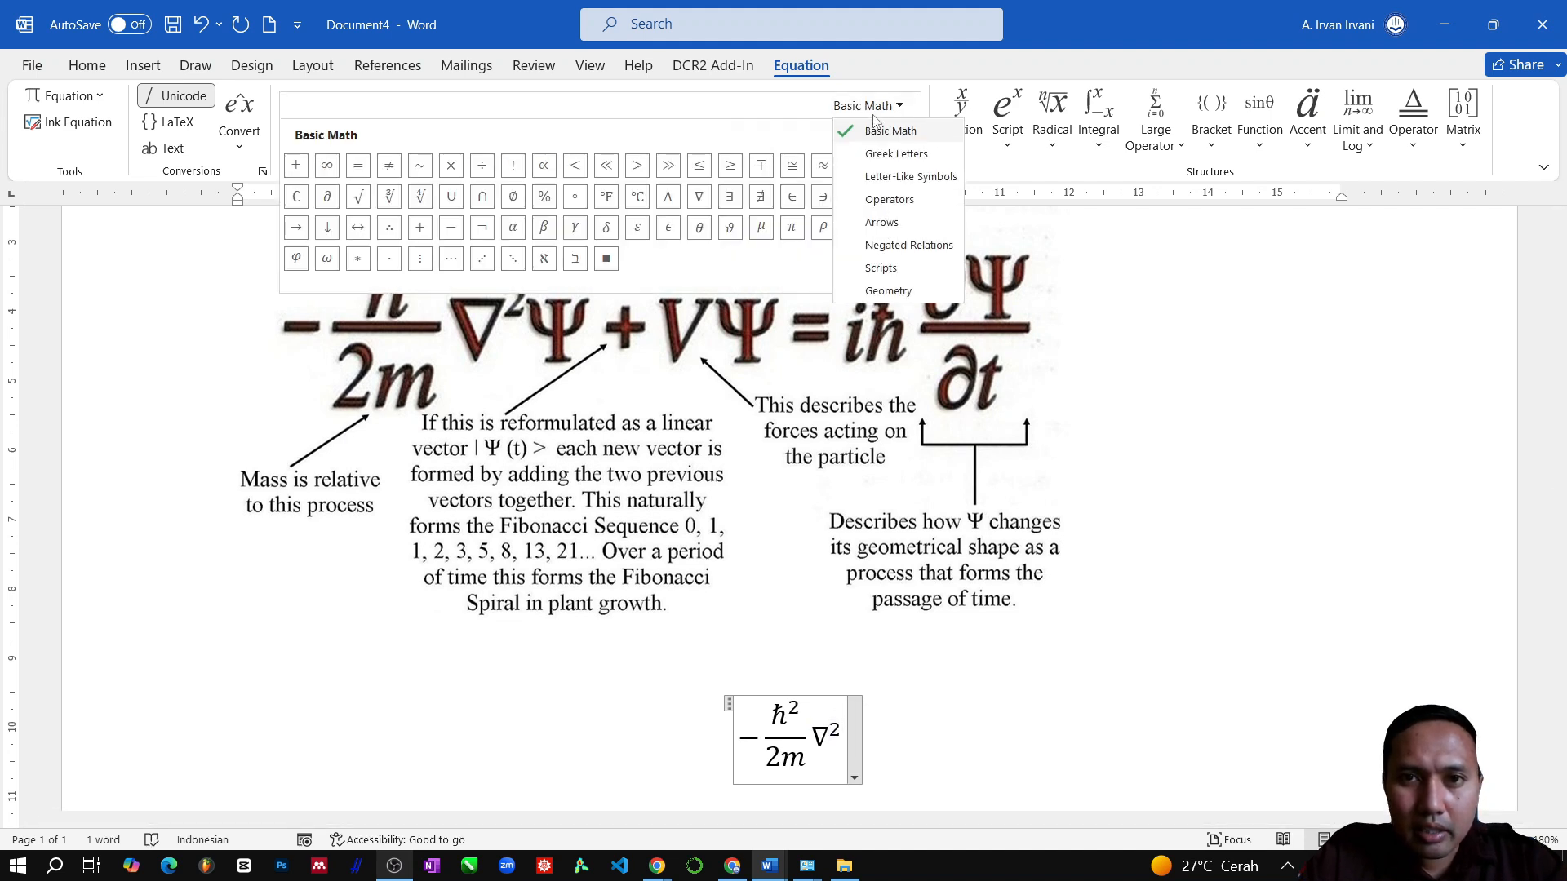
pyautogui.click(876, 155)
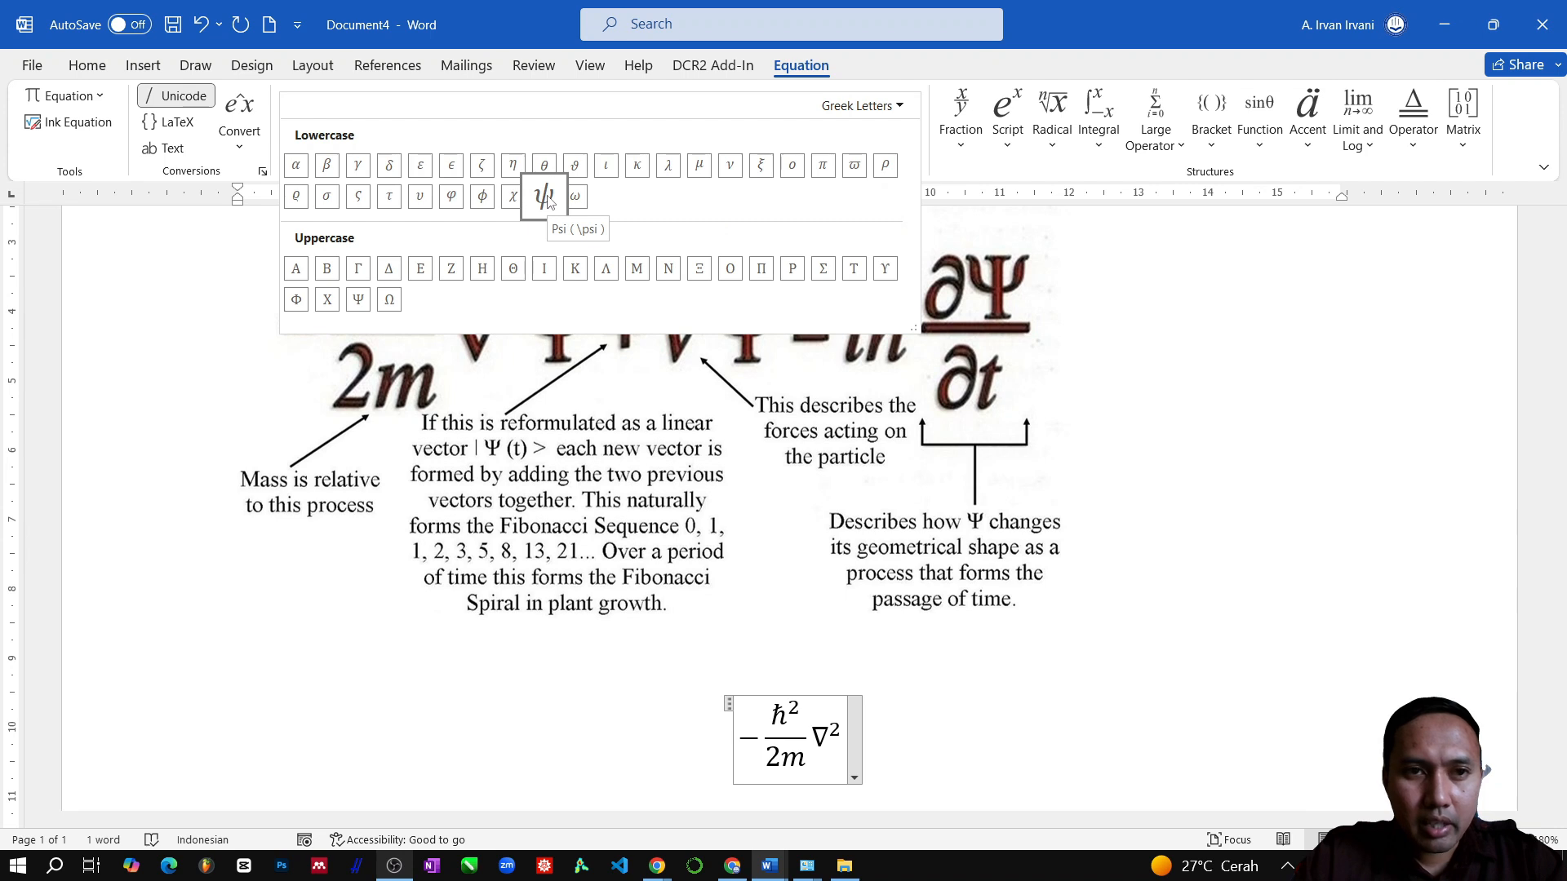
pyautogui.click(357, 301)
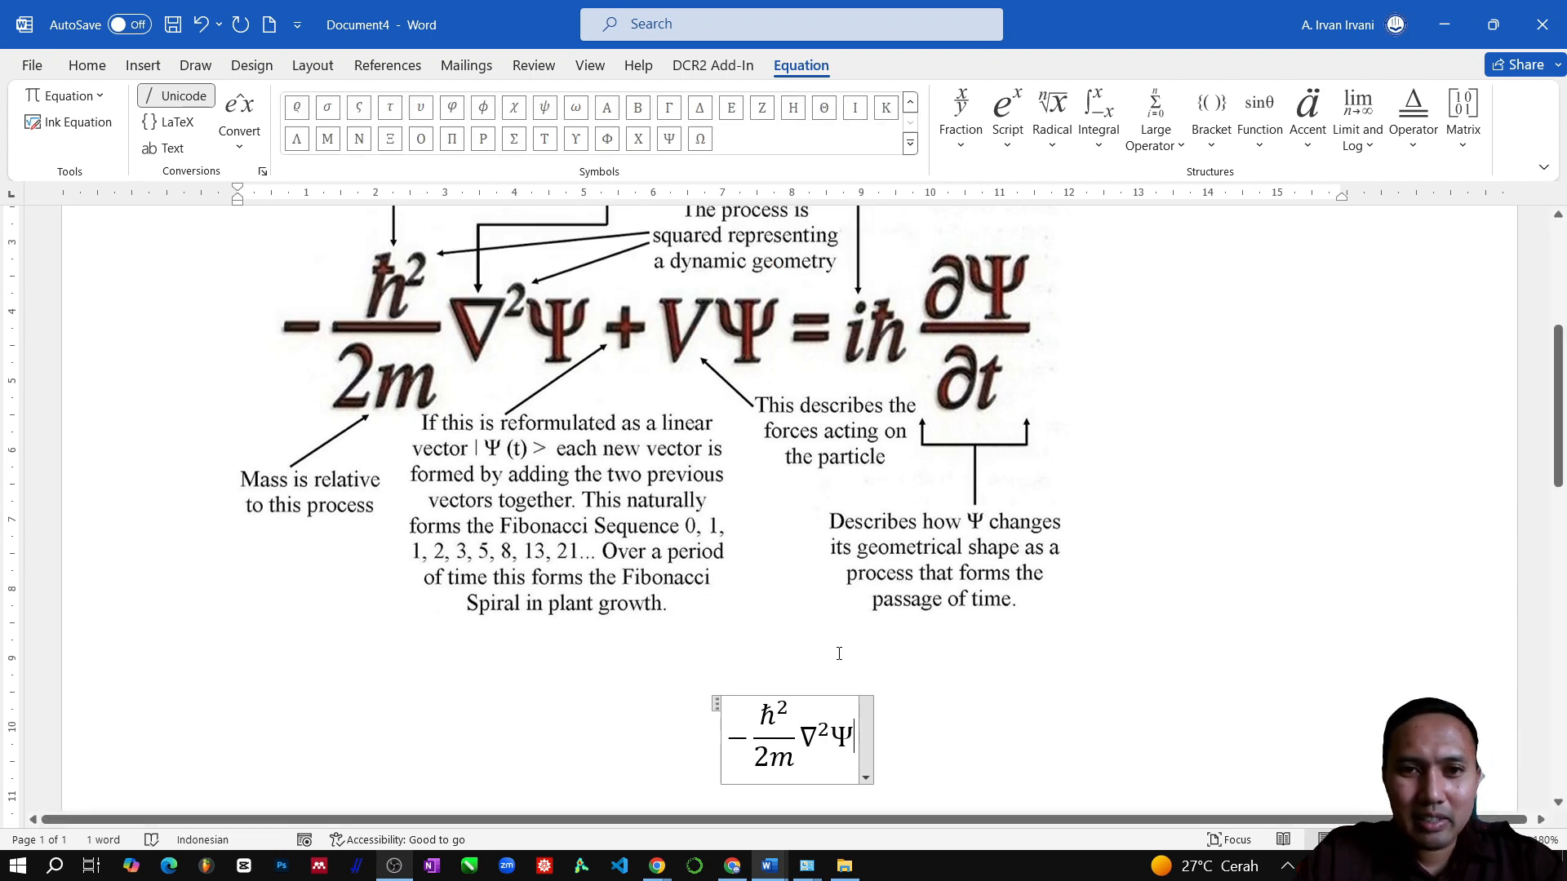
# Continue the equation with + VΨ =, using the uppercase Greek Psi symbol
pyautogui.write('+ ')
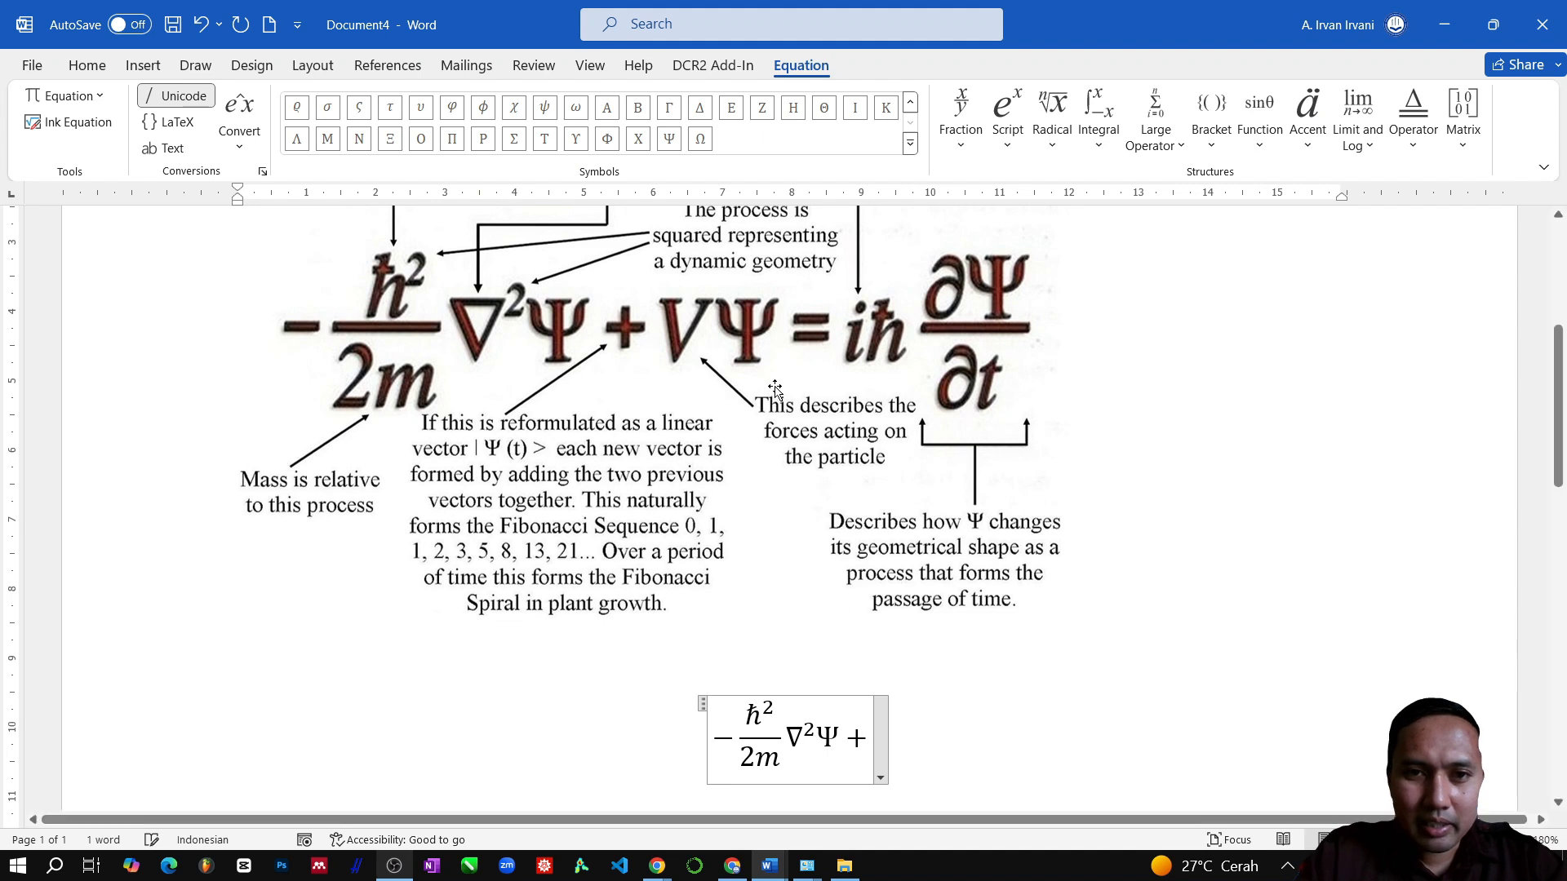
pyautogui.write('V')
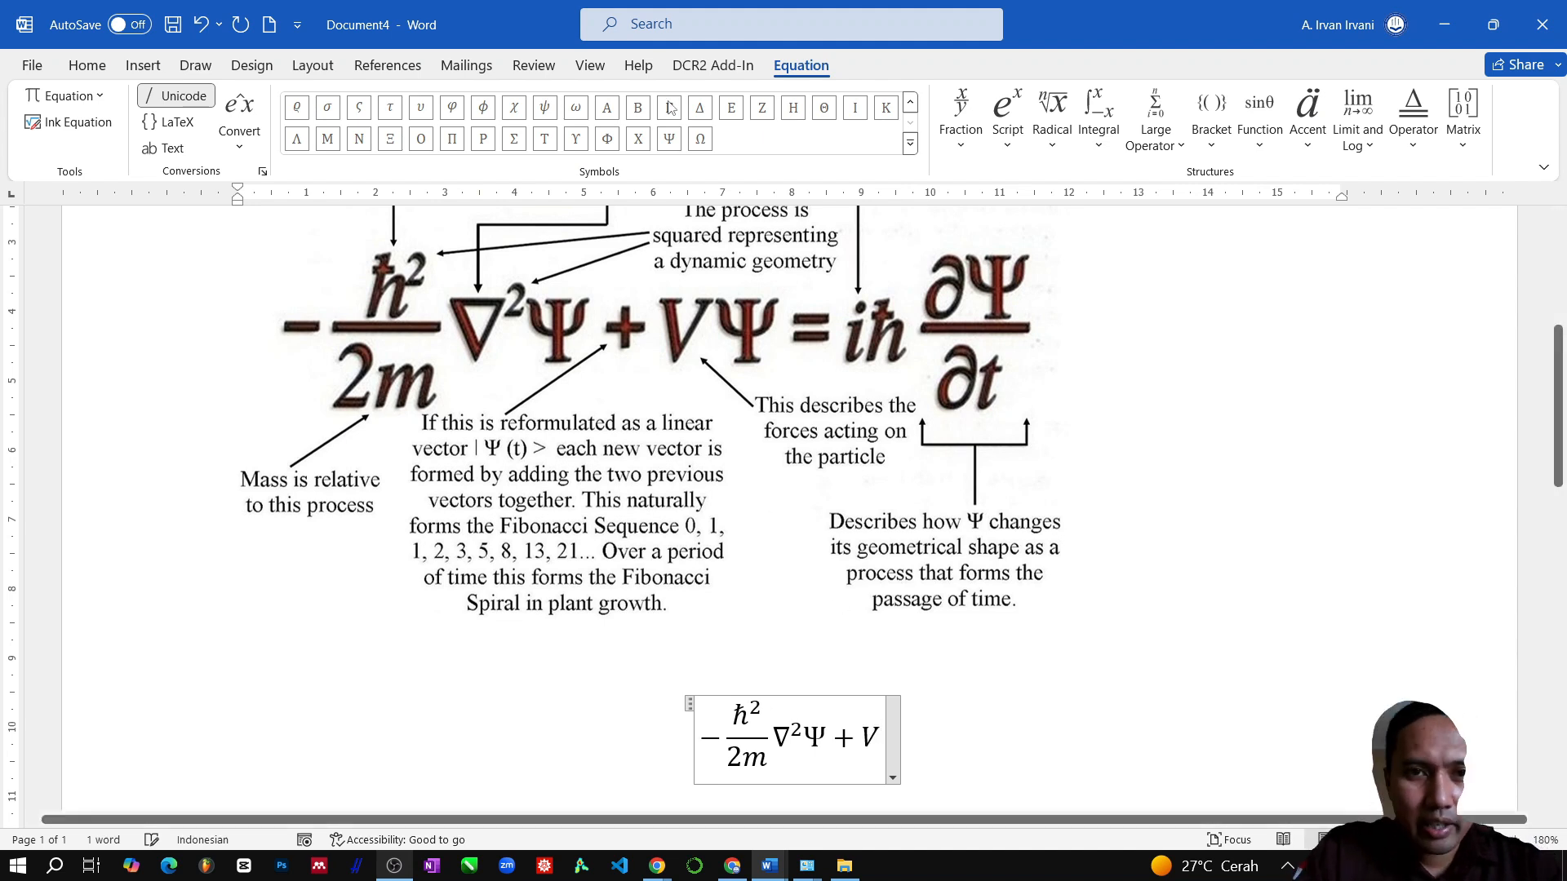
pyautogui.click(673, 145)
pyautogui.write('= ')
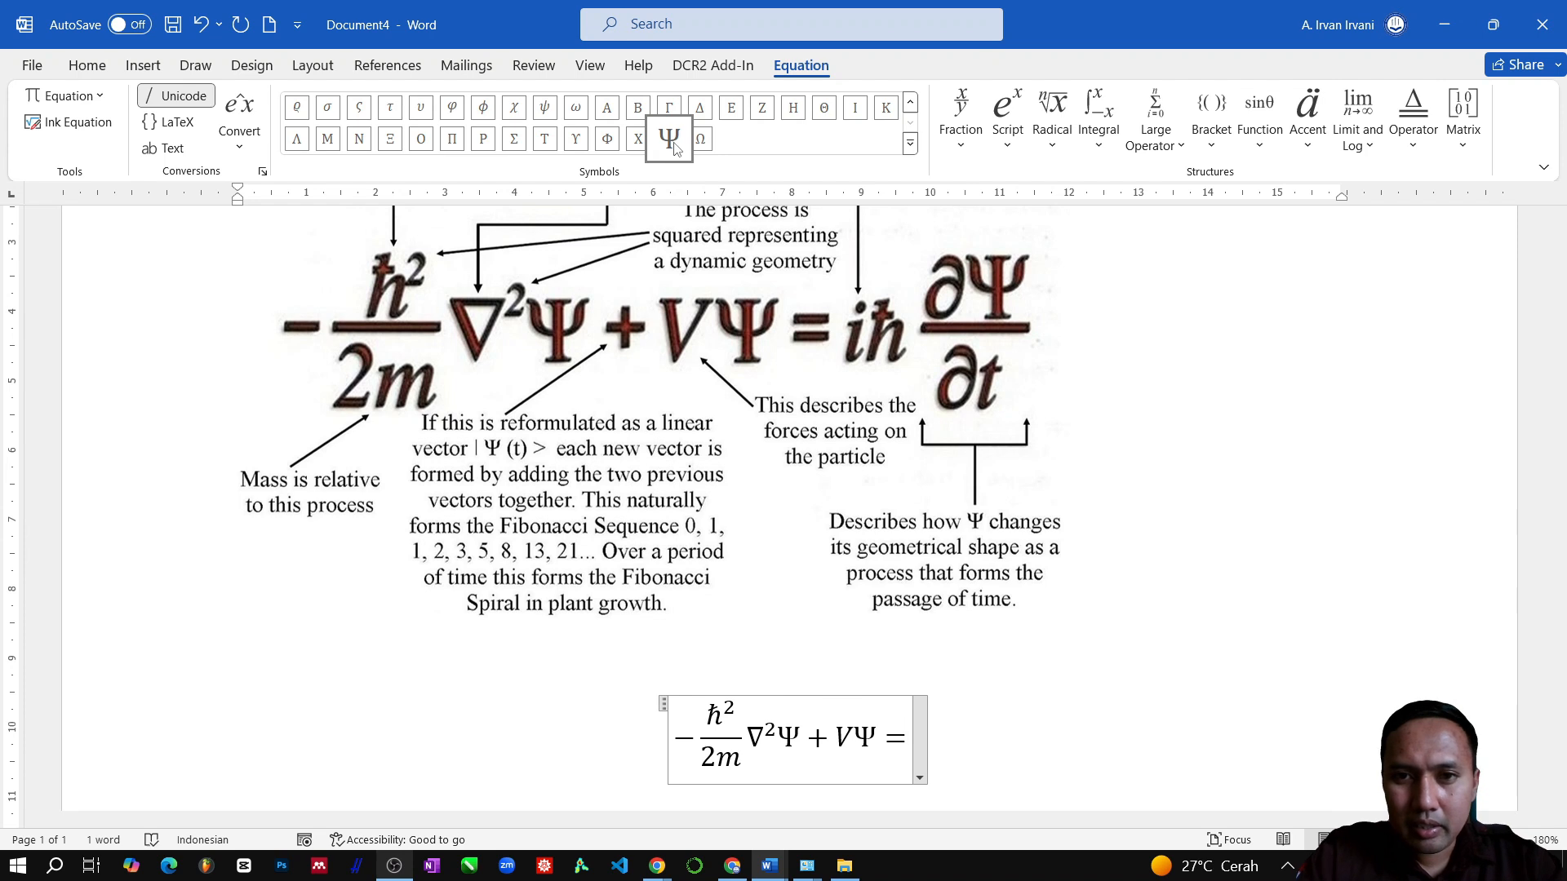
# Add iħ after the equals sign, taking ħ from the Letter-Like Symbols
pyautogui.write('i')
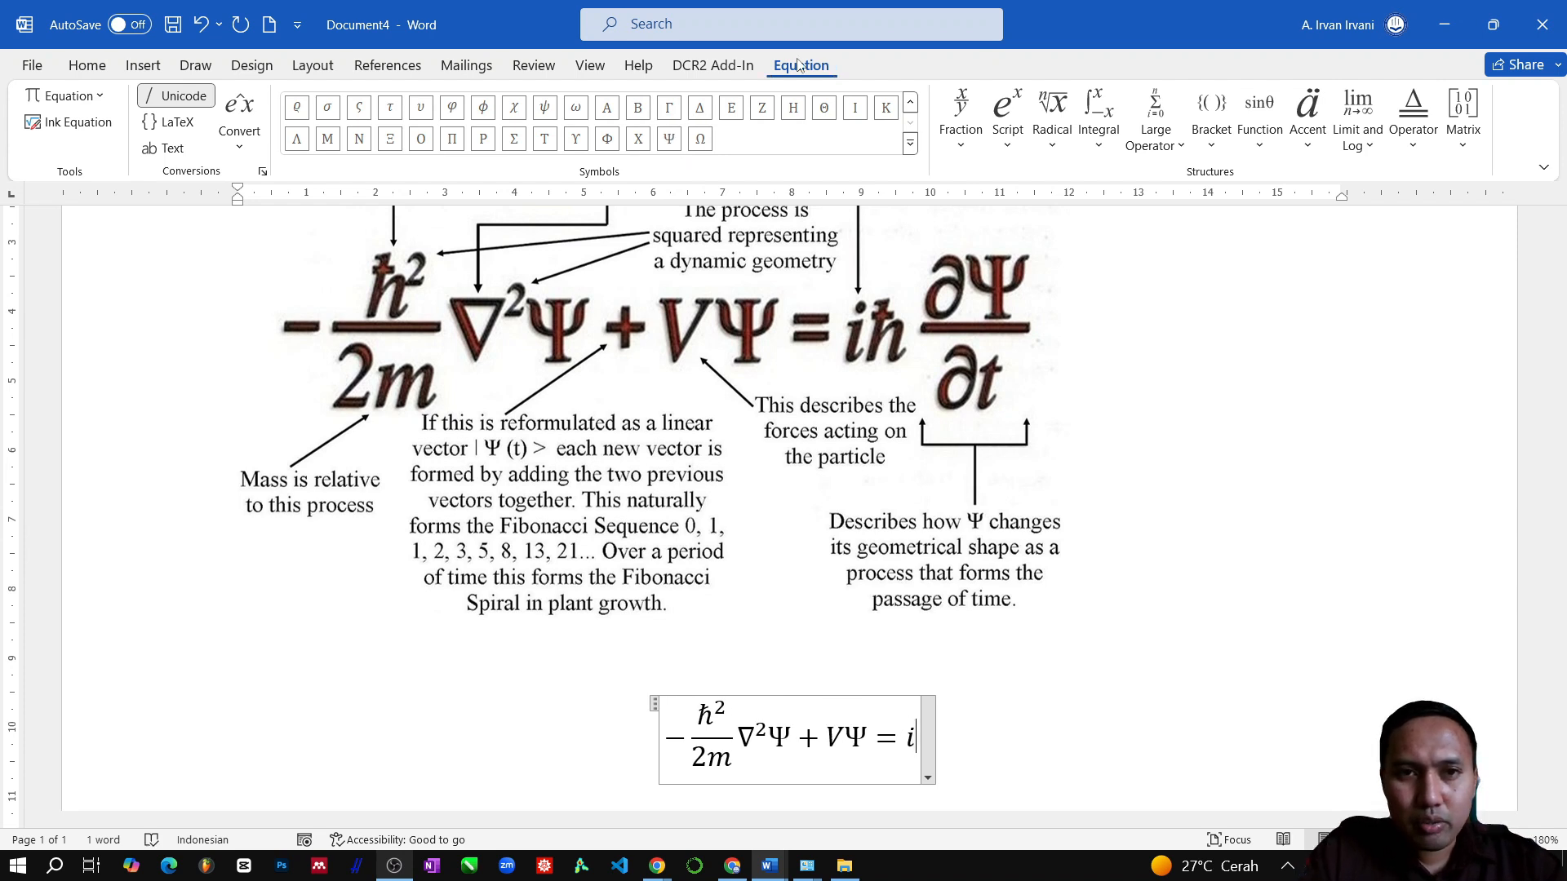
pyautogui.click(908, 143)
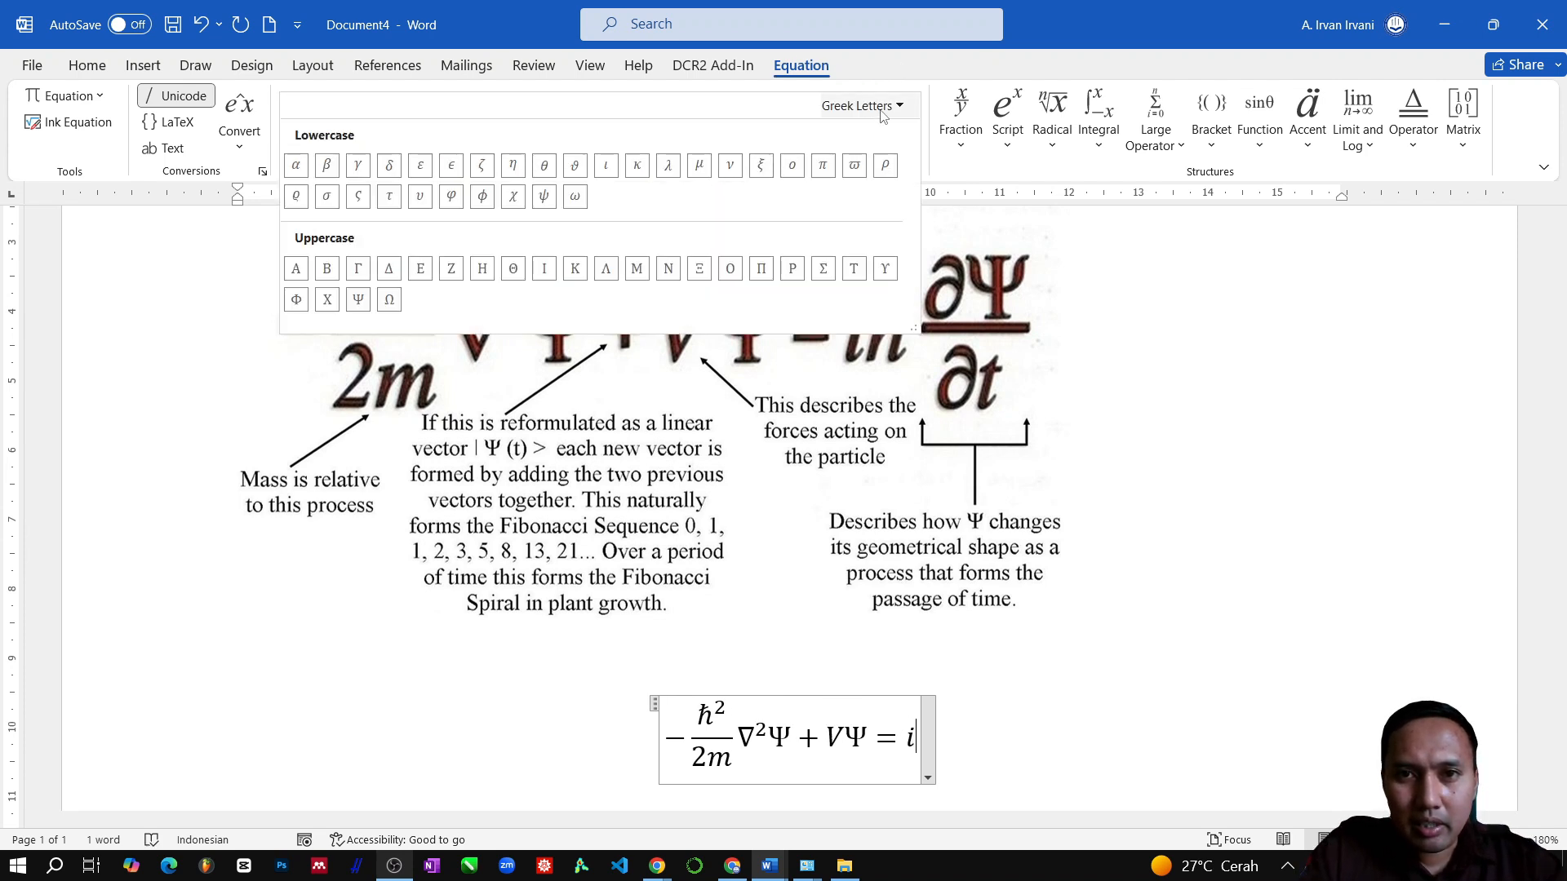
pyautogui.click(879, 107)
pyautogui.click(890, 177)
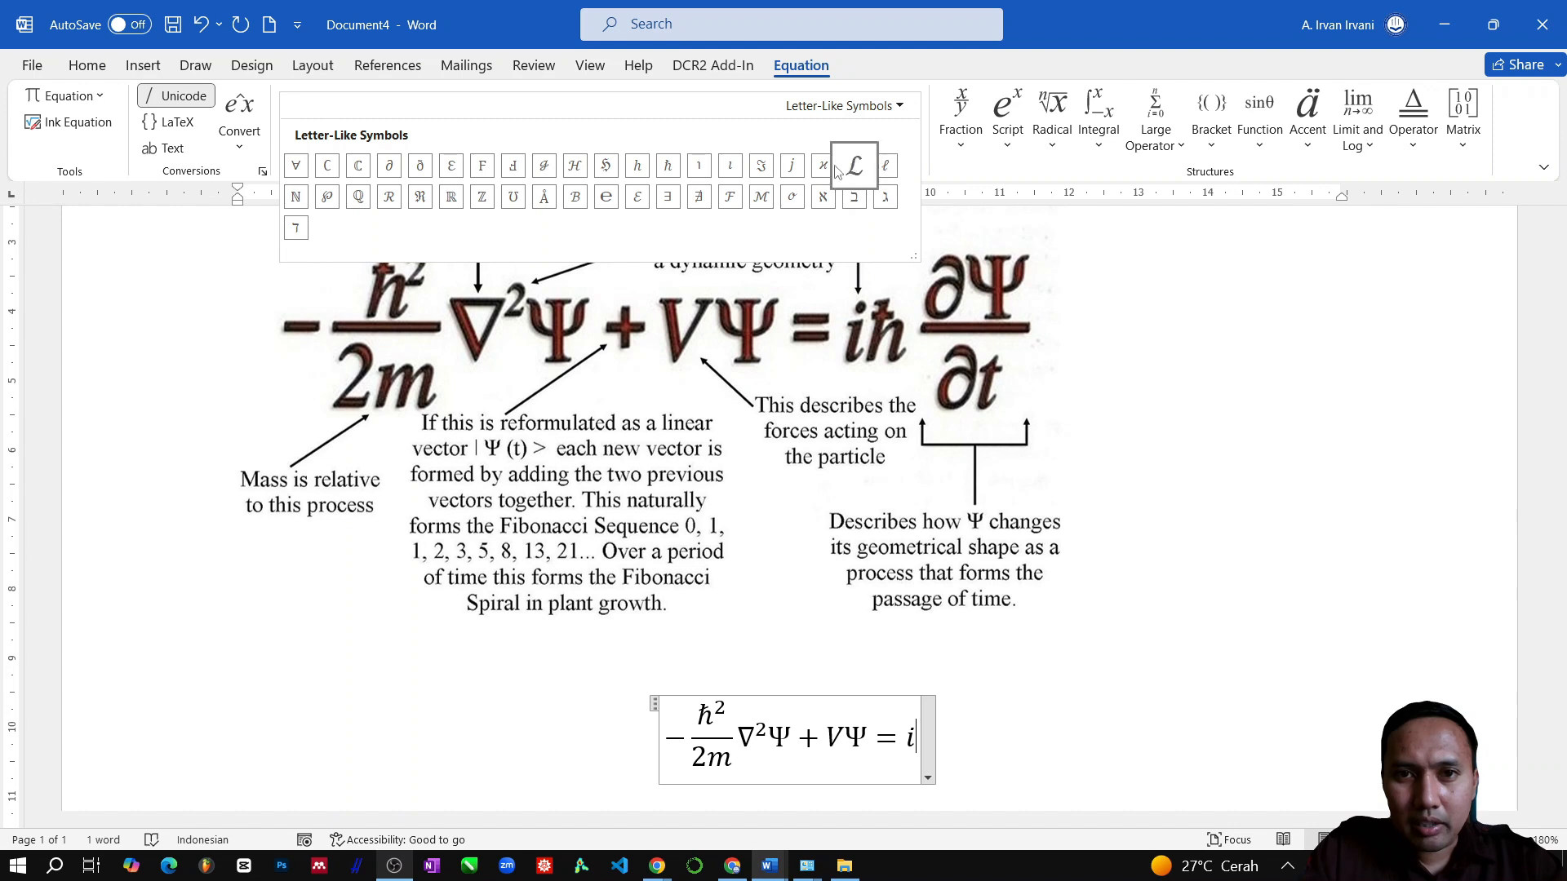
pyautogui.click(669, 166)
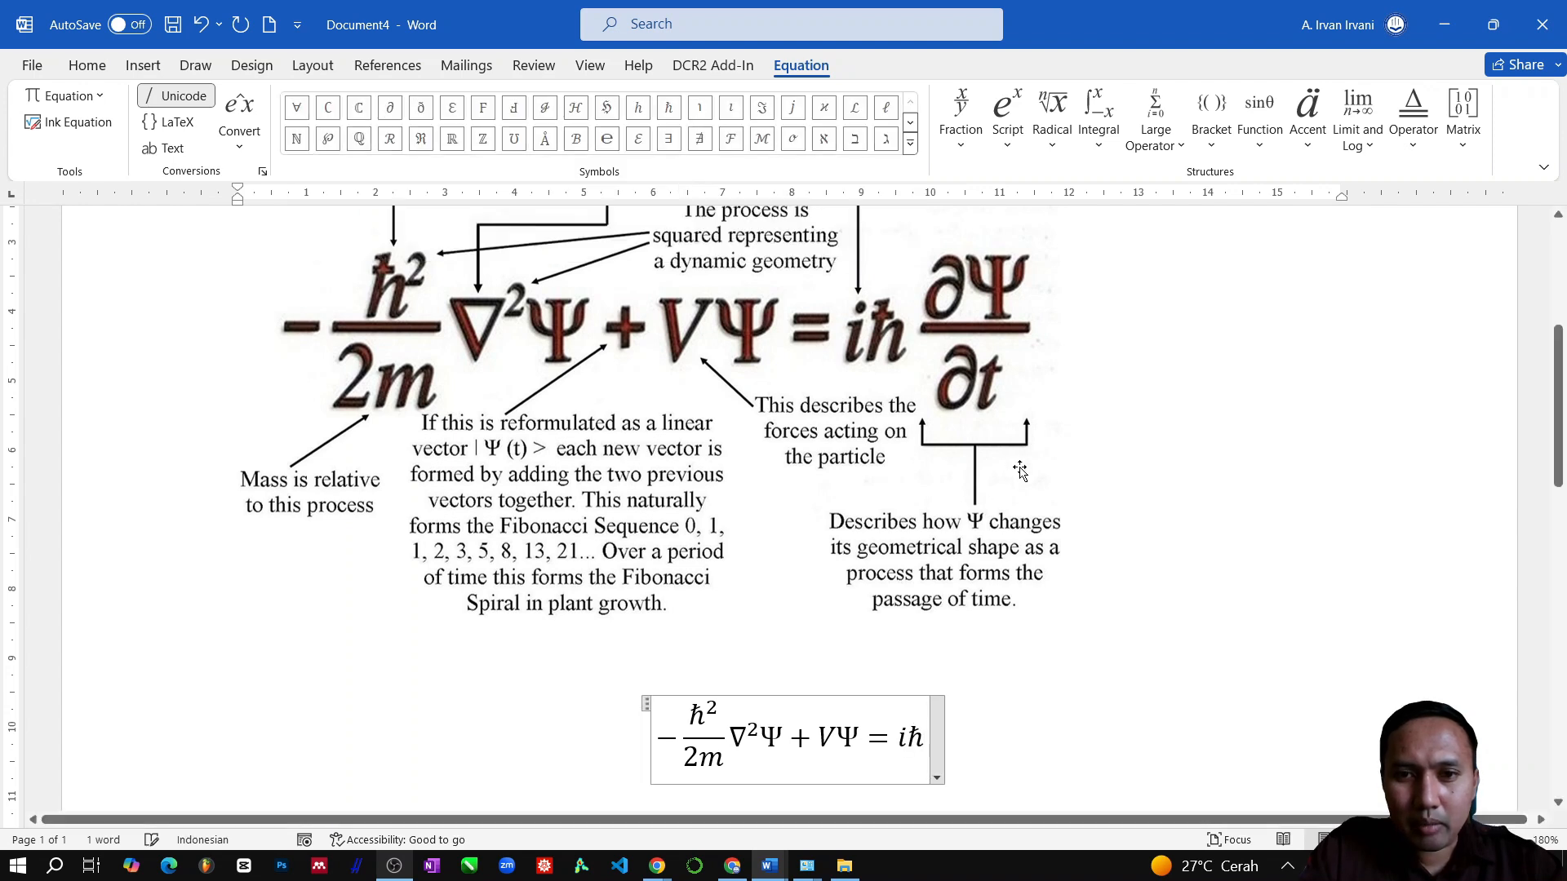
# Insert an empty stacked fraction after iħ and select its numerator placeholder
pyautogui.click(960, 122)
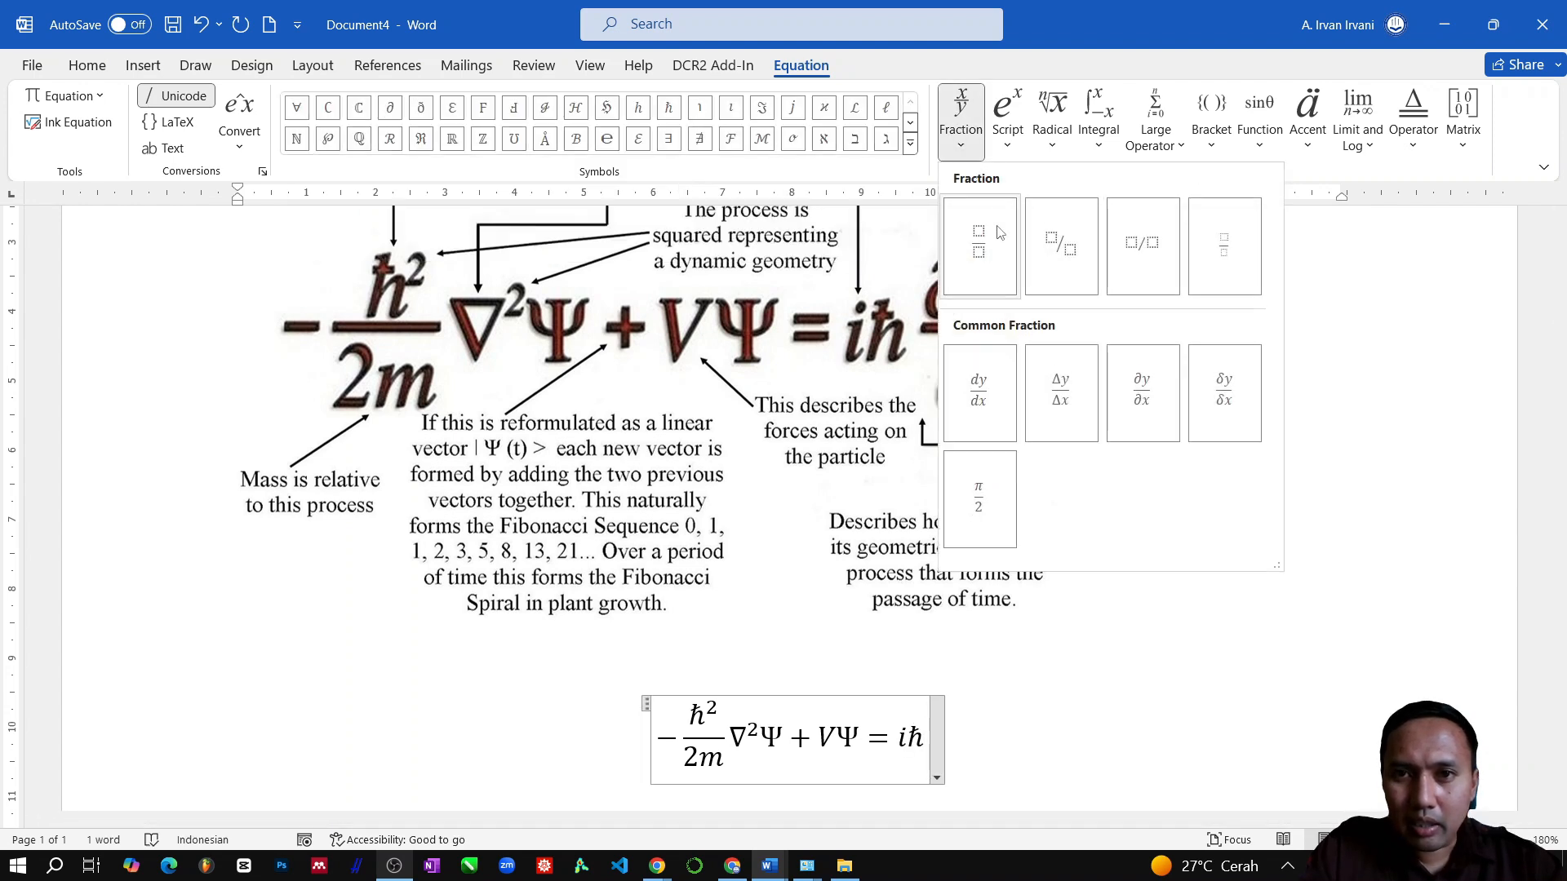
pyautogui.click(992, 249)
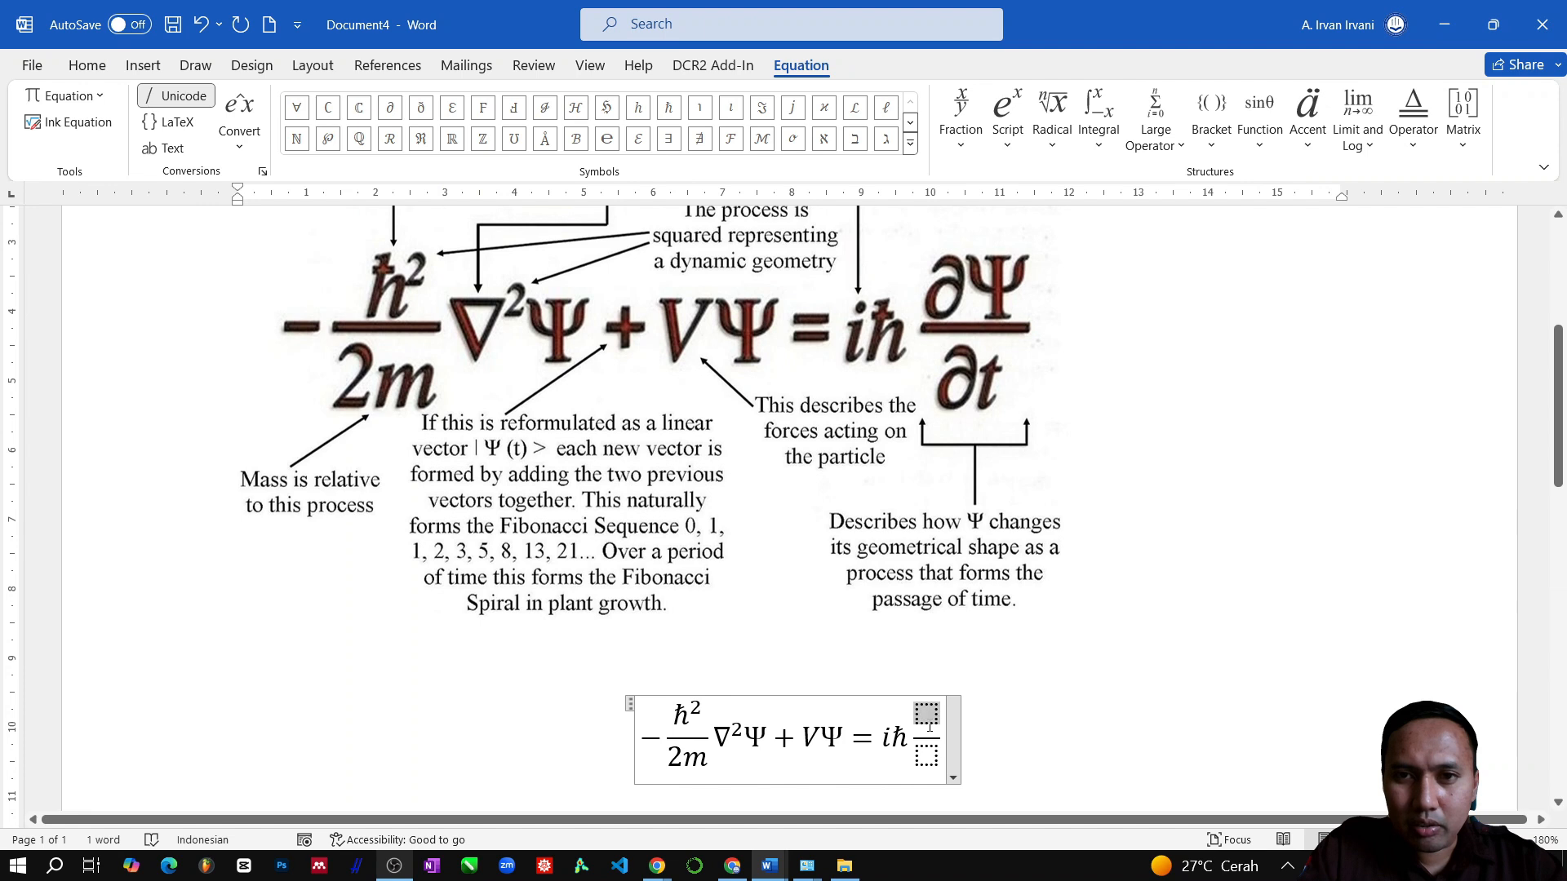
pyautogui.click(927, 717)
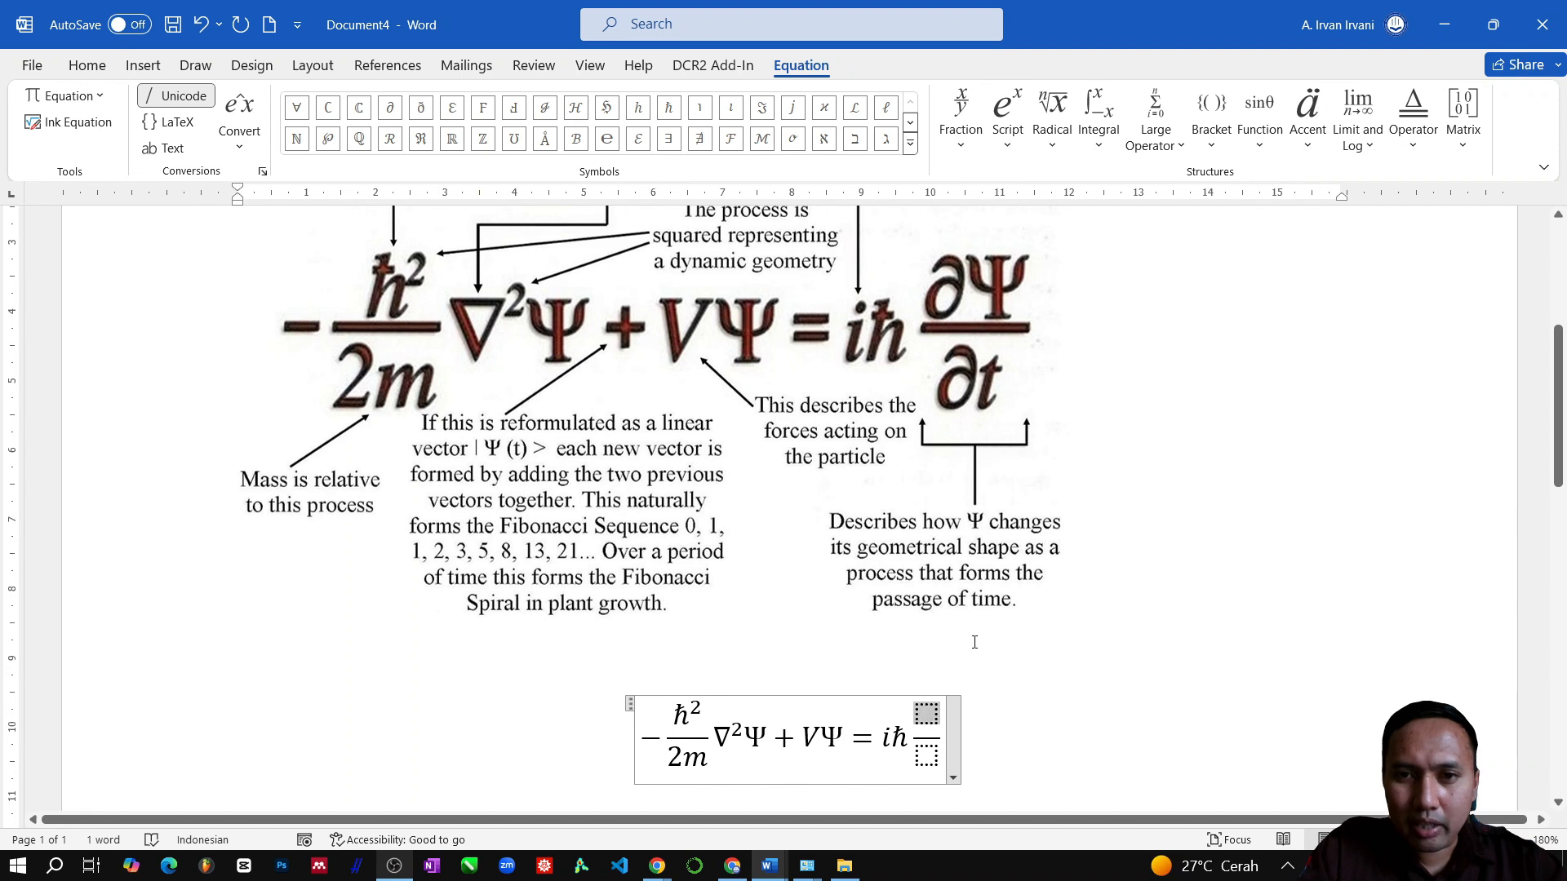
# Enter the partial differential symbol ∂ in the fraction's numerator and ∂t in its denominator
pyautogui.click(910, 145)
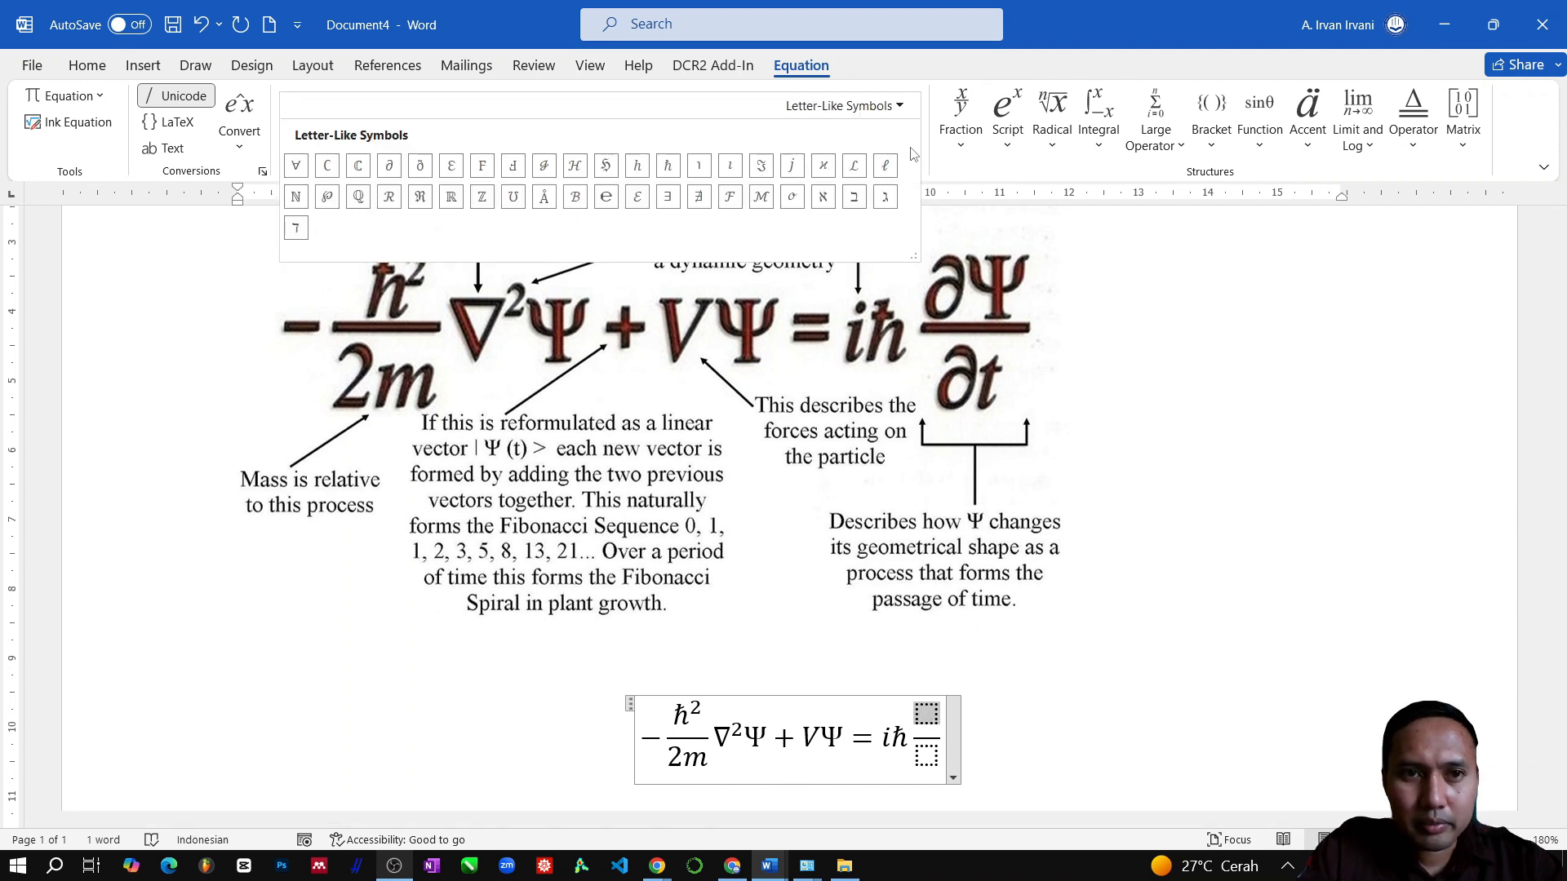
pyautogui.click(389, 170)
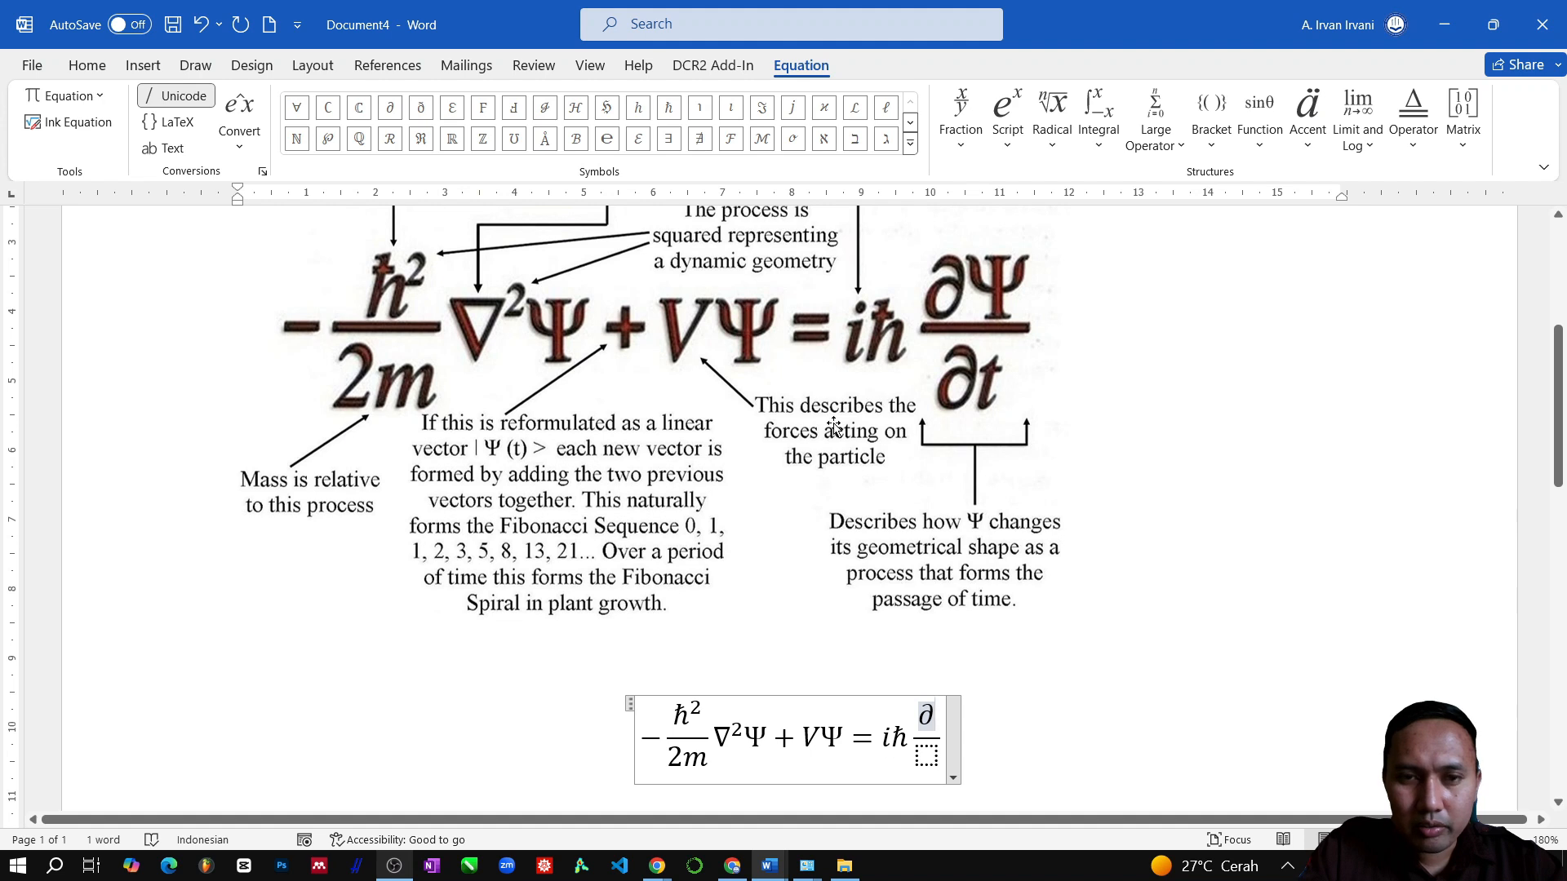
pyautogui.press('Down')
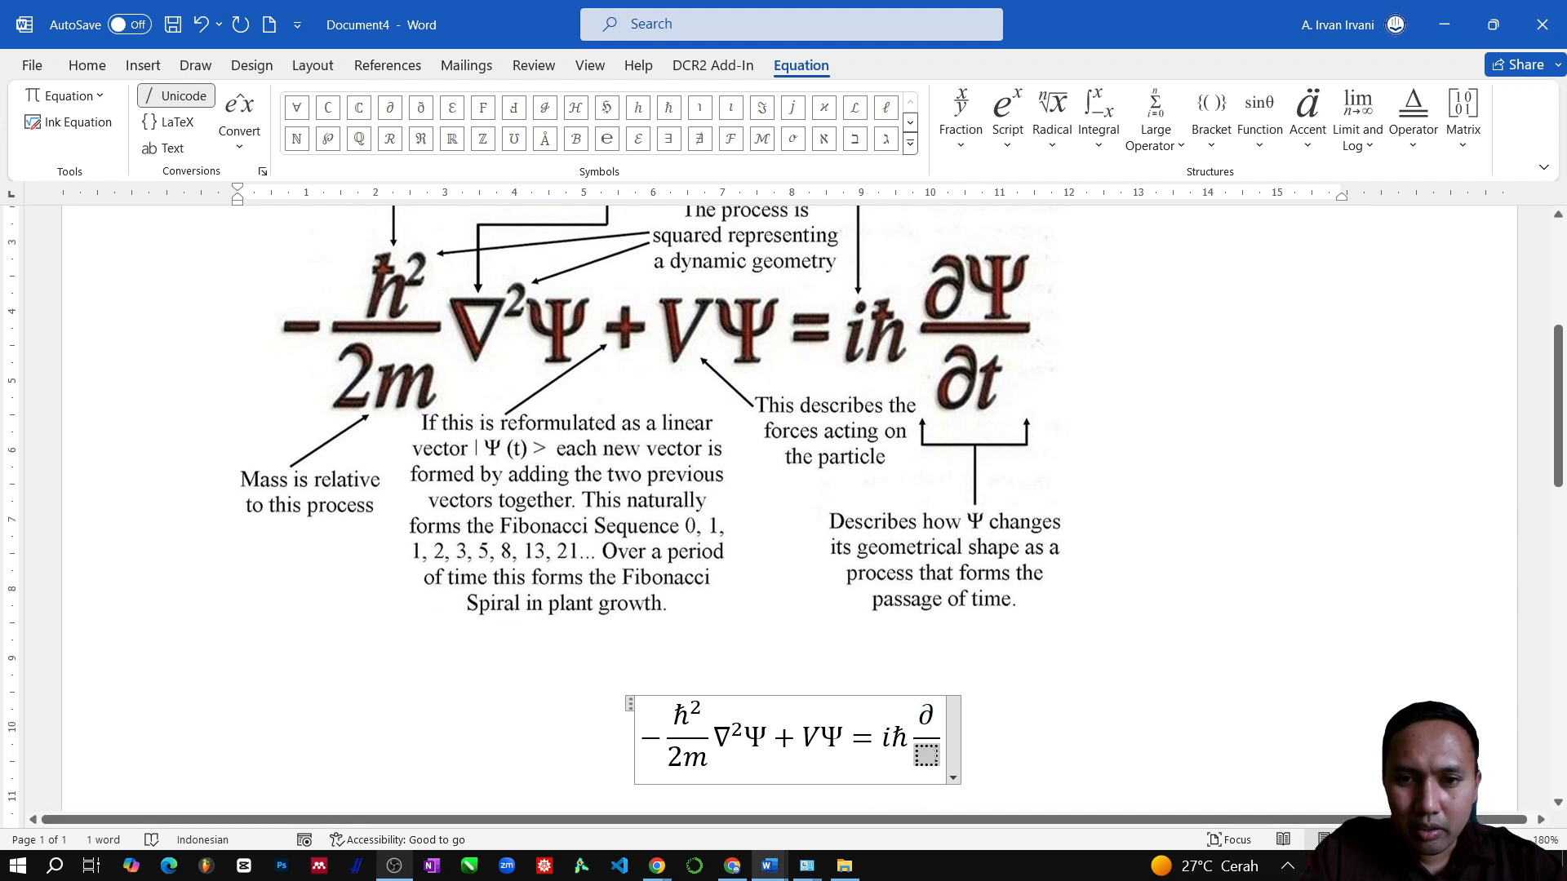
pyautogui.click(391, 109)
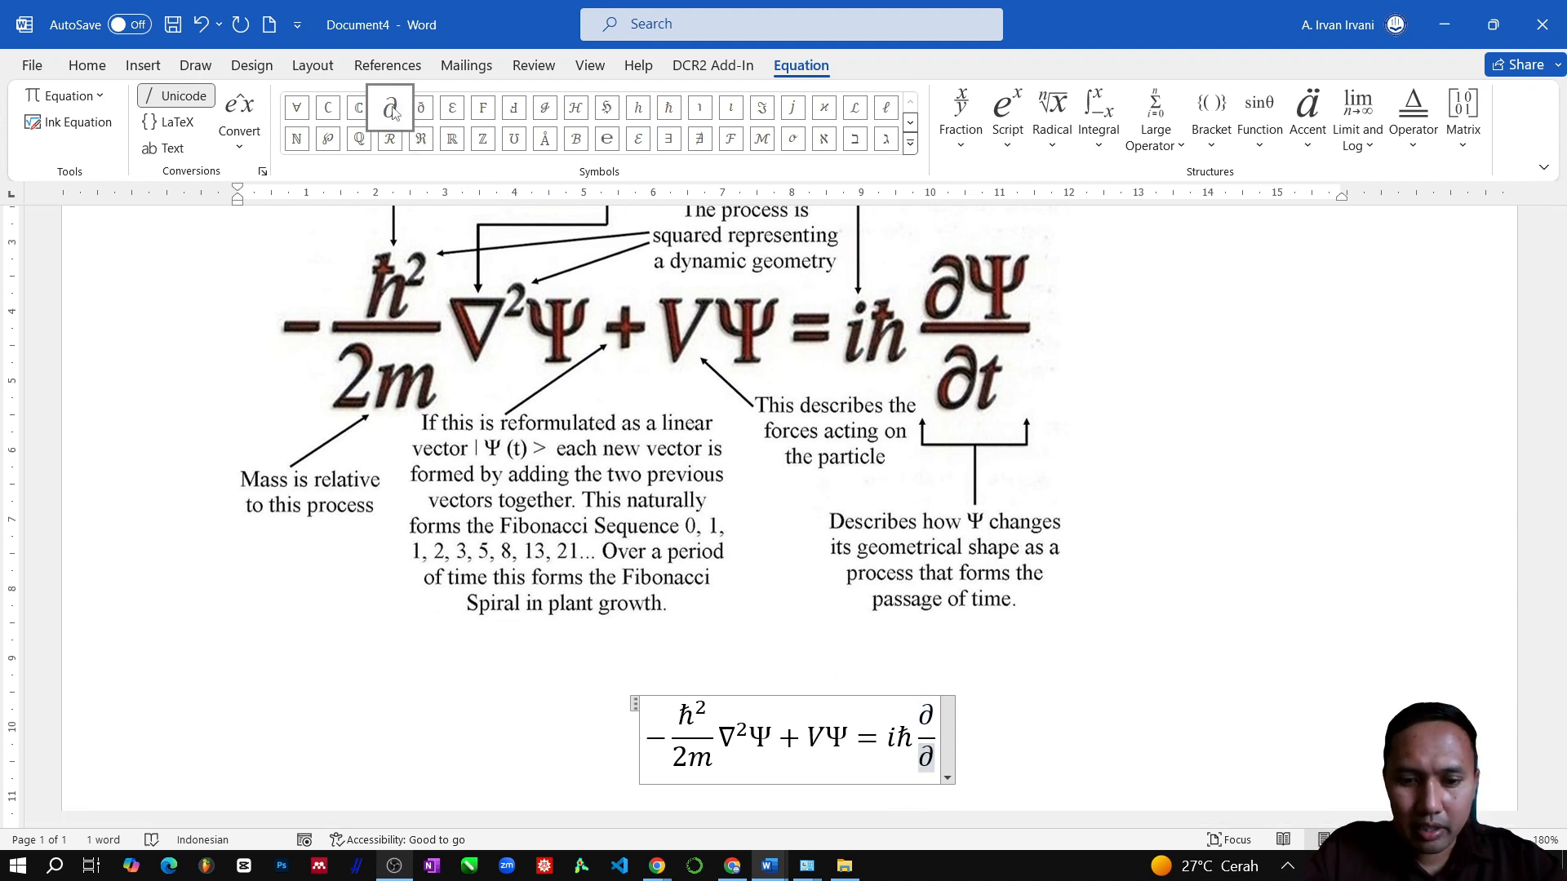
pyautogui.write('t')
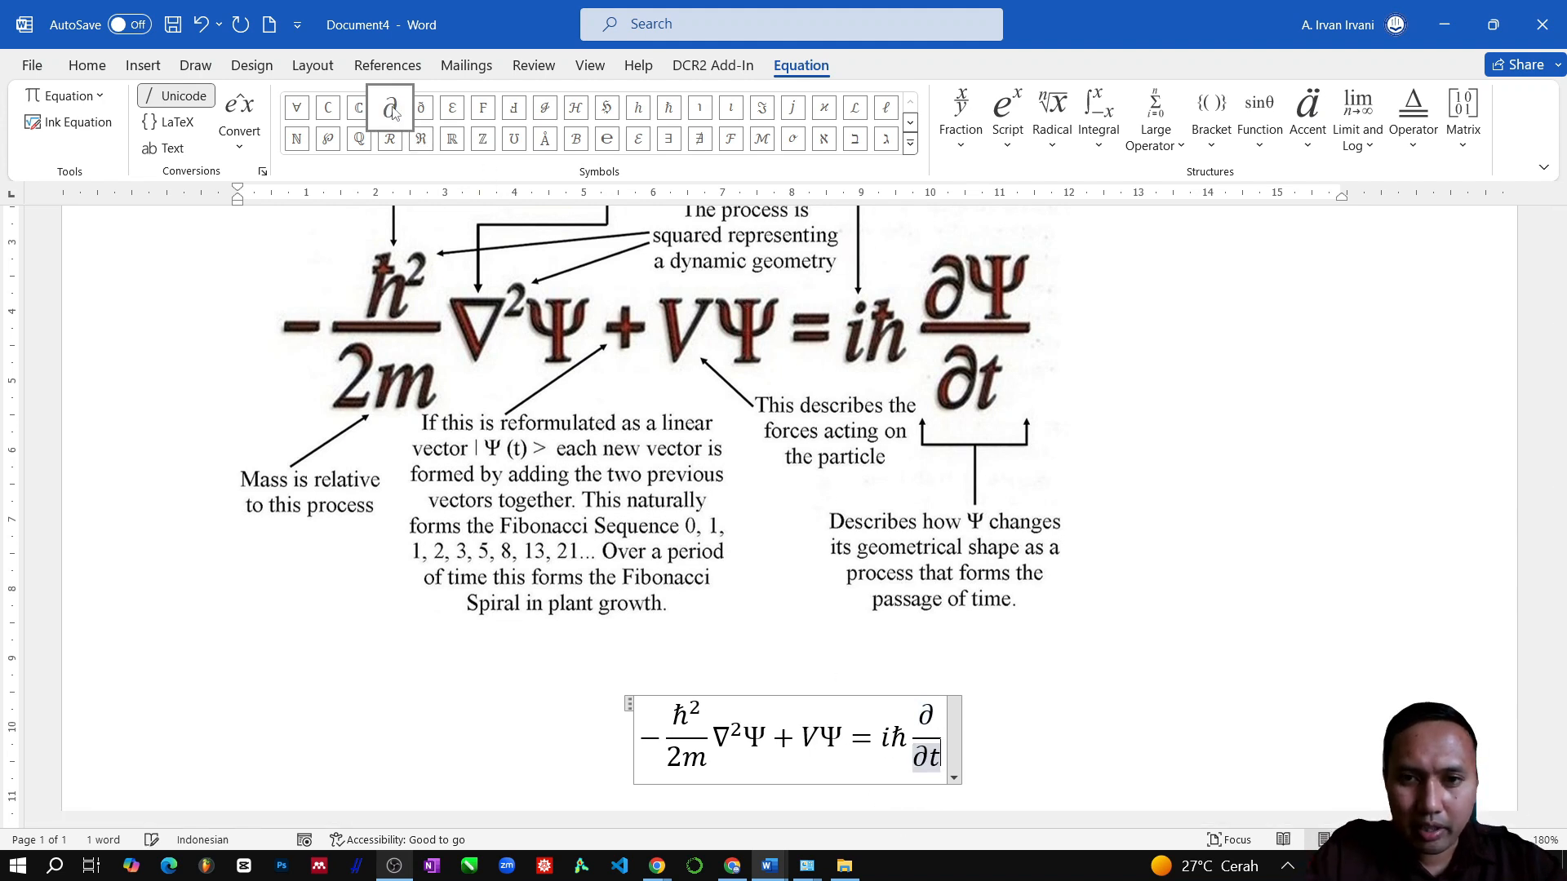
# Add an uppercase Psi (Ψ) from the Greek Letters after ∂ in the last fraction's numerator
pyautogui.click(936, 715)
pyautogui.click(910, 143)
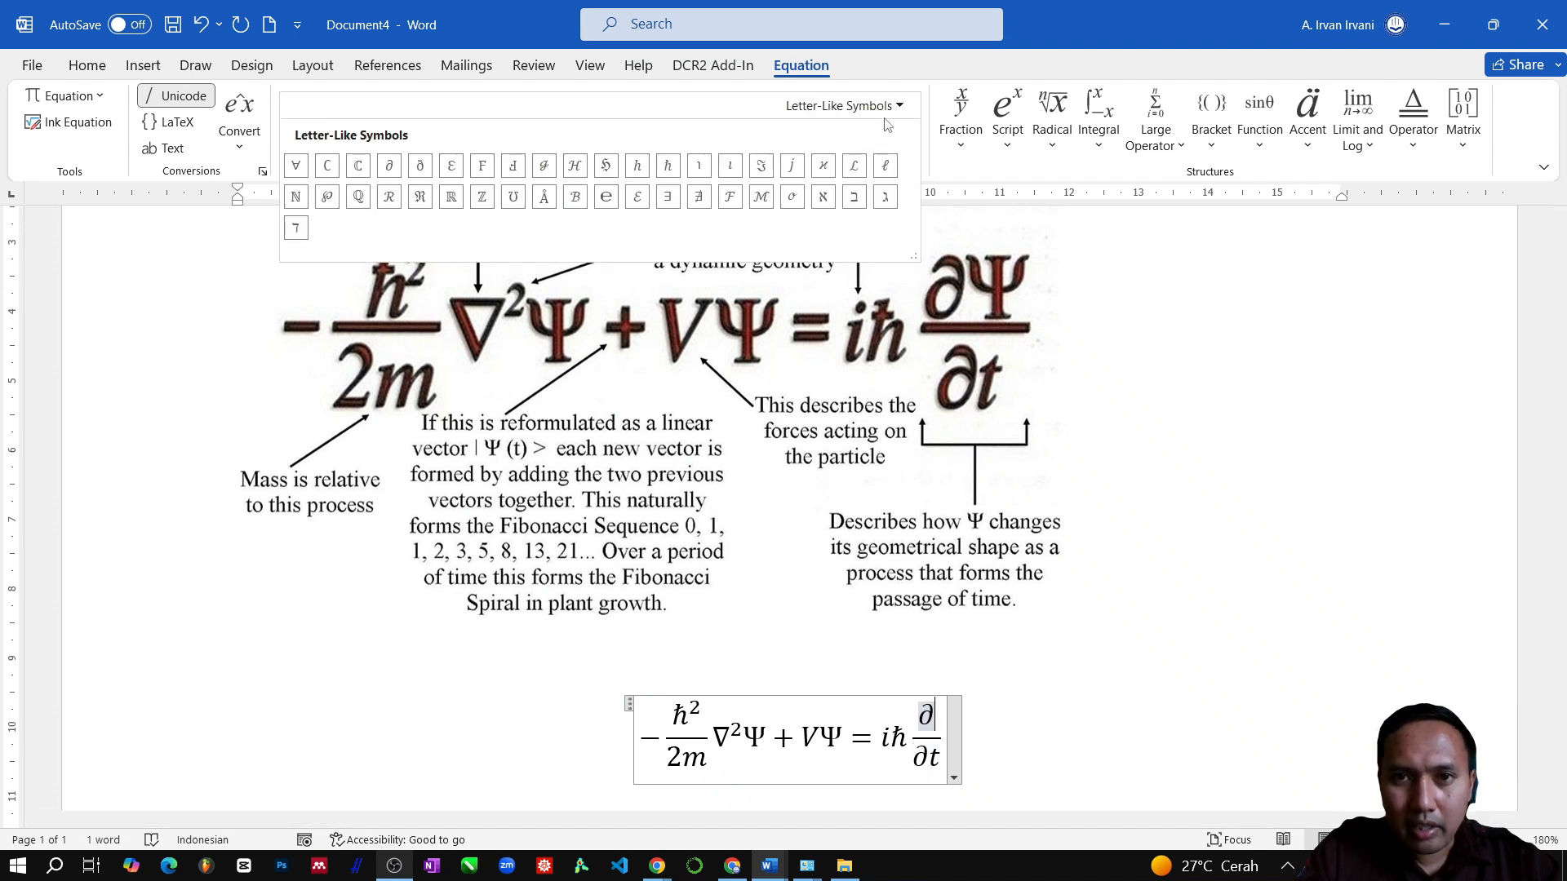
pyautogui.click(883, 107)
pyautogui.click(872, 164)
pyautogui.click(360, 302)
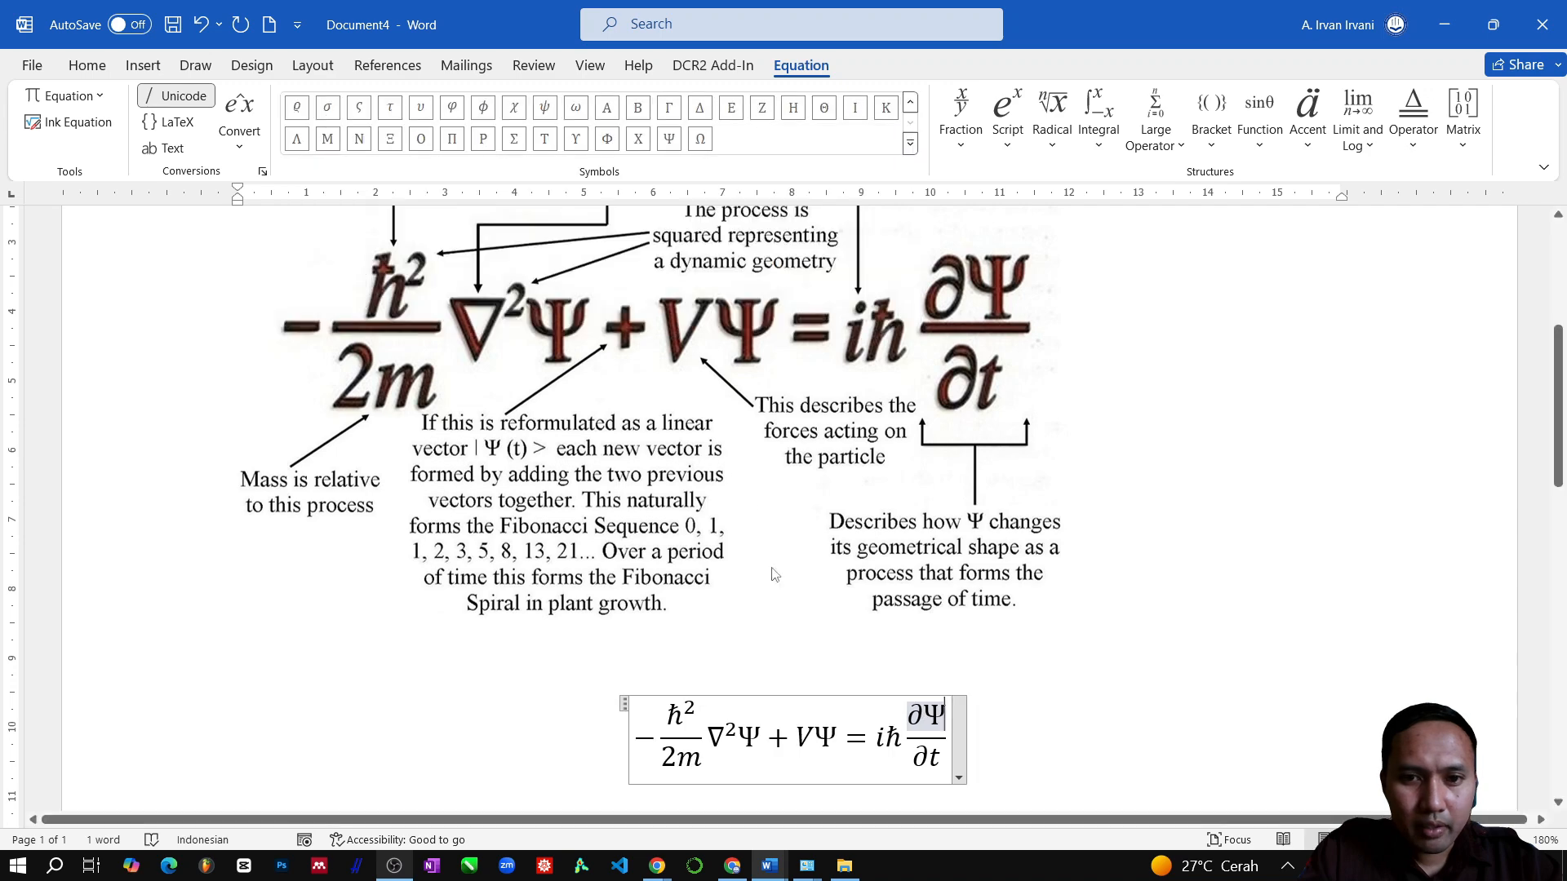
# Leave the equation to review it enlarged at 350%, and reopen its equation tools from the last fraction's numerator
pyautogui.click(1105, 717)
pyautogui.scroll(-4, 1102, 683)
pyautogui.scroll(7, 1077, 465)
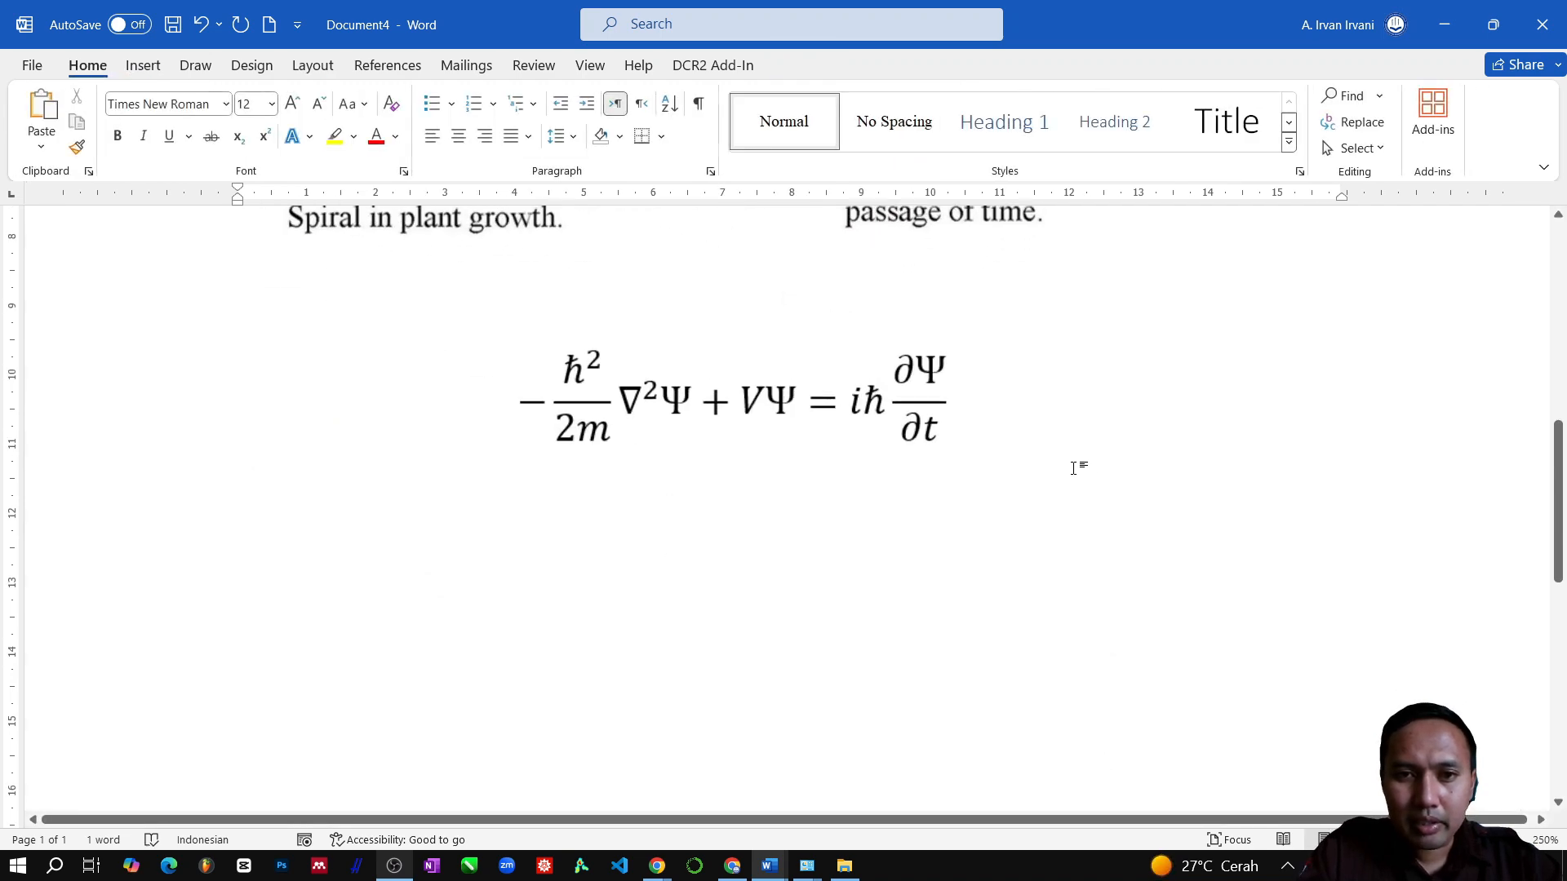
pyautogui.scroll(10, 1074, 467)
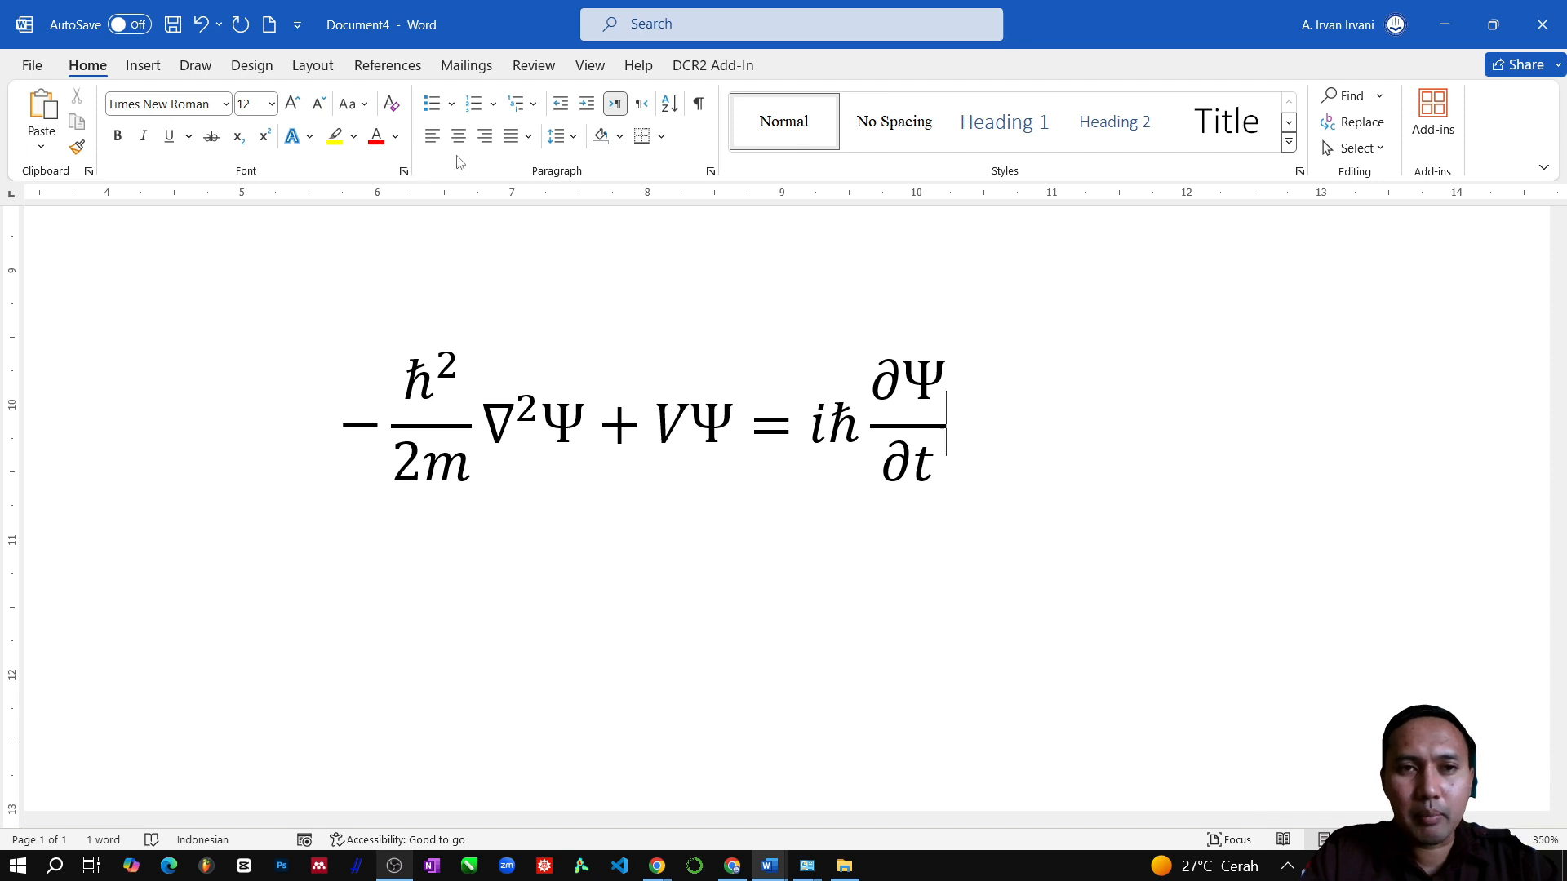
pyautogui.click(940, 398)
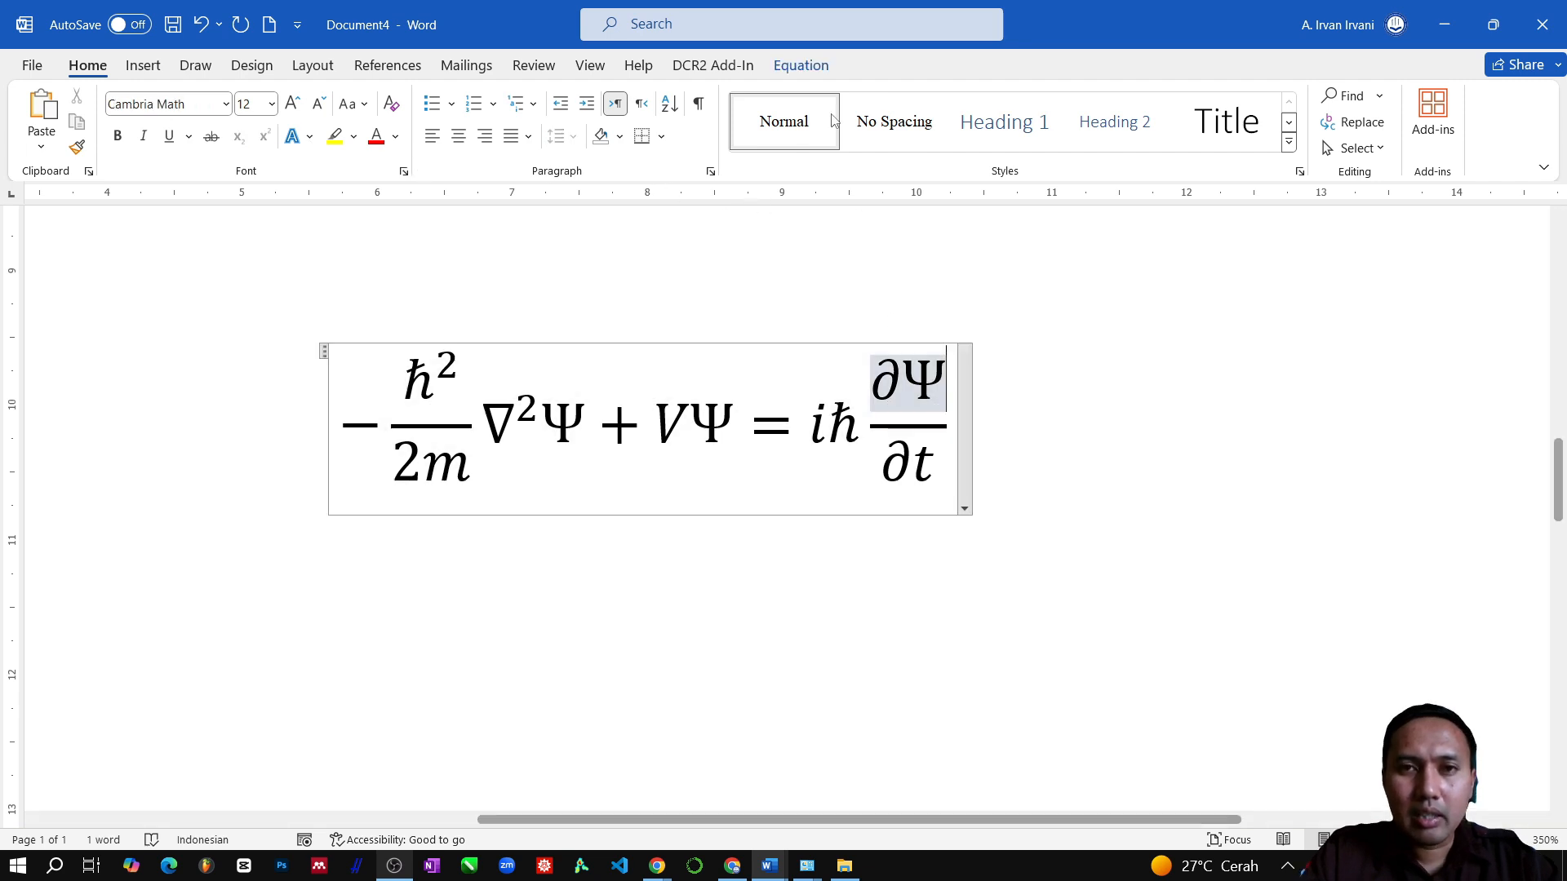
pyautogui.click(798, 72)
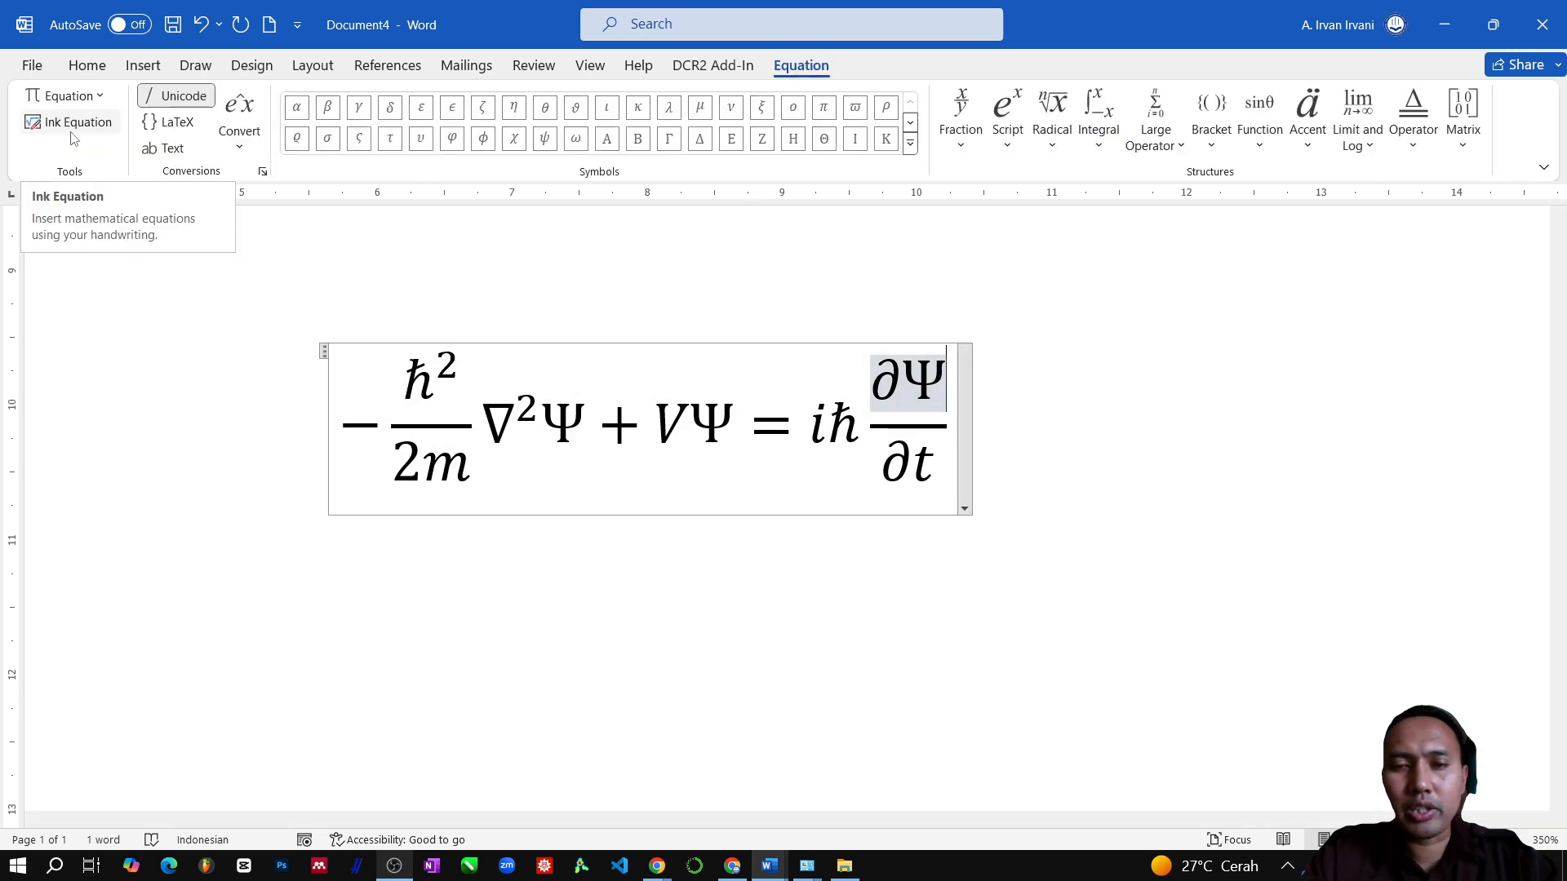